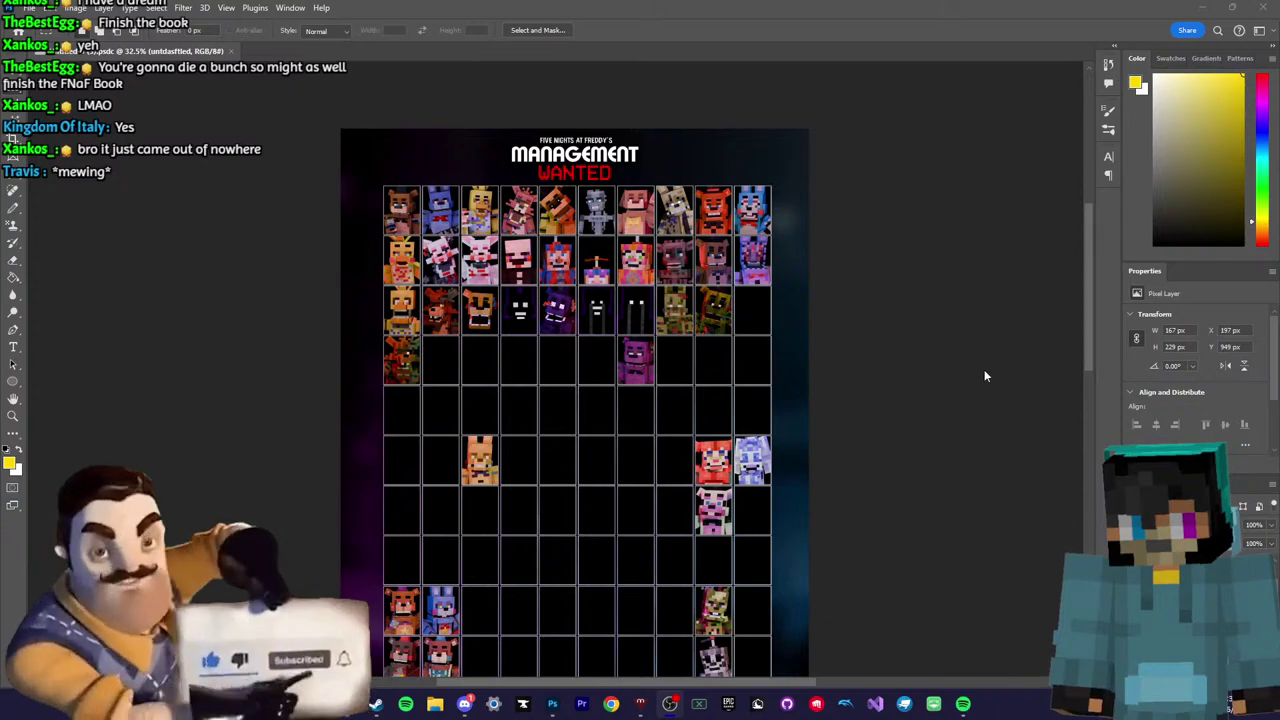
Examine the Management Wanted poster grid to see which character cells are filled and which are still empty
alt+scroll(650, 384, up, 5)
alt+scroll(515, 320, down, 5)
alt+scroll(380, 328, down, 6)
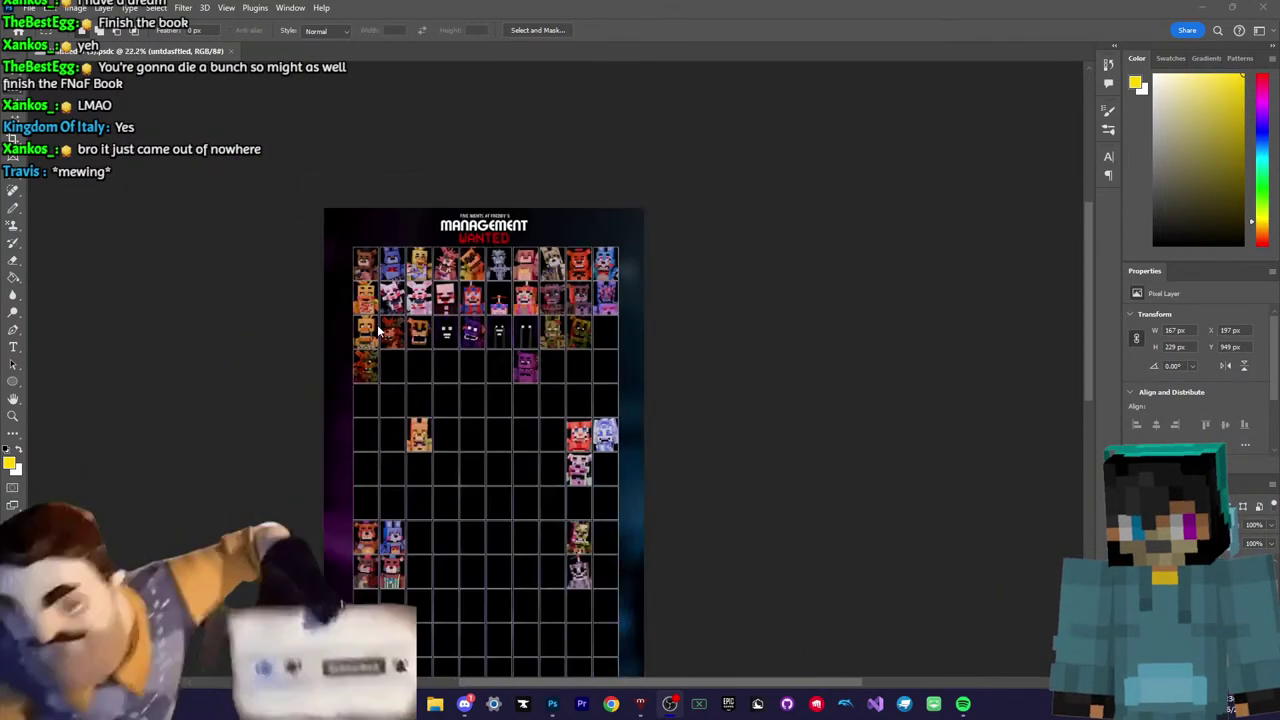
alt+scroll(378, 326, down, 4)
scroll(374, 330, down, 3)
alt+scroll(360, 352, up, 5)
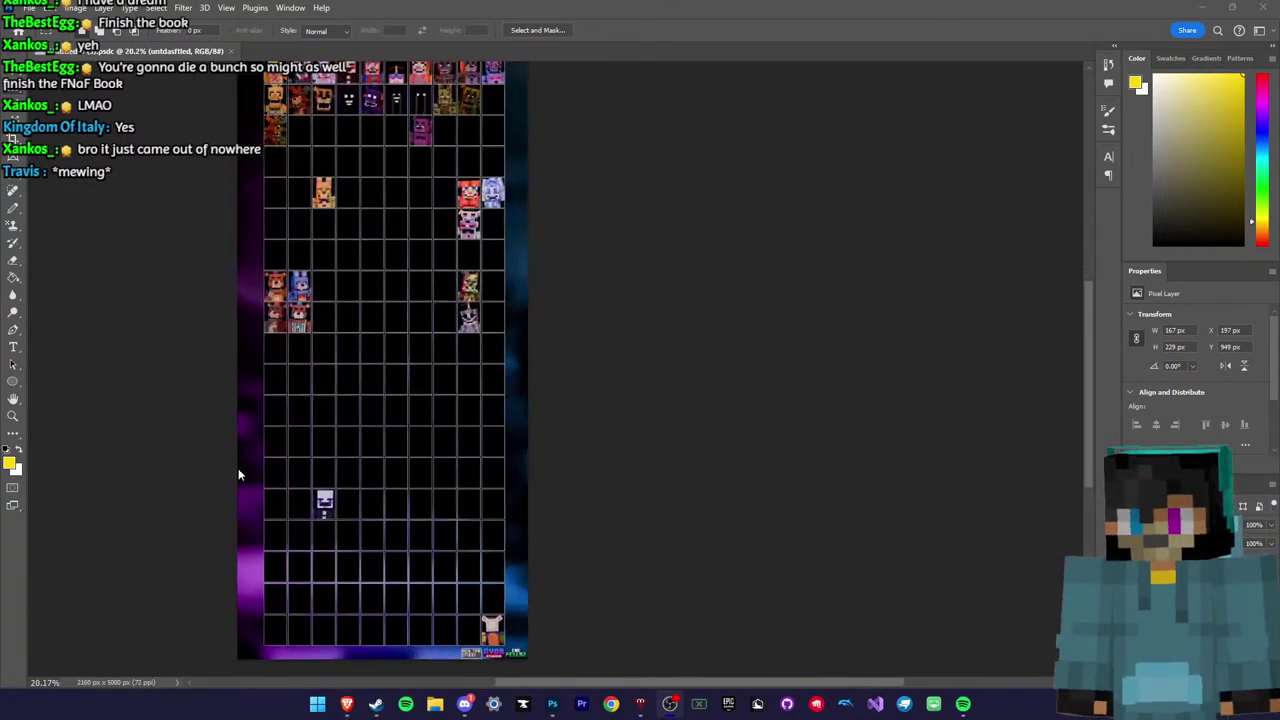
alt+scroll(231, 387, up, 3)
alt+scroll(224, 240, up, 5)
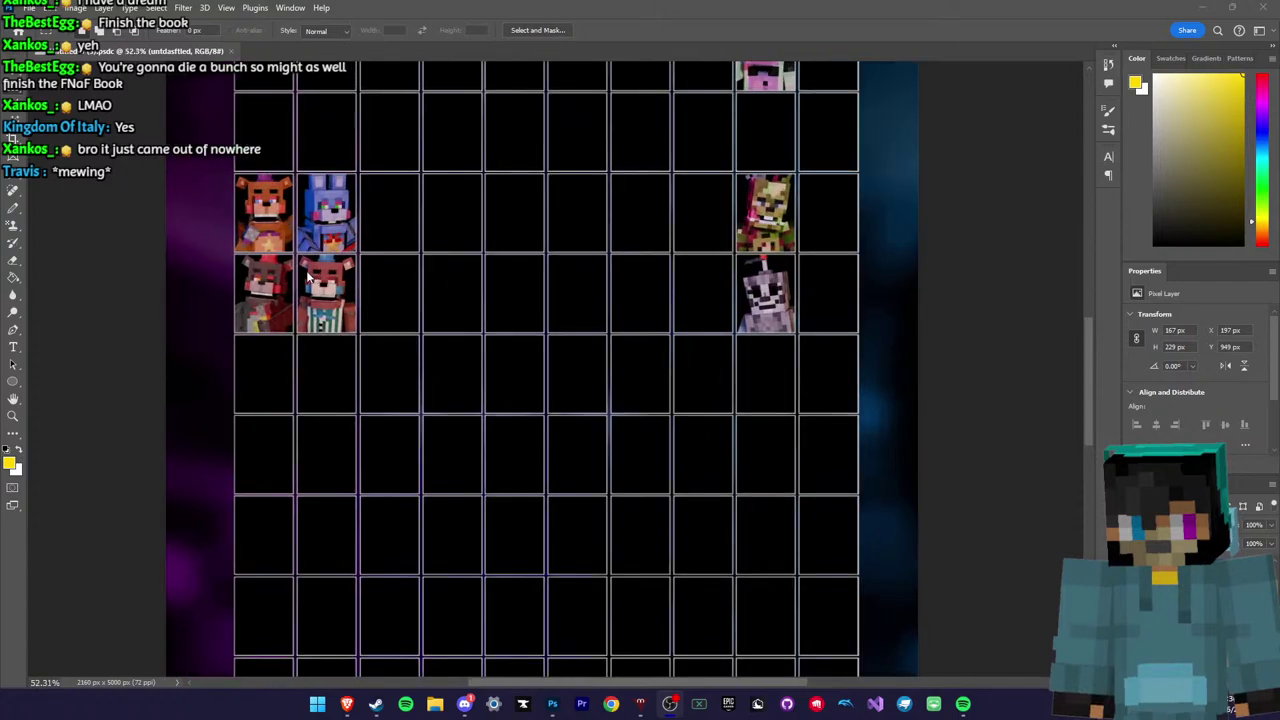
alt+scroll(677, 274, down, 2)
alt+scroll(700, 270, up, 1)
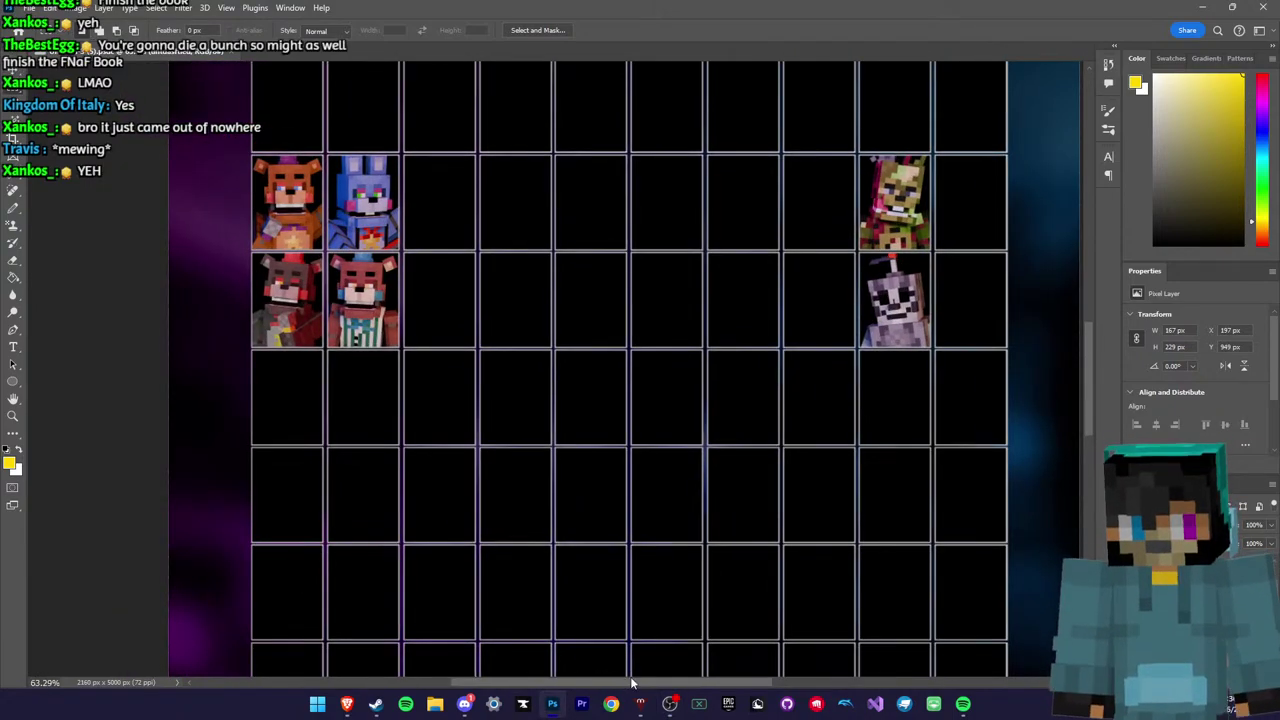
drag(635, 684, 650, 687)
scroll(610, 560, up, 5)
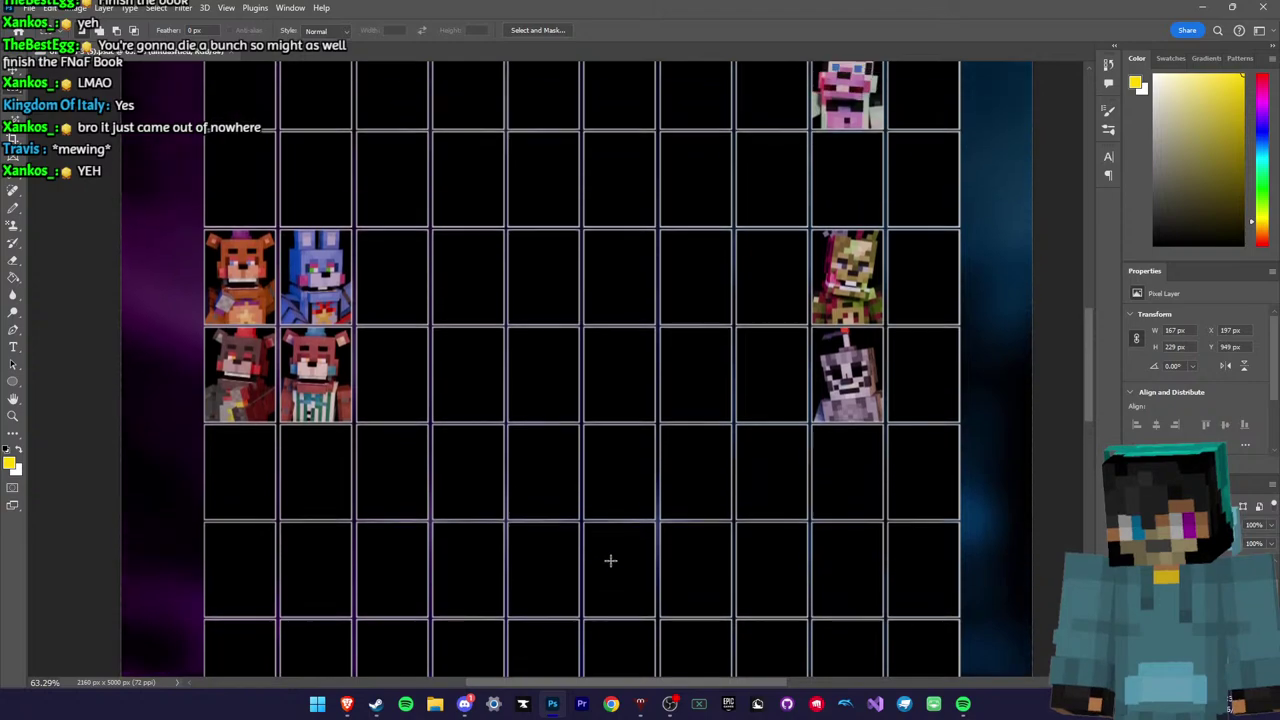
scroll(913, 438, up, 2)
scroll(913, 438, up, 3)
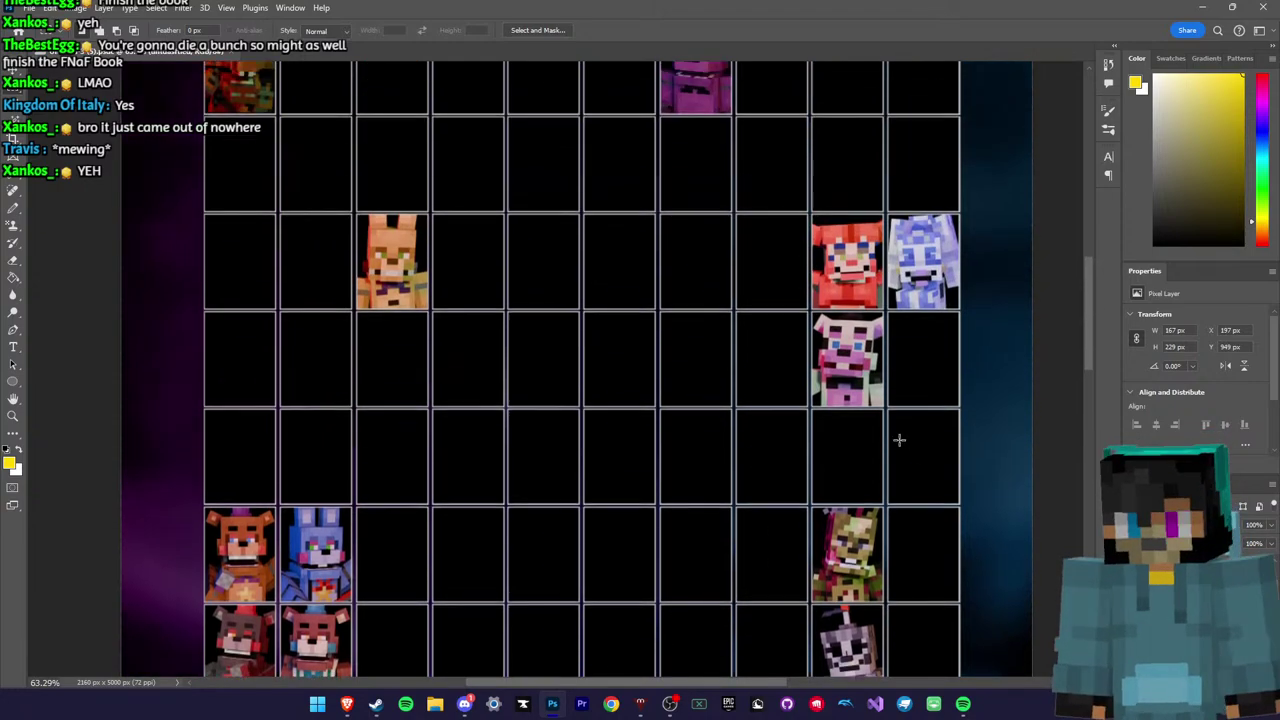
scroll(919, 393, up, 8)
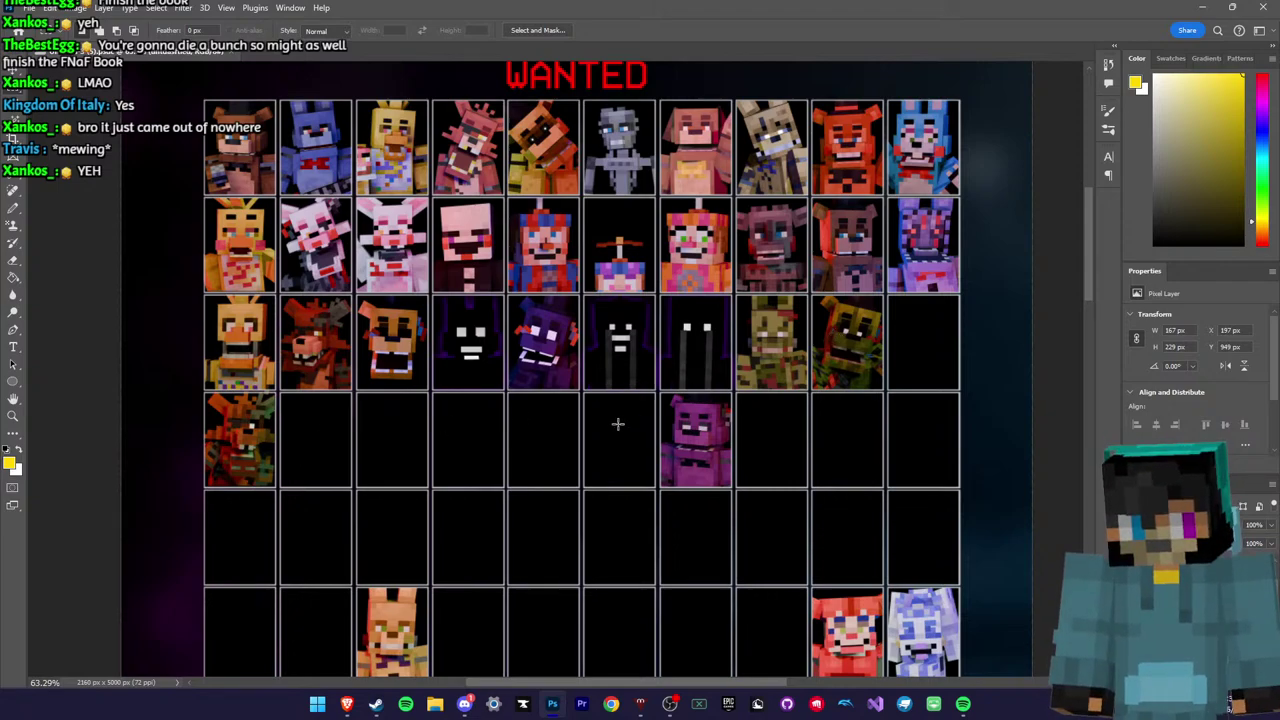
Launch Blender from the Steam library and minimize Steam
click(384, 708)
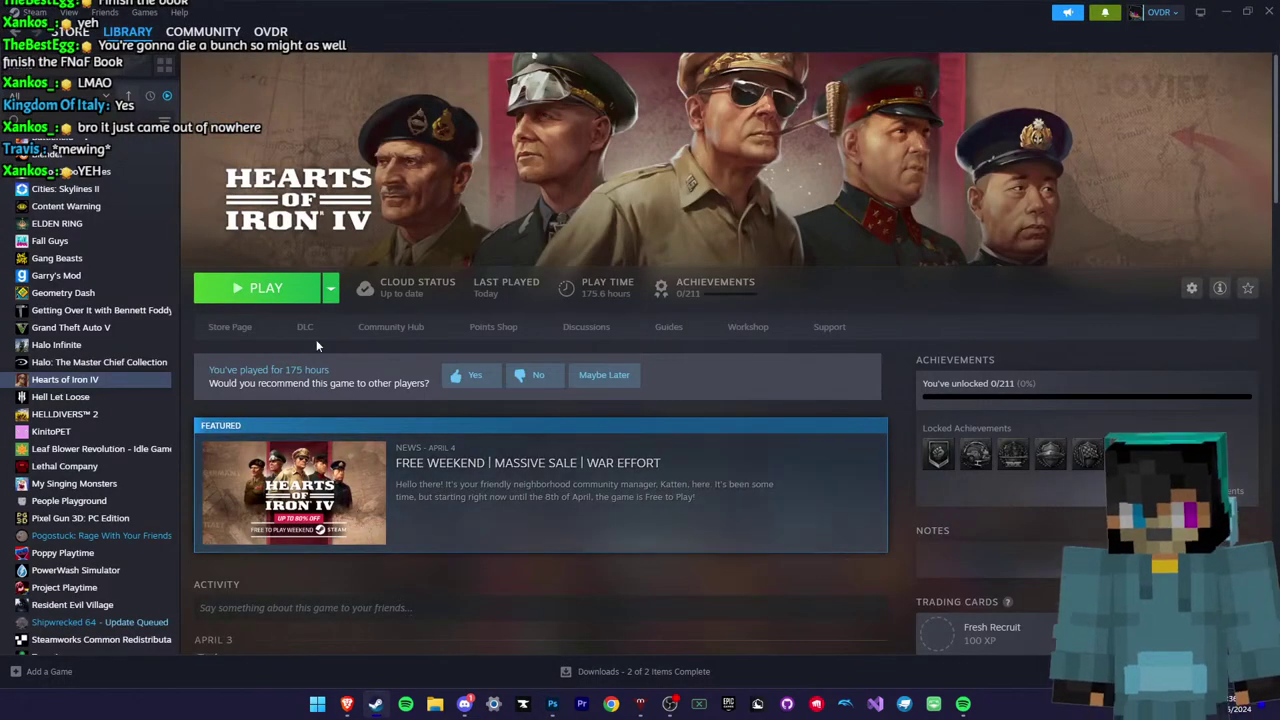
scroll(91, 317, up, 5)
double_click(92, 353)
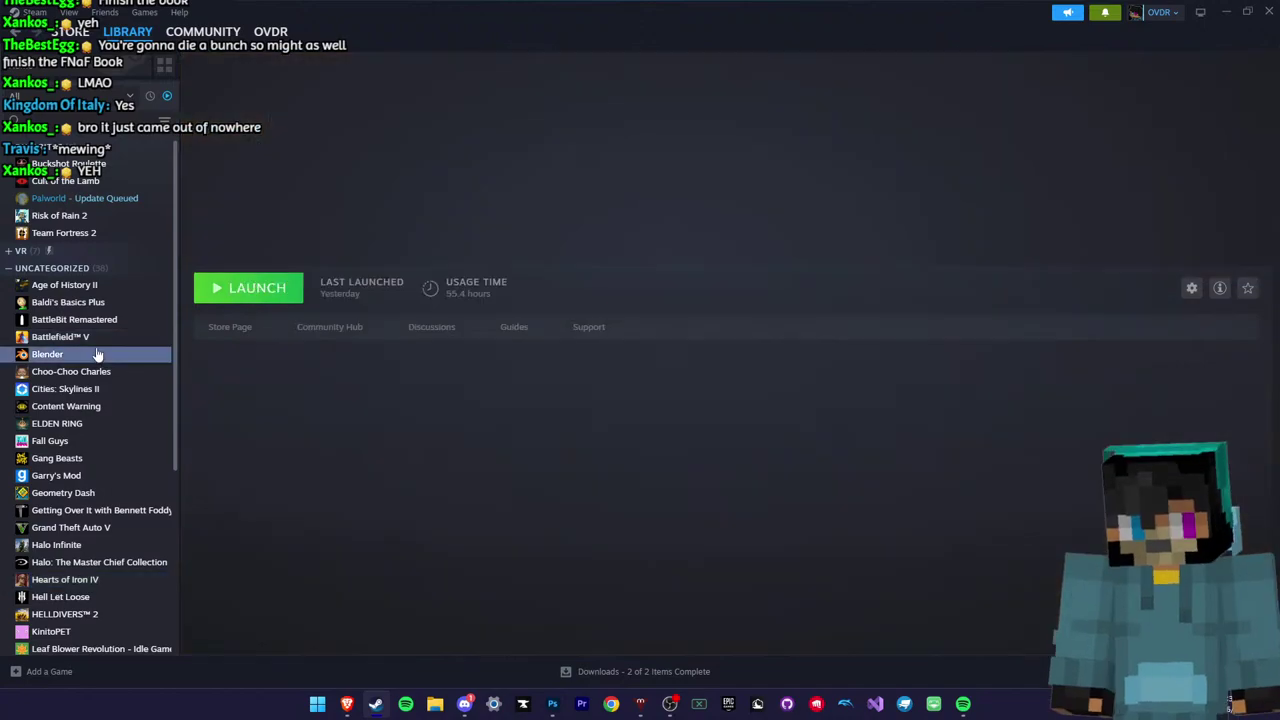
click(1224, 12)
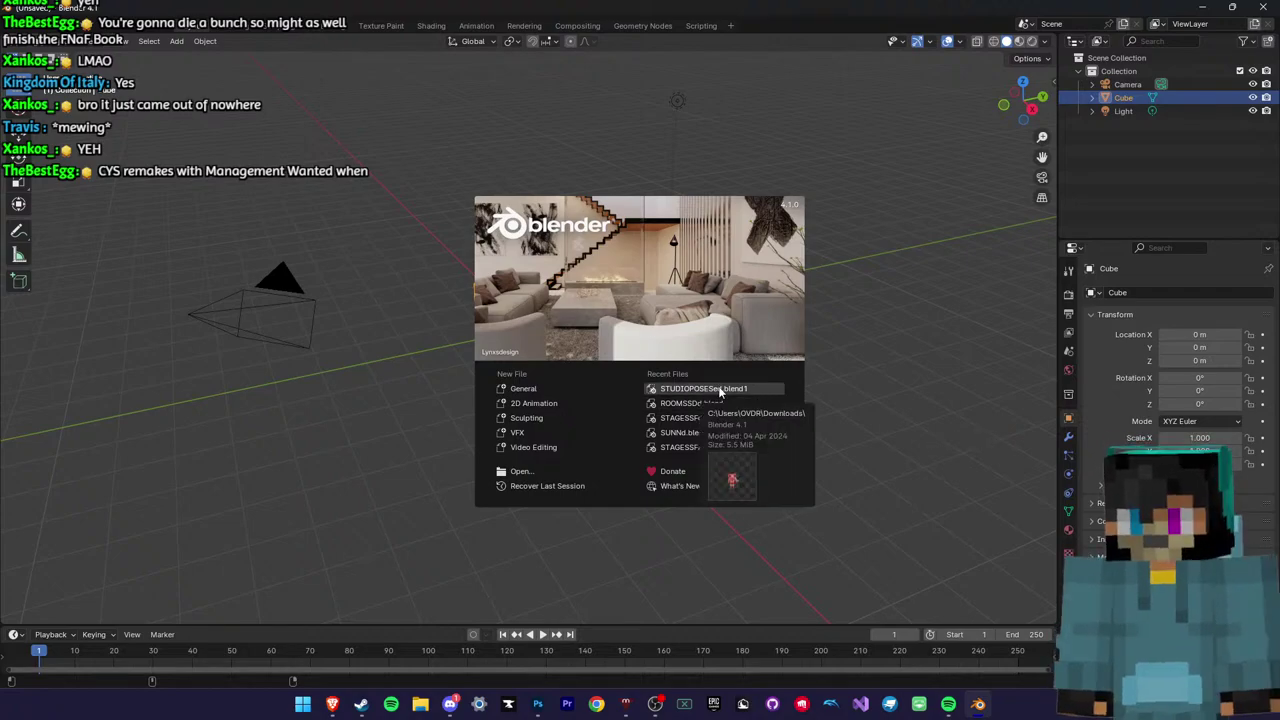
Open the recent file STUDIOPOSESed.blend1, show the viewport in rendered shading, and select the Circus Baby model
scroll(718, 386, down, 4)
mouse_move(718, 386)
middle_down()
mouse_move(672, 387)
mouse_move(646, 368)
mouse_move(654, 342)
middle_up()
scroll(665, 382, up, 5)
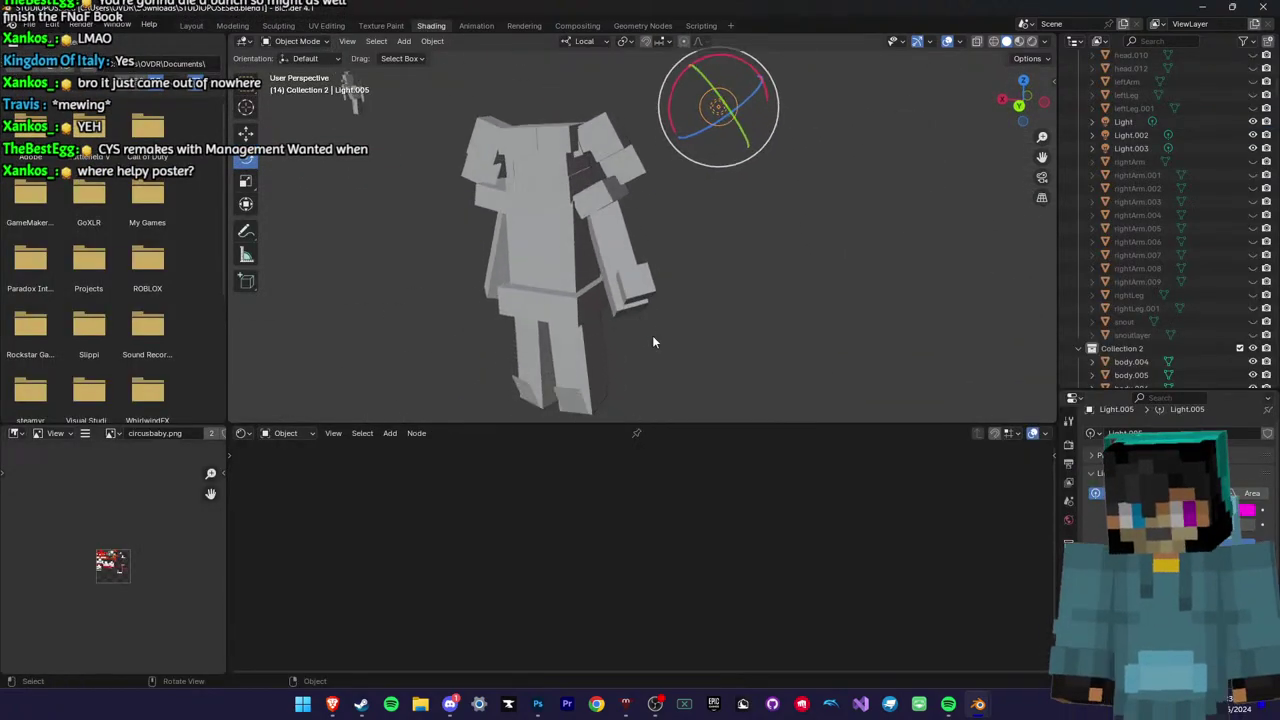
click(1020, 42)
click(604, 318)
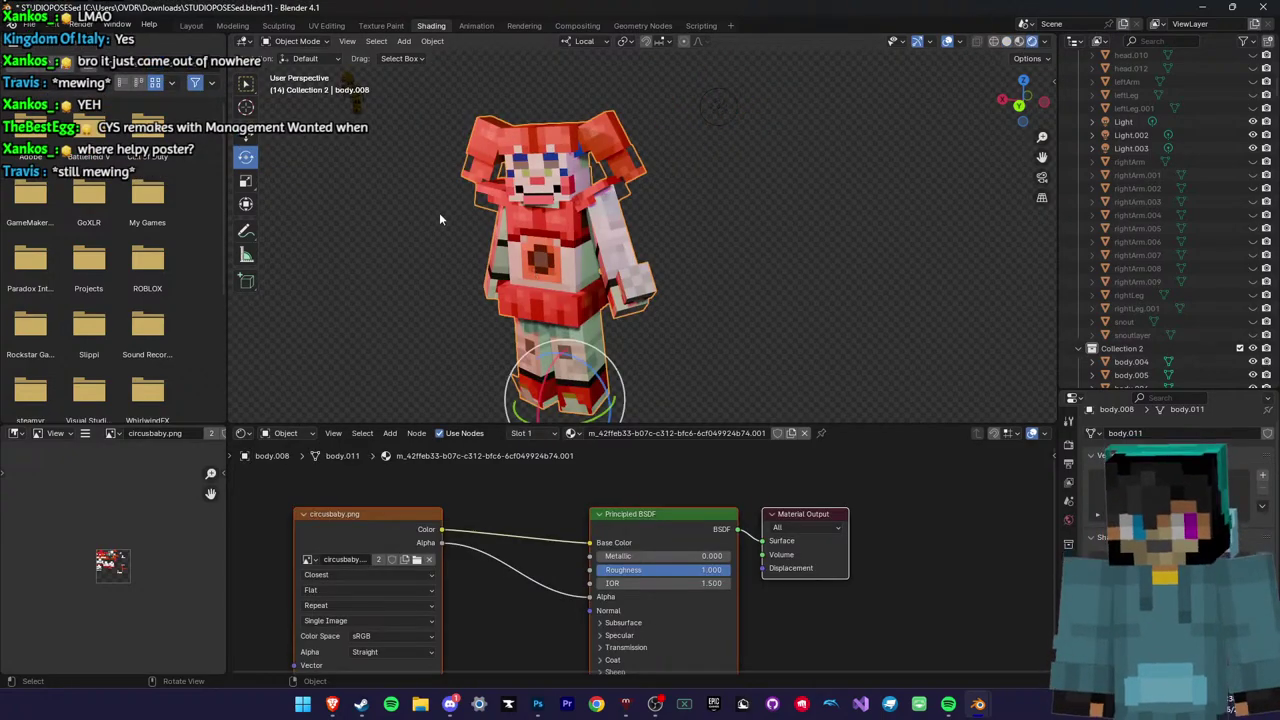
Move the Circus Baby model sideways, out of the lit area near the camera
scroll(439, 212, down, 8)
drag(591, 252, 1008, 286)
scroll(994, 280, down, 6)
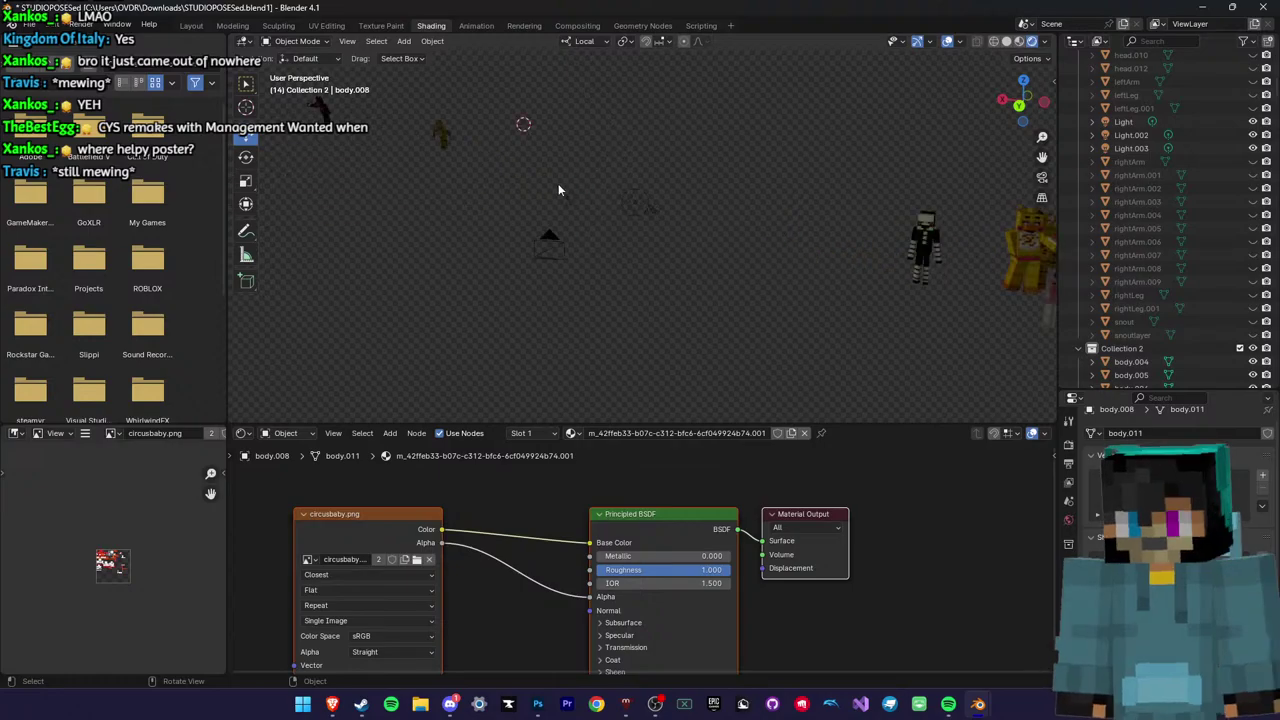
Select all parts of the Phantom Balloon Boy model and place it in the lit area in front of the camera
middle_drag(558, 190, 777, 328)
scroll(675, 250, up, 5)
scroll(704, 273, up, 1)
scroll(690, 304, up, 4)
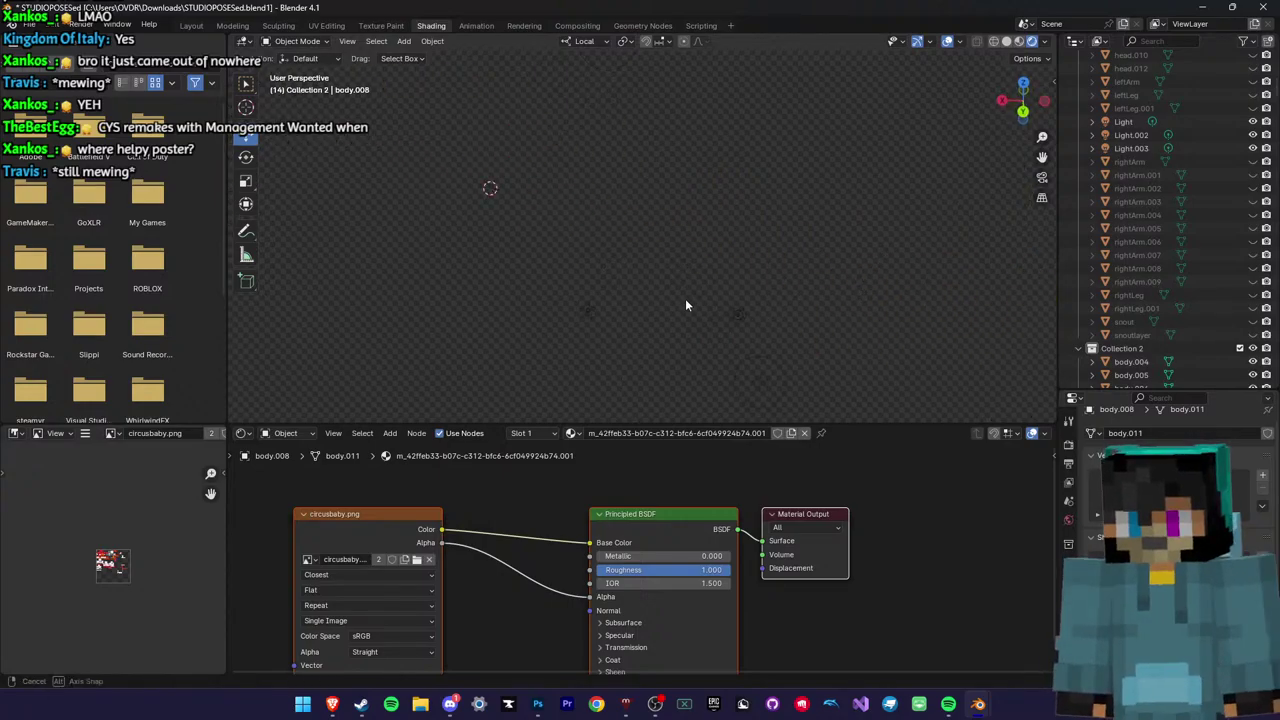
middle_drag(686, 303, 676, 282)
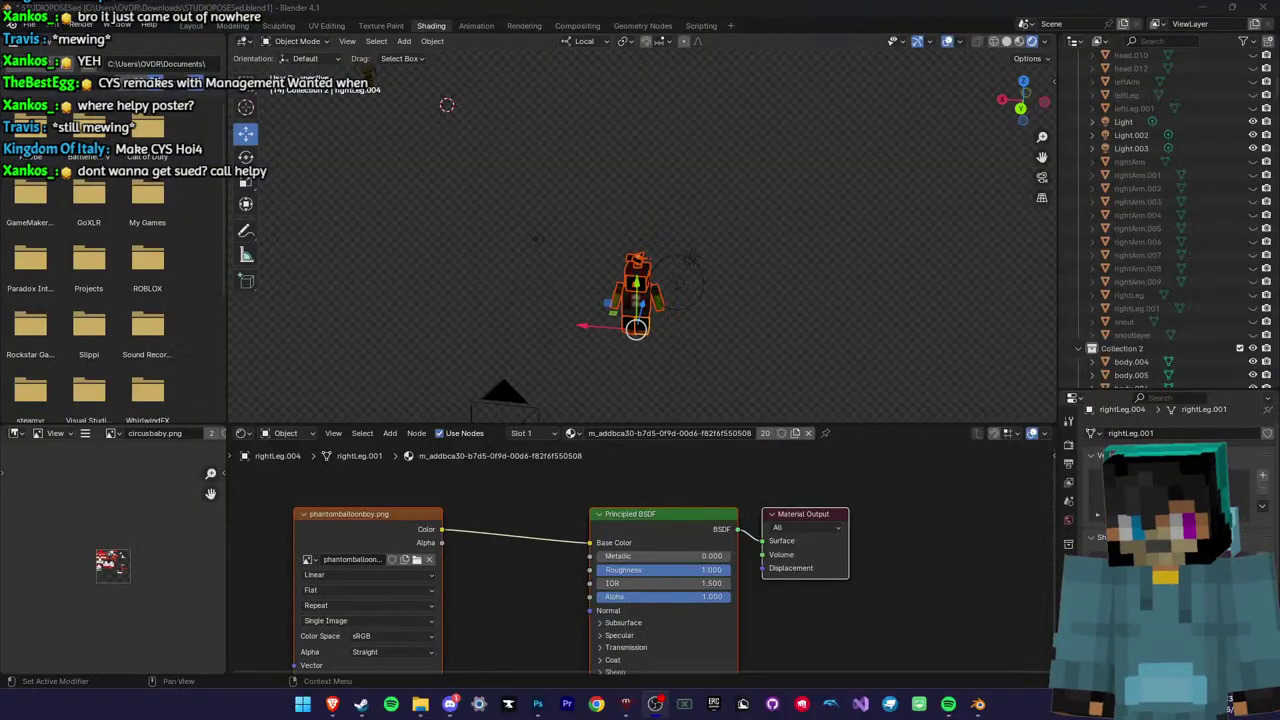
Connect the phantomballoonboy.png Alpha output to the Principled BSDF Alpha input and set the texture interpolation to Closest
middle_drag(797, 250, 851, 263)
scroll(853, 265, down, 7)
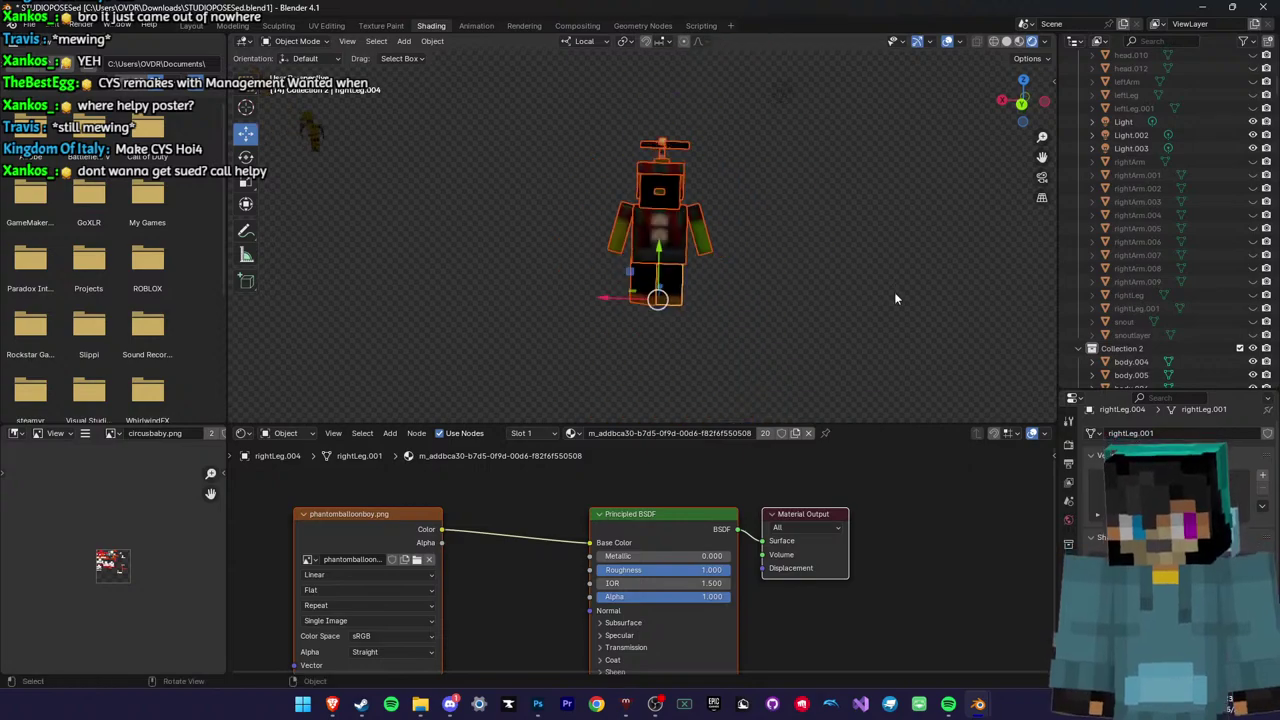
scroll(1160, 530, down, 2)
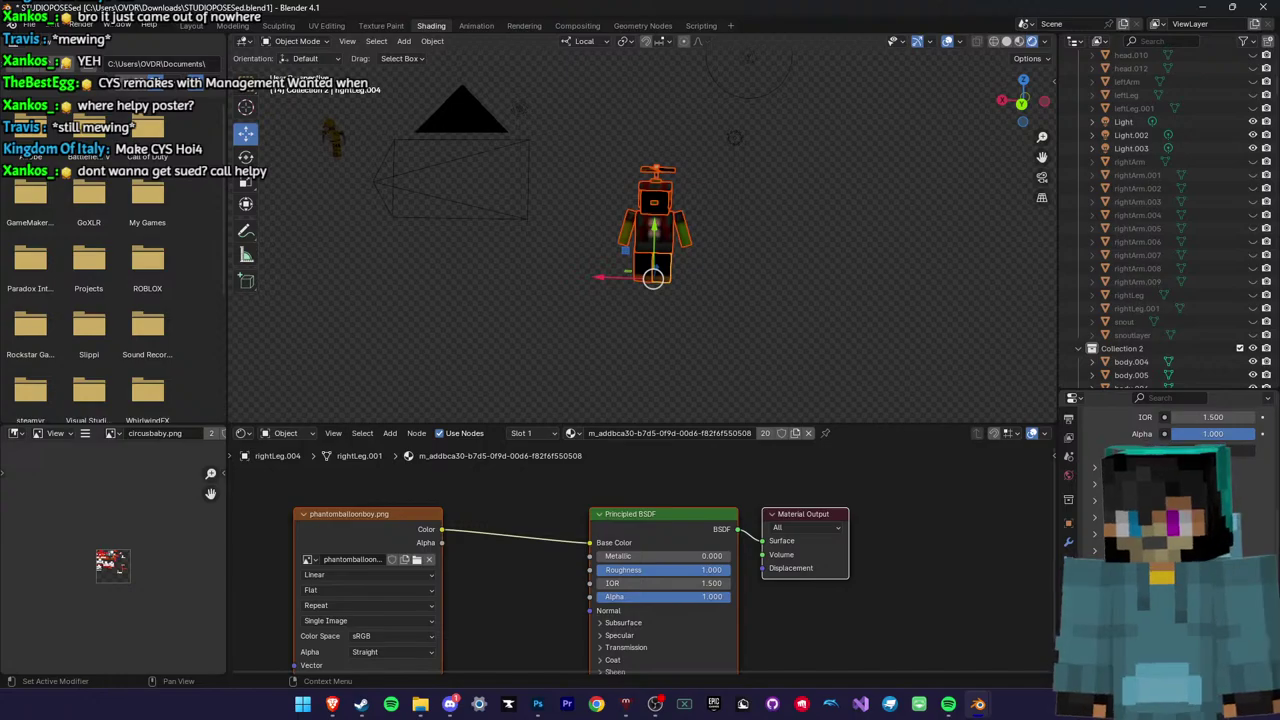
scroll(829, 326, up, 2)
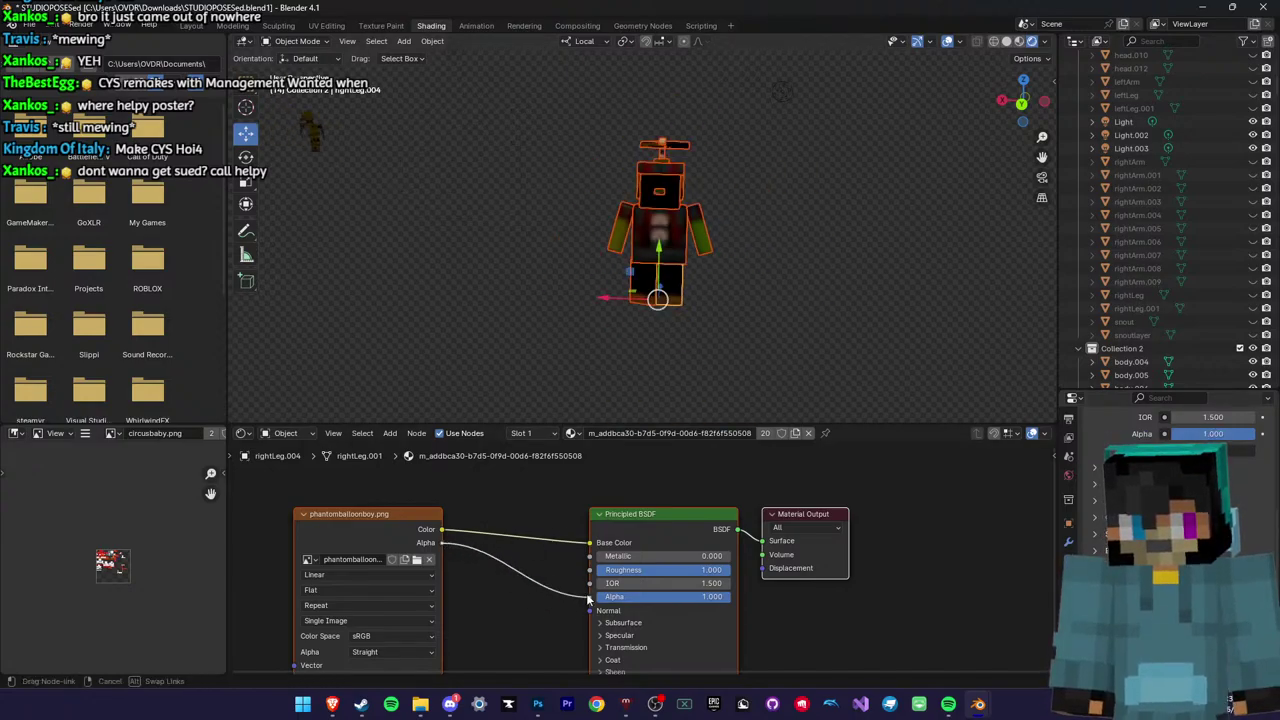
click(723, 318)
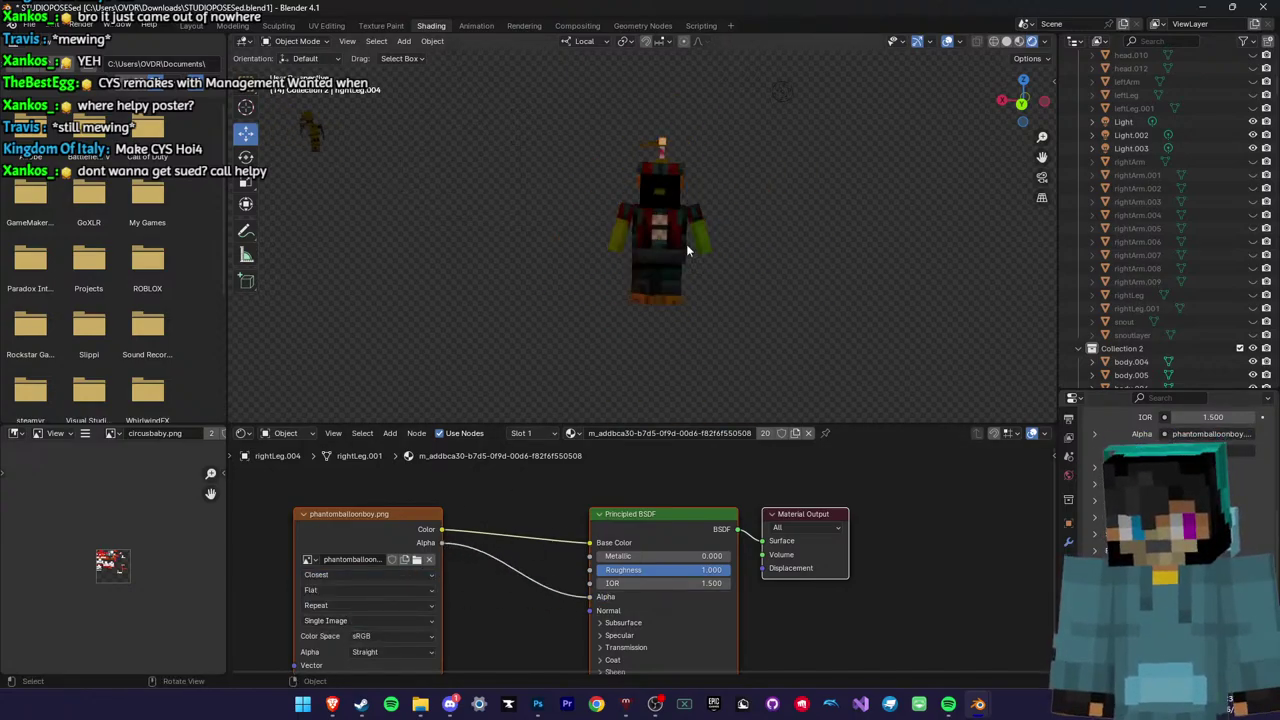
Select the Phantom Balloon Boy head and inspect its face up close in rendered shading
click(685, 240)
drag(680, 220, 728, 289)
scroll(688, 273, up, 5)
mouse_move(728, 289)
middle_down()
mouse_move(688, 273)
mouse_move(714, 291)
mouse_move(719, 281)
middle_up()
click(696, 274)
click(684, 196)
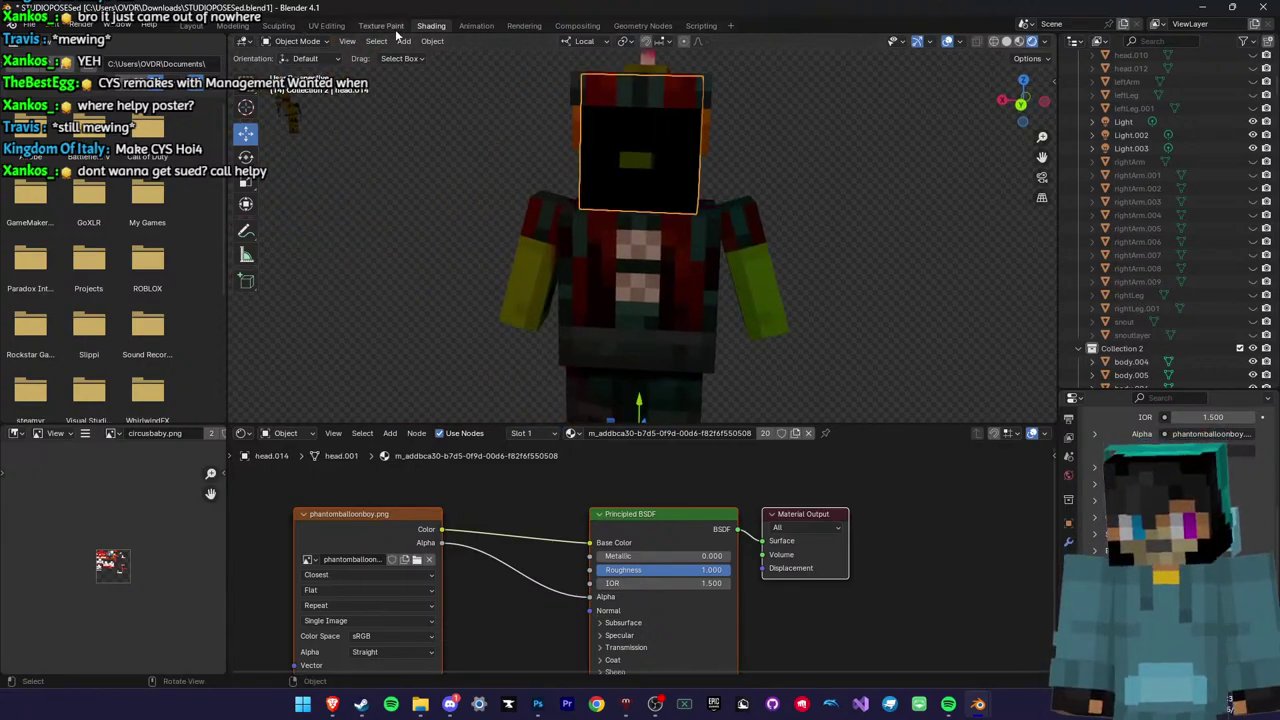
Check the head and its texture in the Texture Paint workspace, and return to the Shading workspace
click(381, 25)
scroll(437, 229, down, 5)
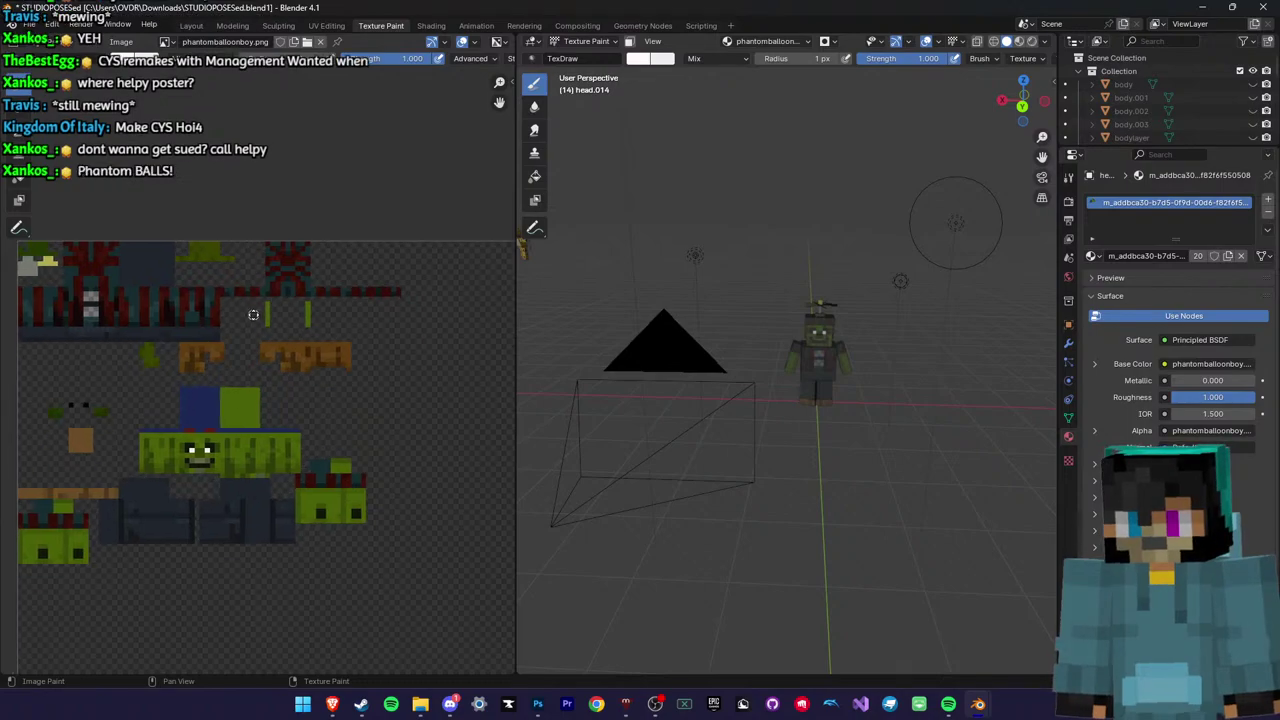
middle_drag(735, 200, 722, 185)
click(512, 26)
click(468, 27)
click(442, 27)
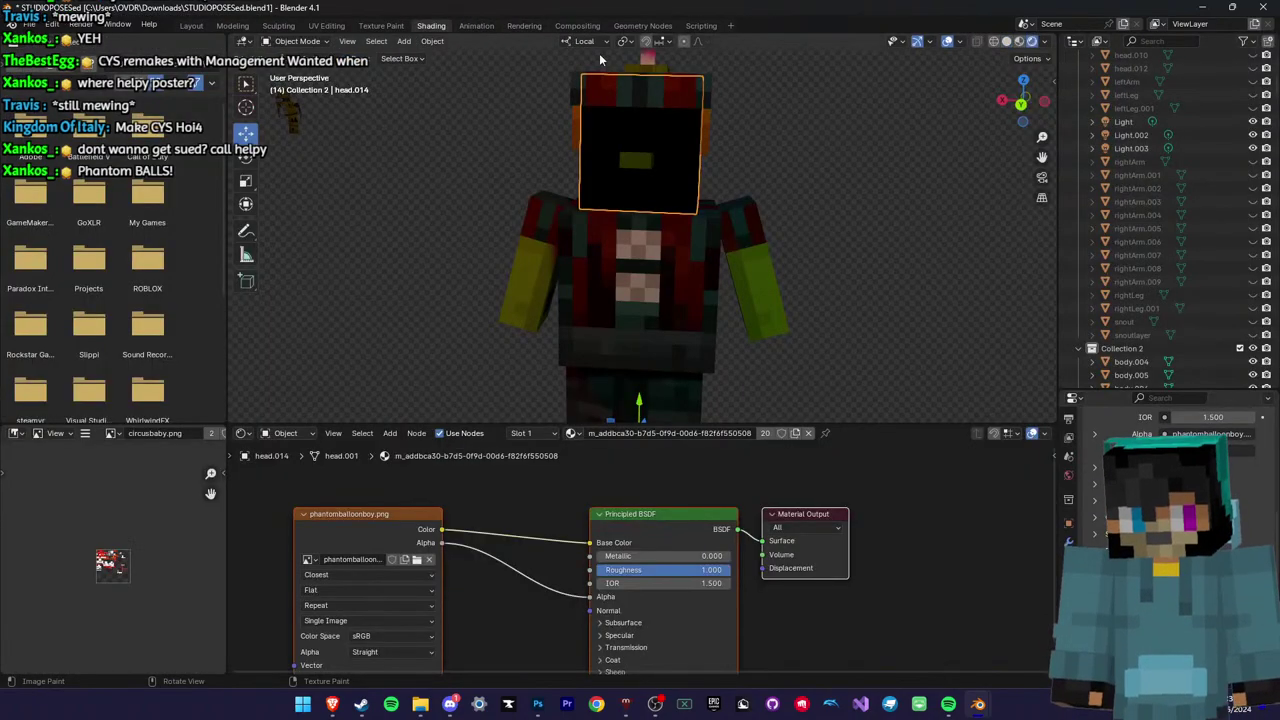
Inspect the Phantom Balloon Boy head in Material Preview shading and return to rendered shading
scroll(740, 100, up, 5)
click(1019, 41)
scroll(957, 97, down, 5)
click(906, 138)
middle_drag(906, 138, 886, 141)
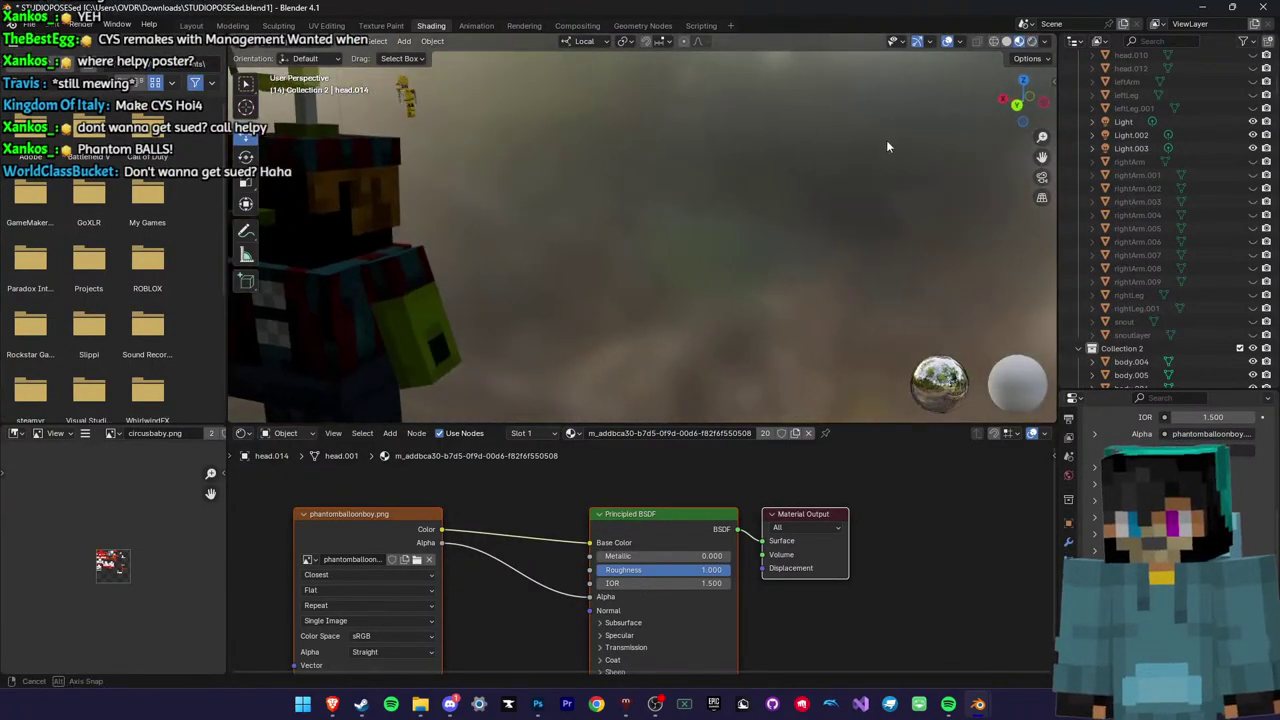
scroll(886, 141, down, 4)
click(1031, 42)
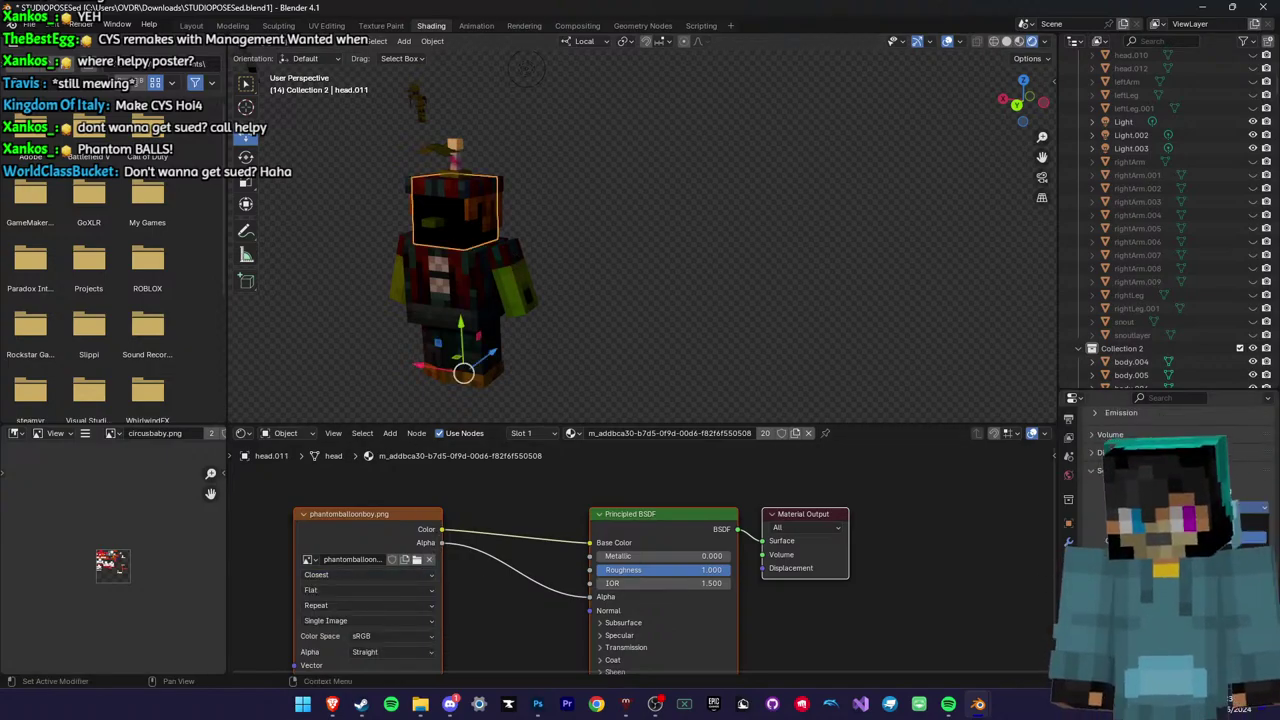
Compare head.011 in Material Preview and rendered shading, examining the face from the front
middle_drag(687, 352, 697, 351)
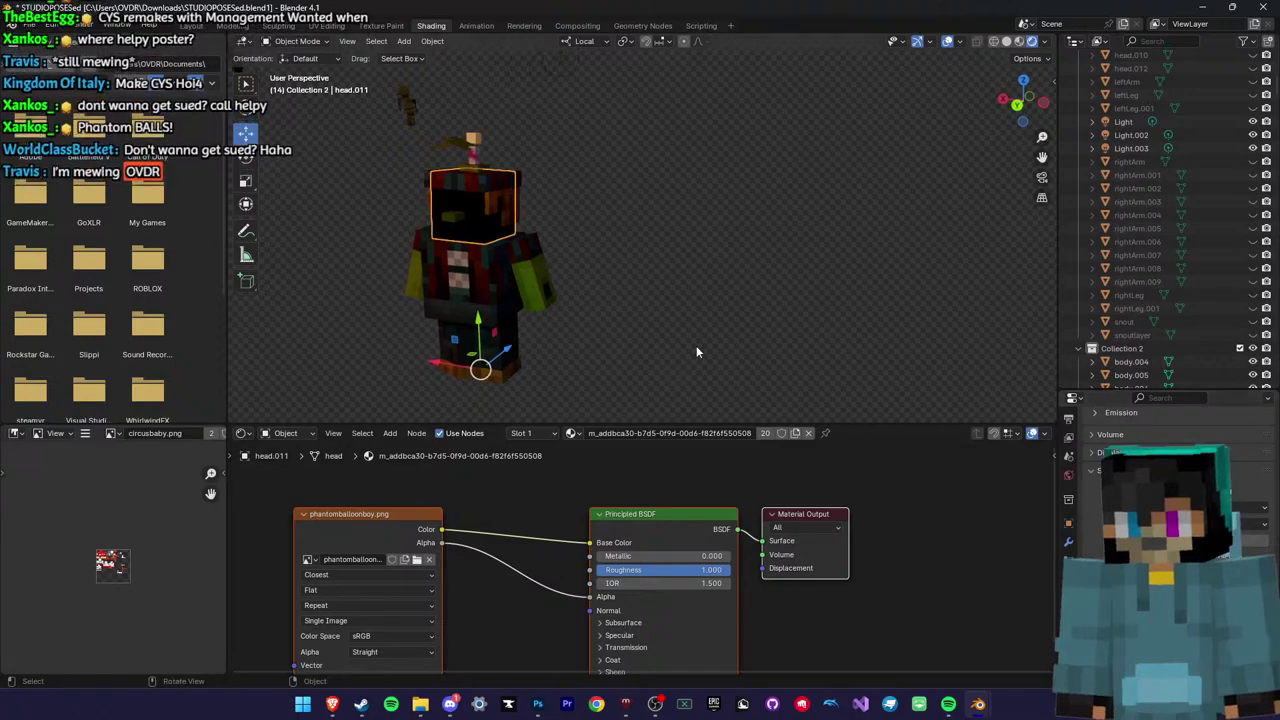
click(1019, 43)
click(1032, 43)
scroll(459, 120, up, 5)
middle_drag(459, 120, 492, 128)
scroll(496, 136, down, 3)
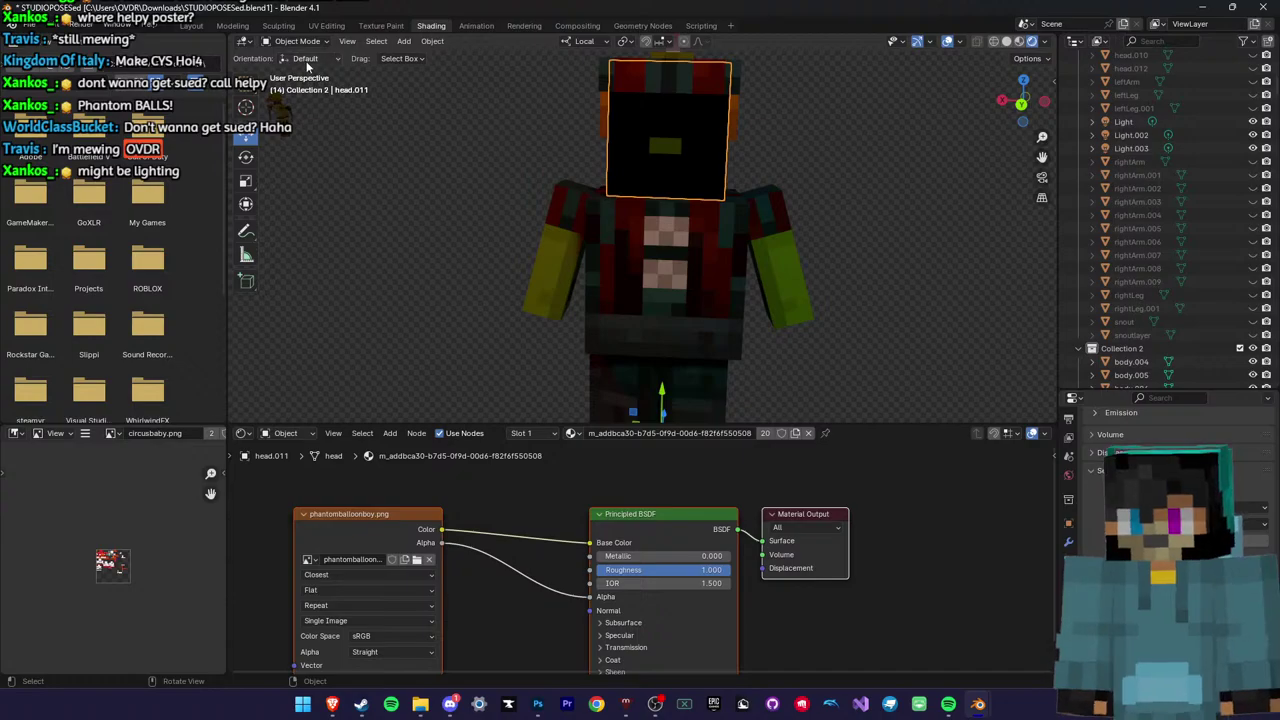
Inspect the selected head in the Layout workspace using rendered and Material Preview shading
click(197, 26)
key(KP_Decimal)
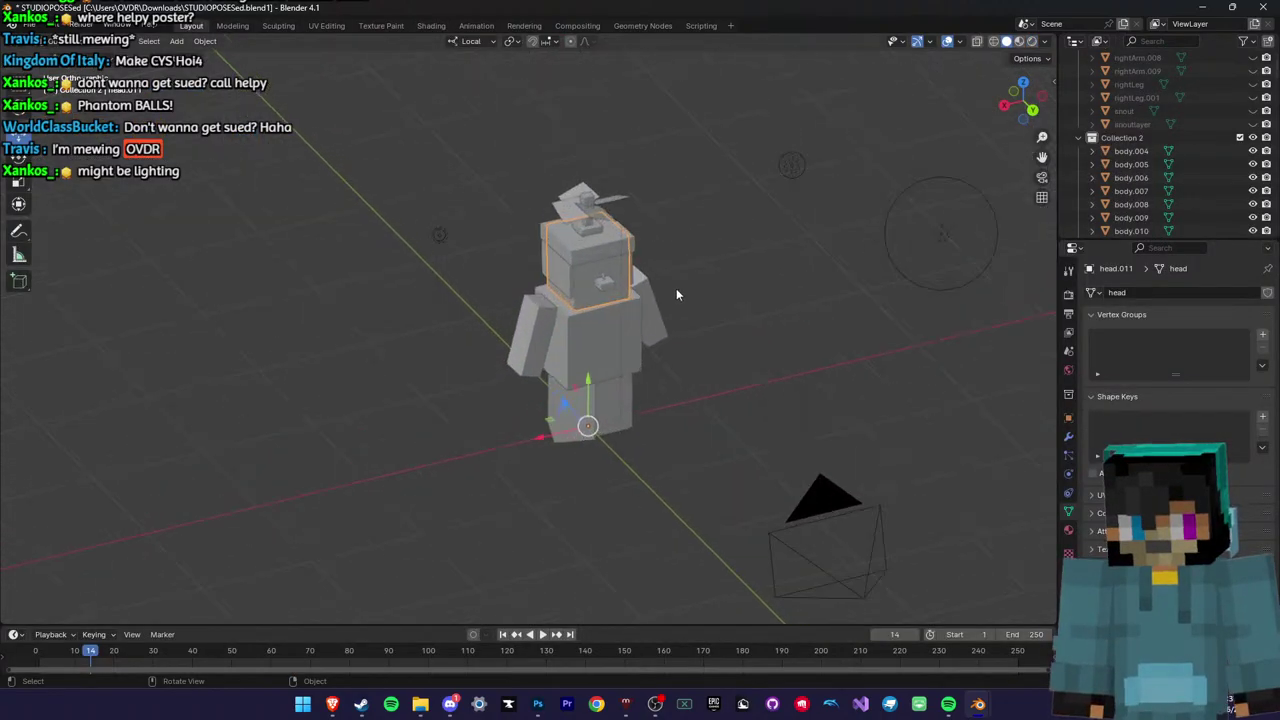
click(1031, 42)
middle_drag(795, 228, 704, 182)
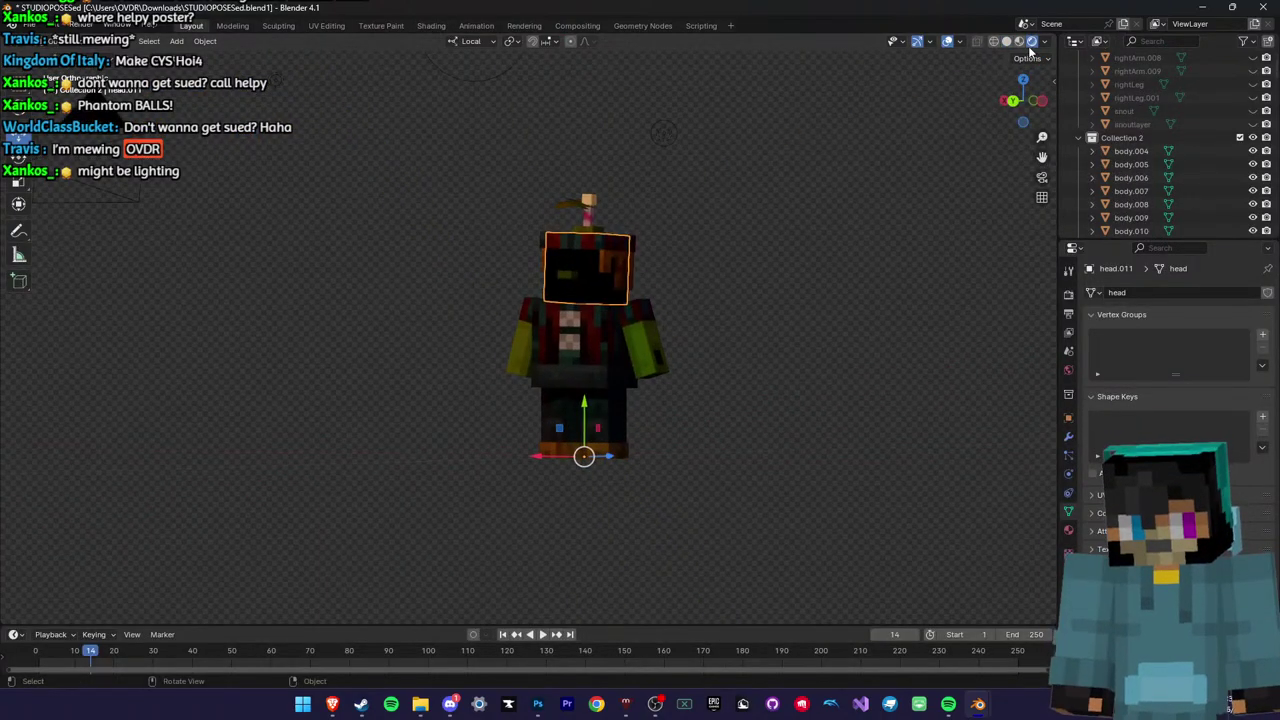
click(1020, 43)
scroll(604, 228, up, 7)
Compare the viewport shading modes in the Texture Paint workspace and view the whole Phantom Balloon Boy in solid shading
click(381, 26)
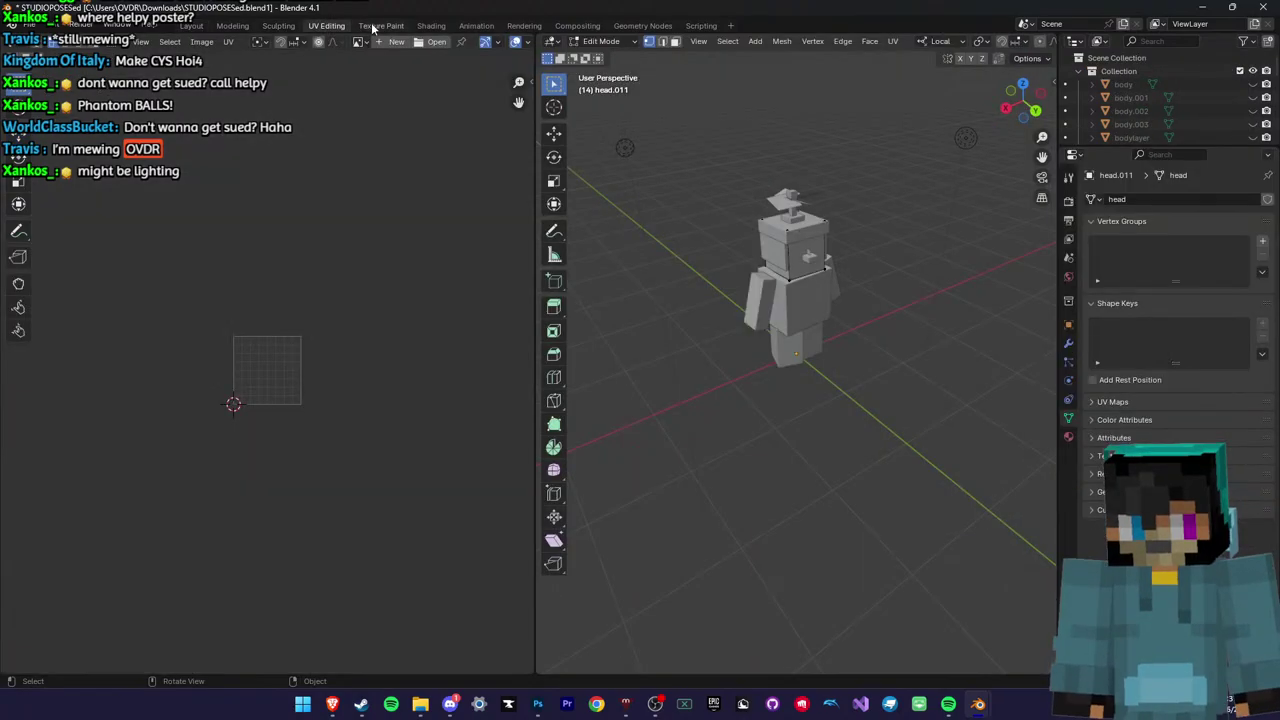
click(1032, 41)
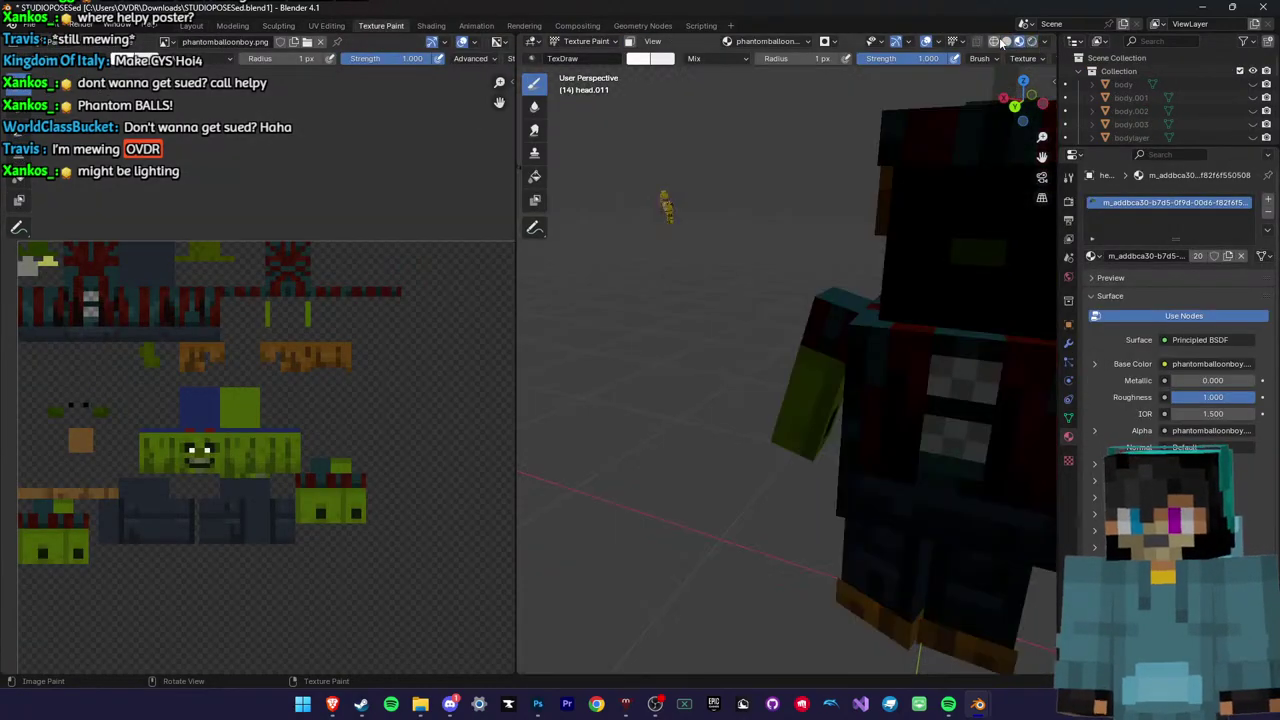
click(994, 41)
click(1007, 41)
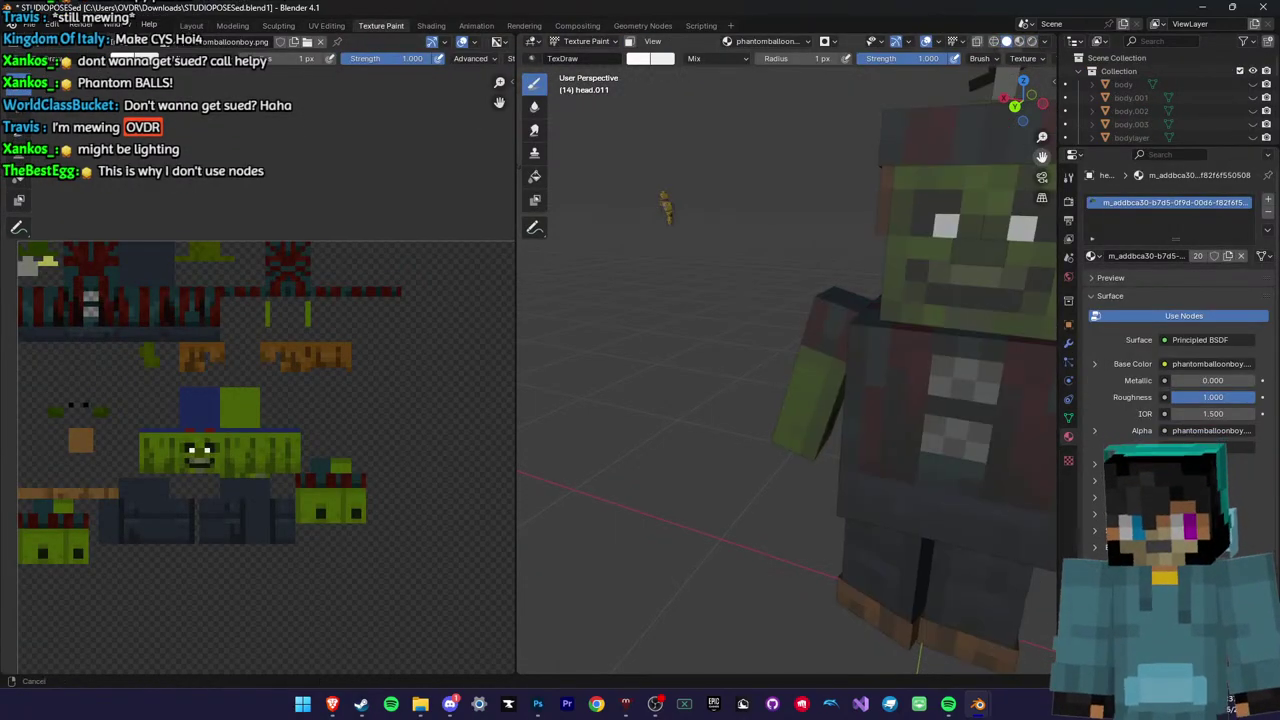
drag(1042, 157, 775, 165)
middle_drag(803, 241, 840, 244)
scroll(840, 244, down, 5)
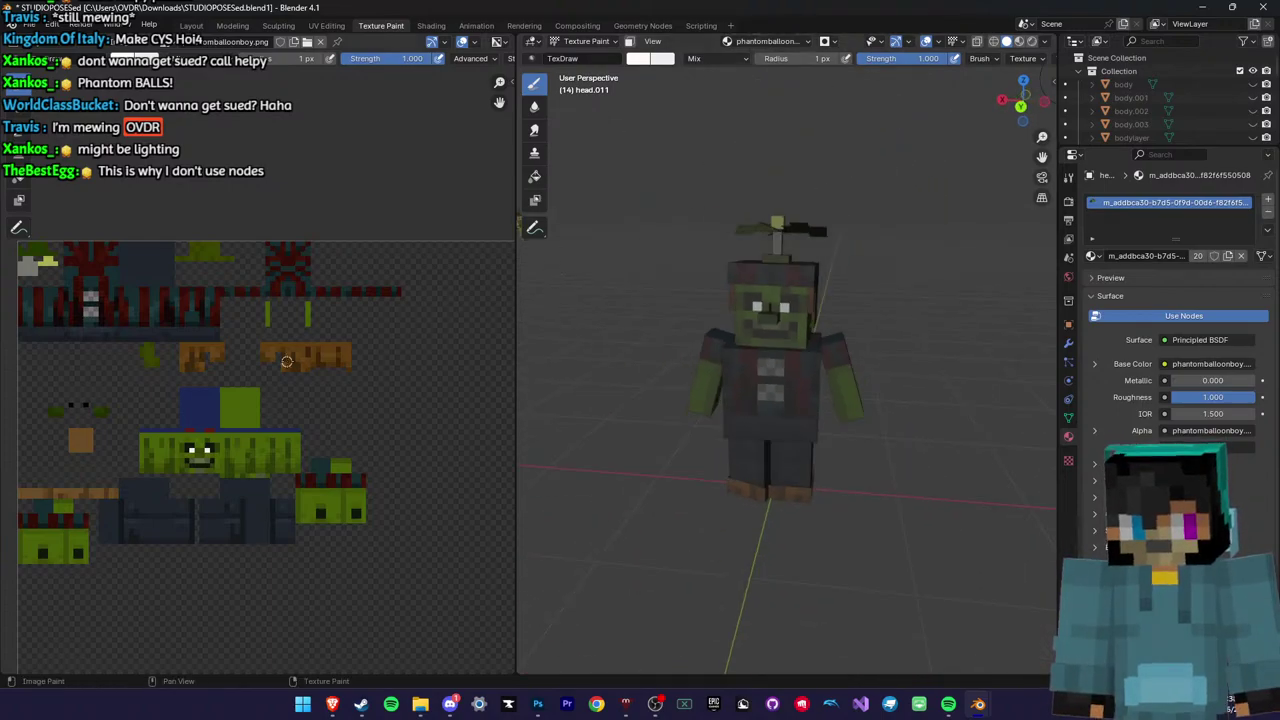
Examine the face area on the phantomballoonboy.png texture in the image editor
scroll(286, 361, down, 4)
scroll(290, 380, up, 4)
scroll(301, 410, down, 1)
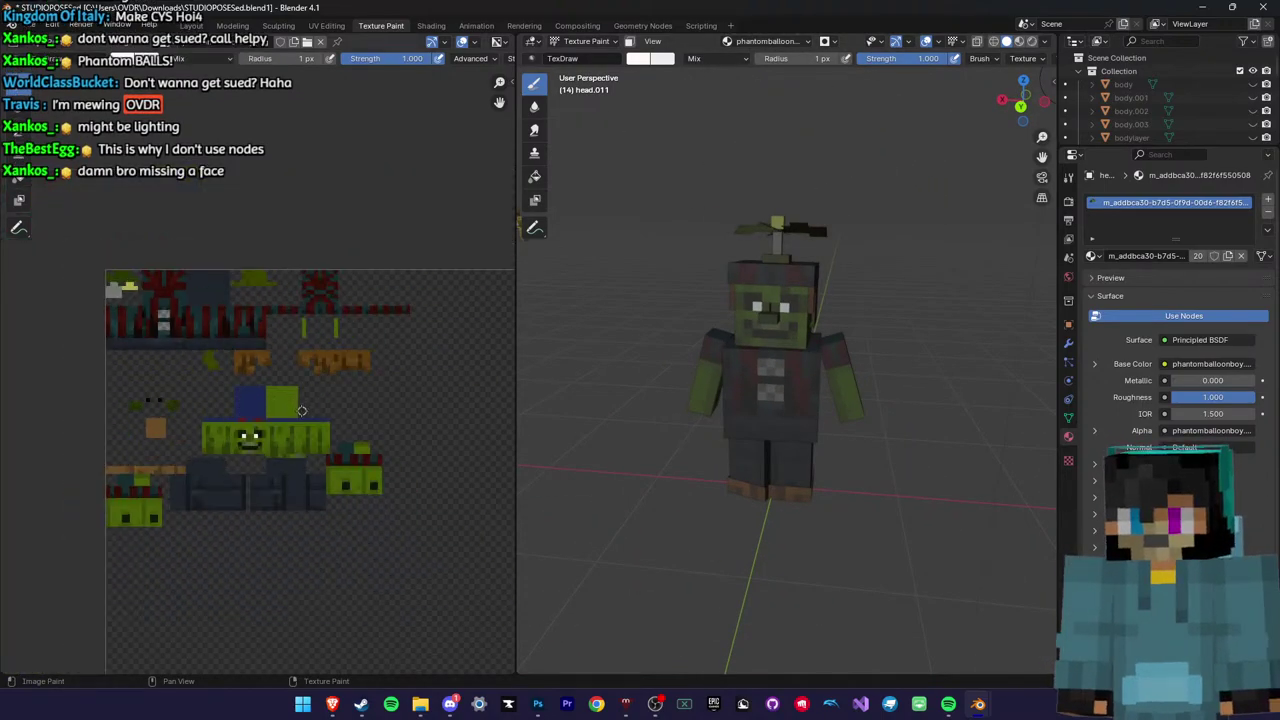
scroll(301, 410, up, 3)
Switch the Texture Paint viewport to rendered shading and render the current frame of Phantom Balloon Boy
click(1033, 42)
scroll(800, 220, up, 5)
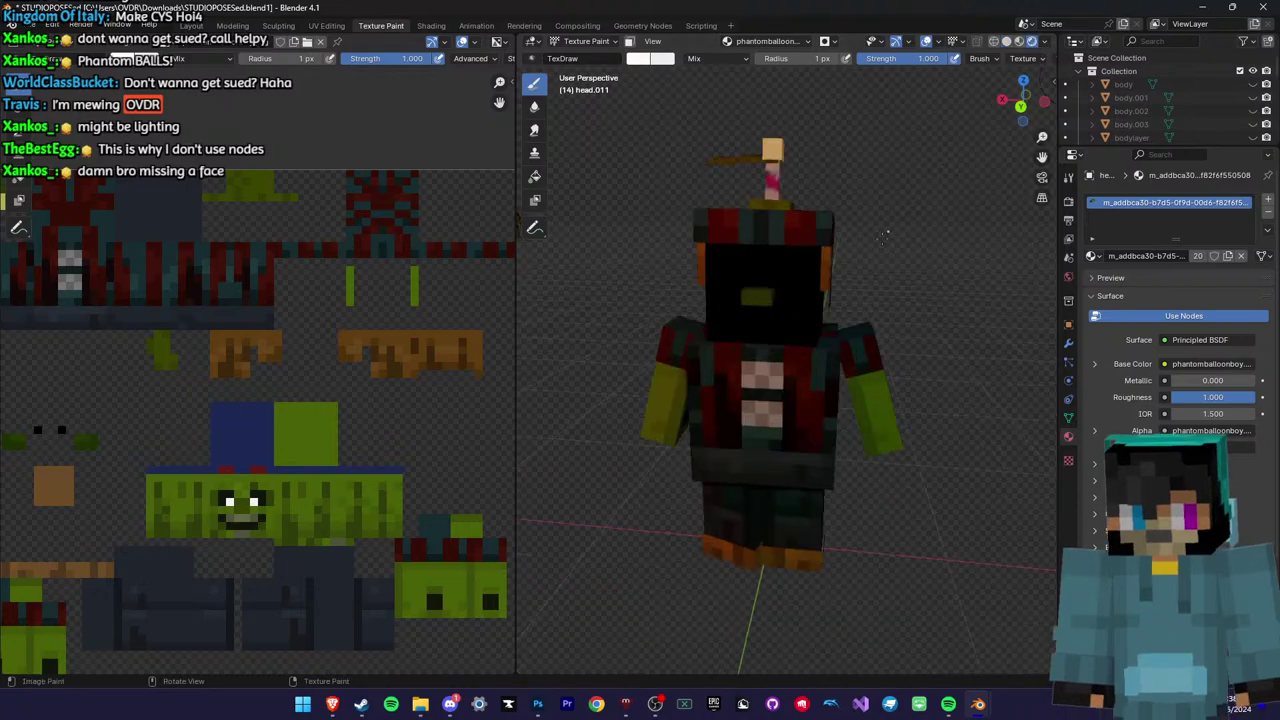
key(F12)
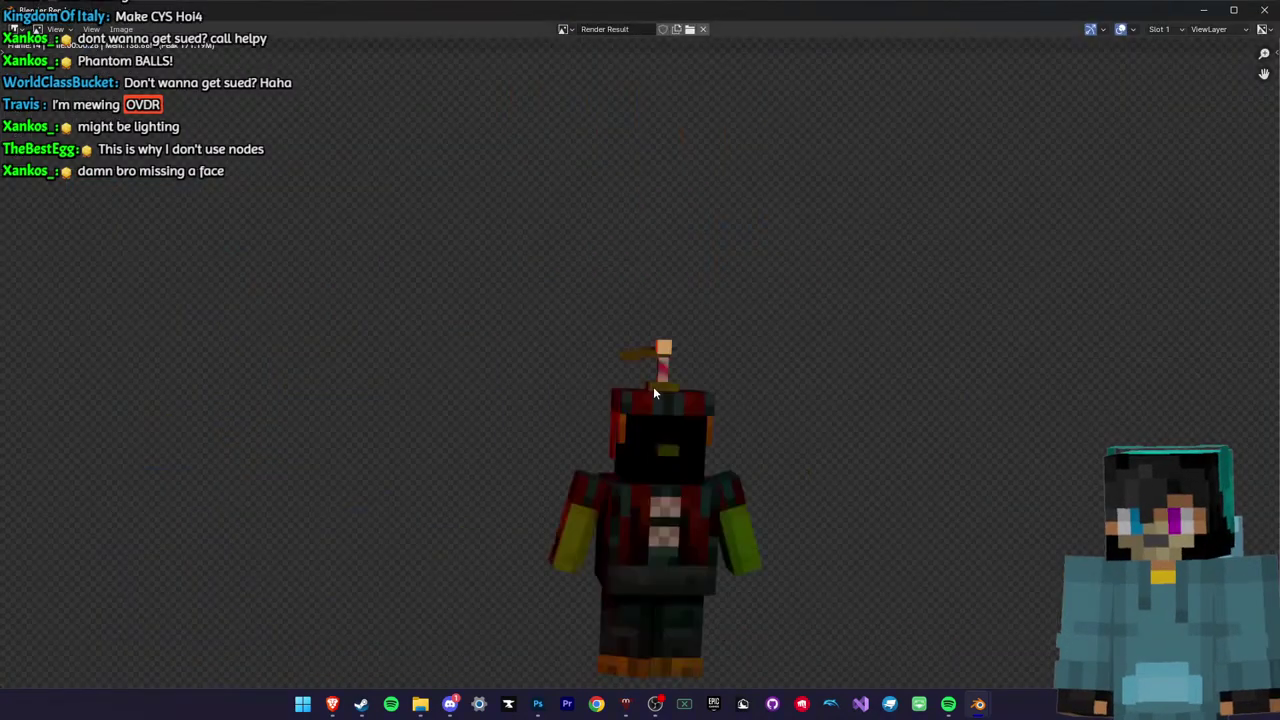
Close the render result and open the recent Phantom_Balloon_Boy model in Blockbench
scroll(686, 486, up, 5)
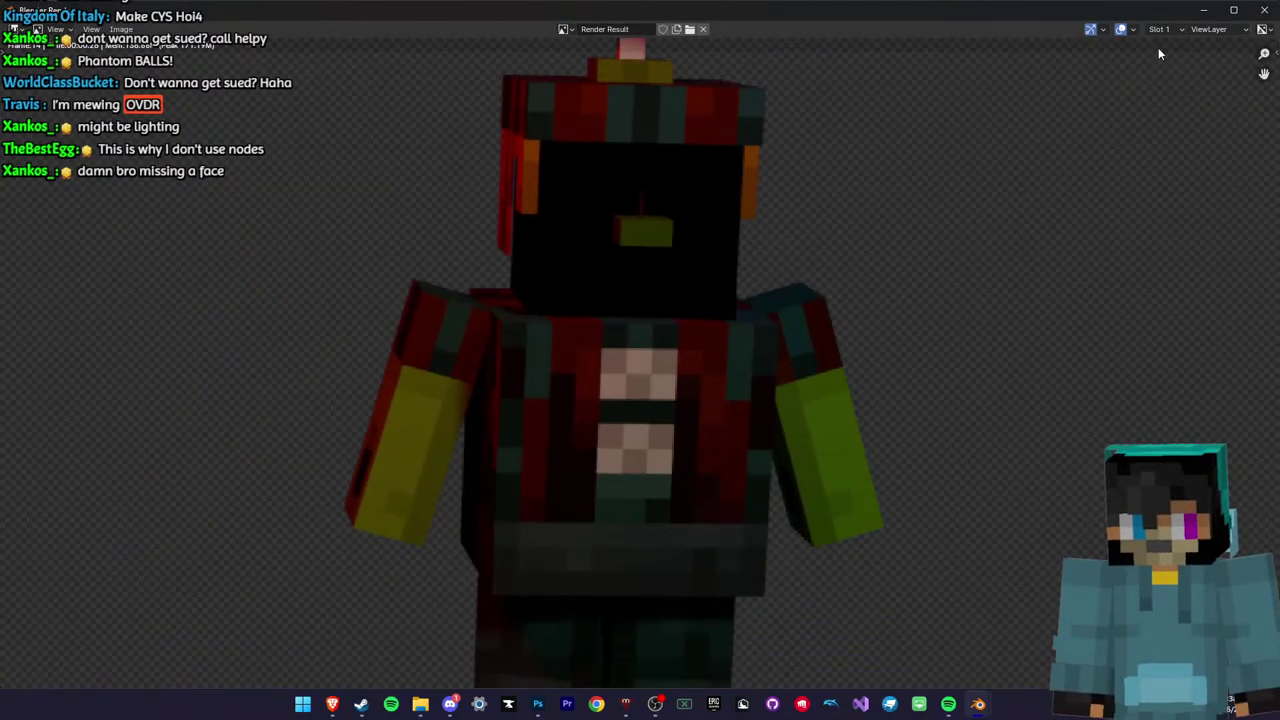
click(1264, 12)
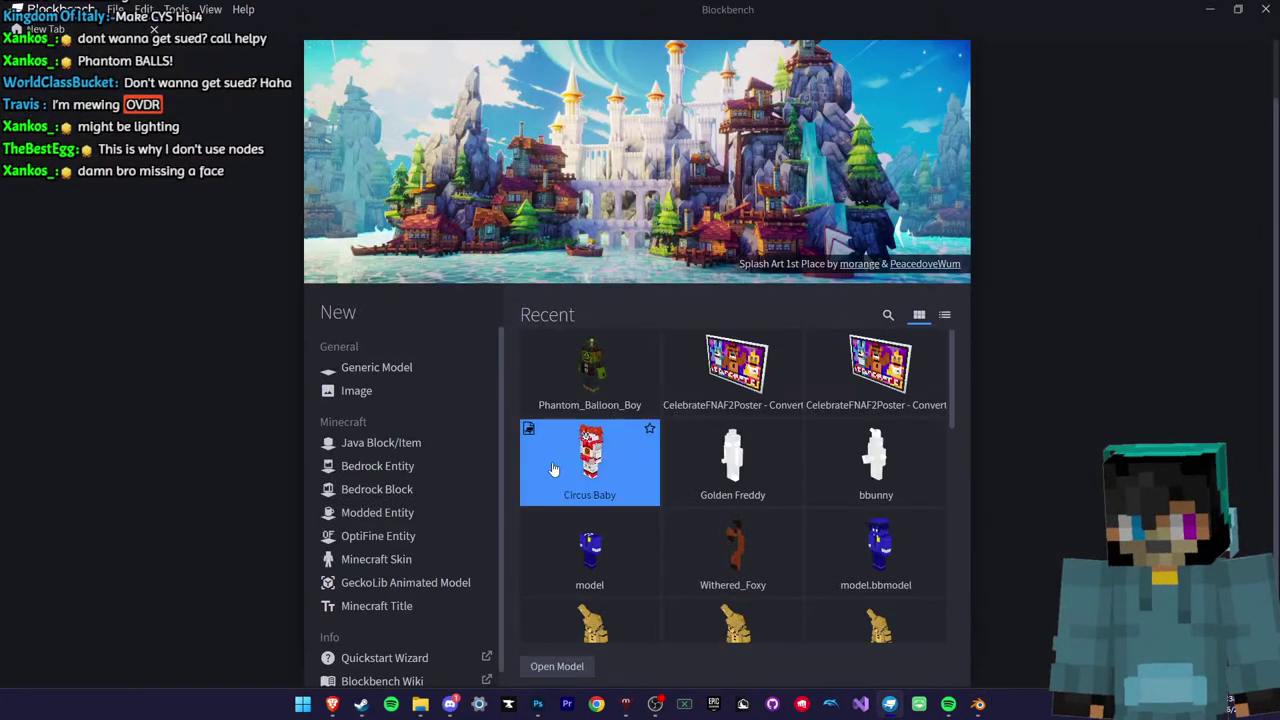
click(564, 400)
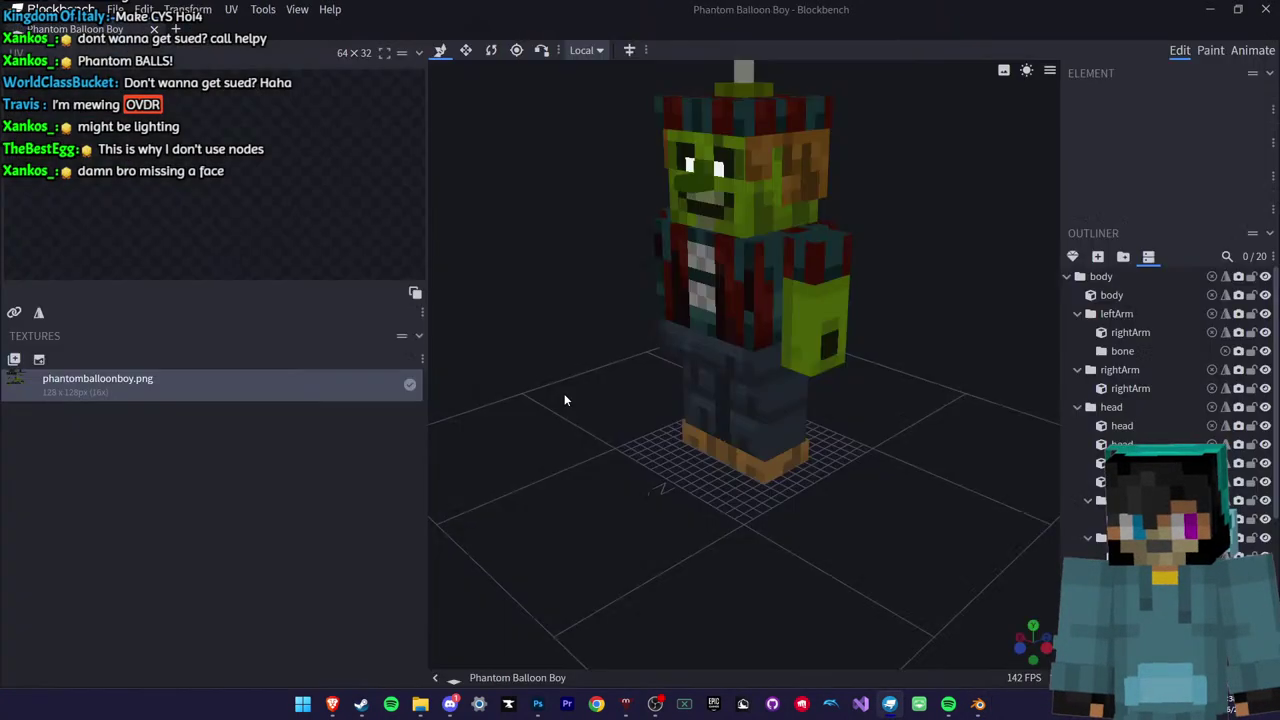
scroll(590, 405, down, 4)
drag(615, 410, 682, 408)
click(1252, 50)
click(1180, 50)
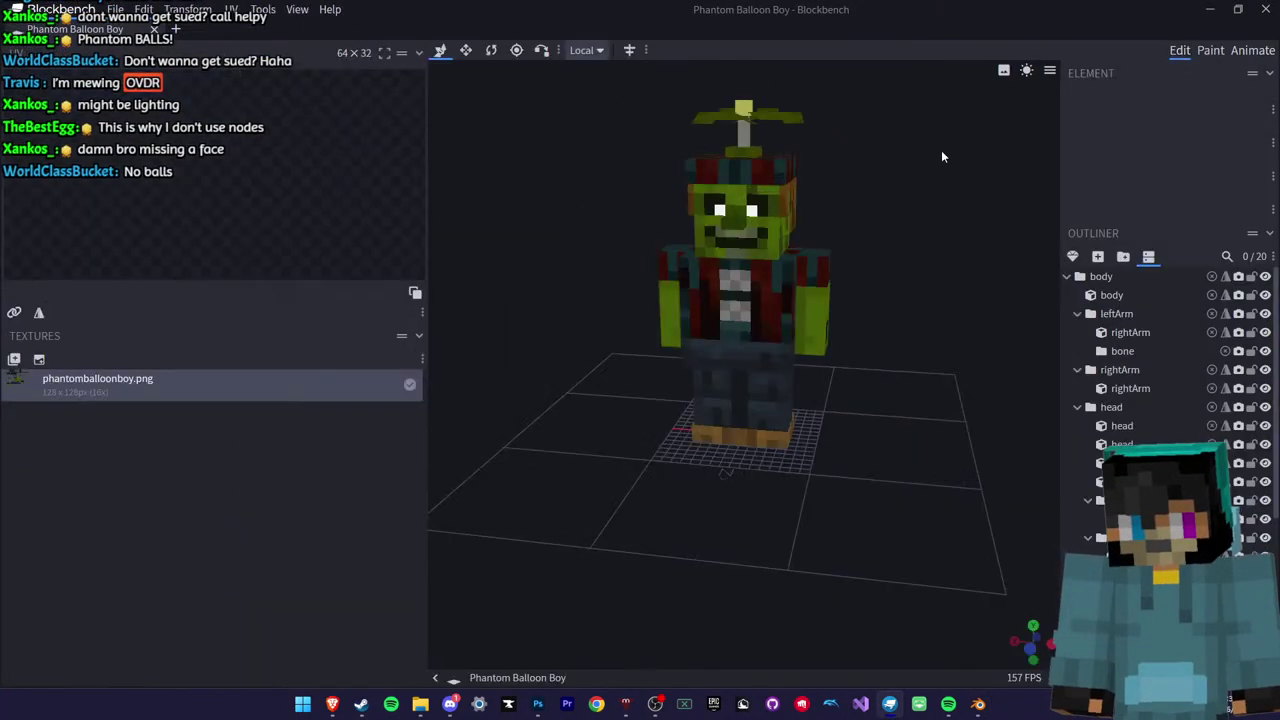
Pull the head cube forward out of the model to inspect the head area, and undo the move
drag(752, 243, 686, 238)
drag(774, 214, 622, 204)
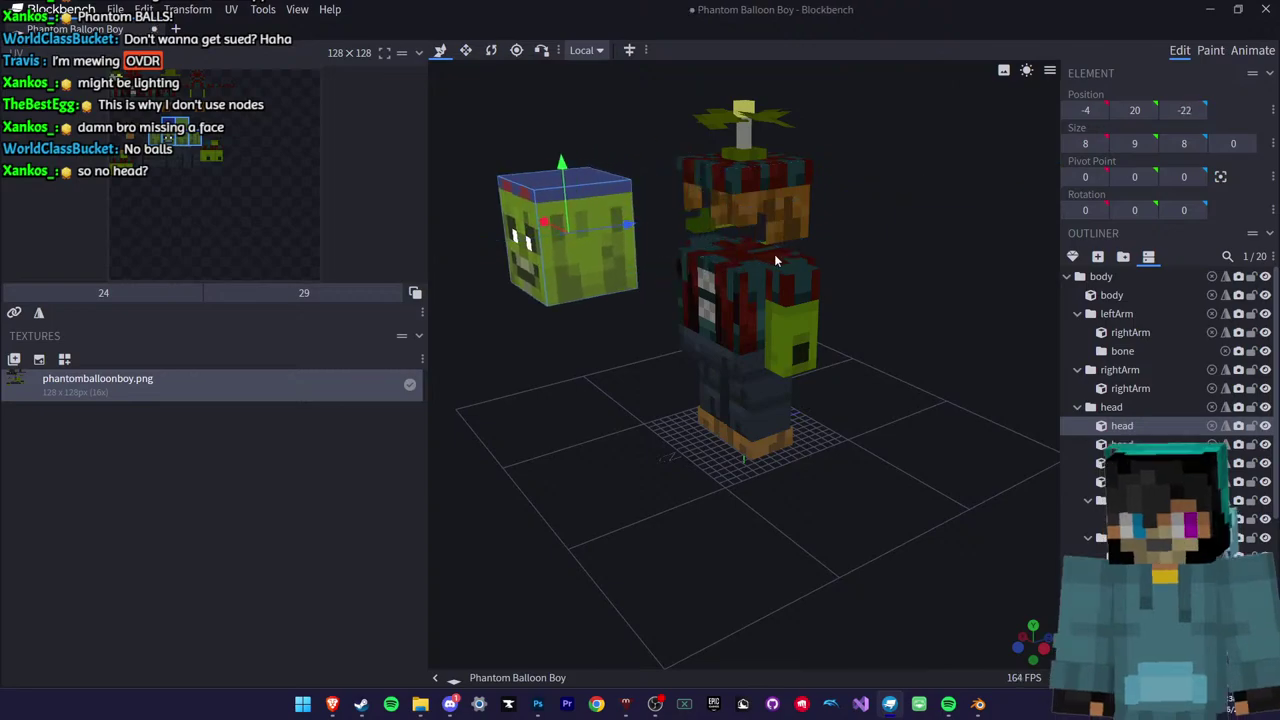
scroll(780, 252, up, 3)
scroll(924, 271, up, 3)
drag(923, 203, 902, 219)
scroll(928, 255, down, 4)
key(ctrl+z)
scroll(901, 224, up, 2)
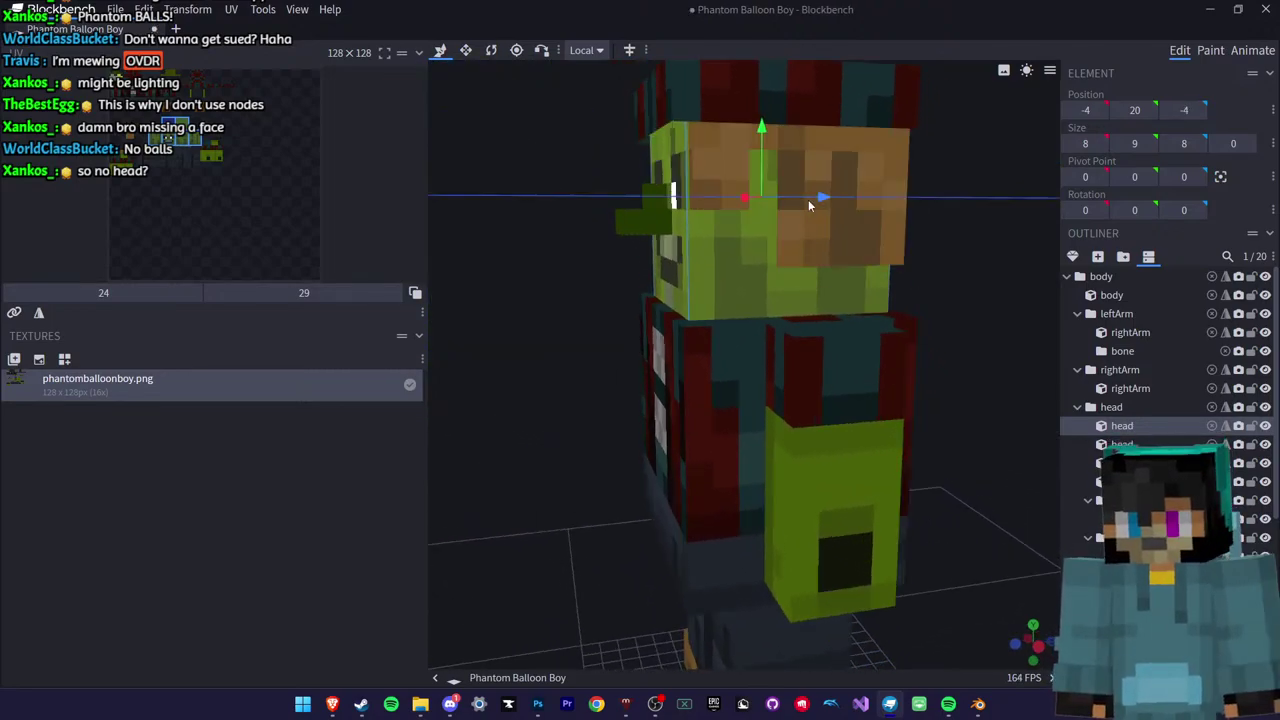
Nudge the head cube slightly along its Z axis and view the whole model from the front
ctrl+drag(822, 198, 816, 202)
scroll(1134, 404, down, 4)
click(960, 500)
scroll(897, 545, down, 8)
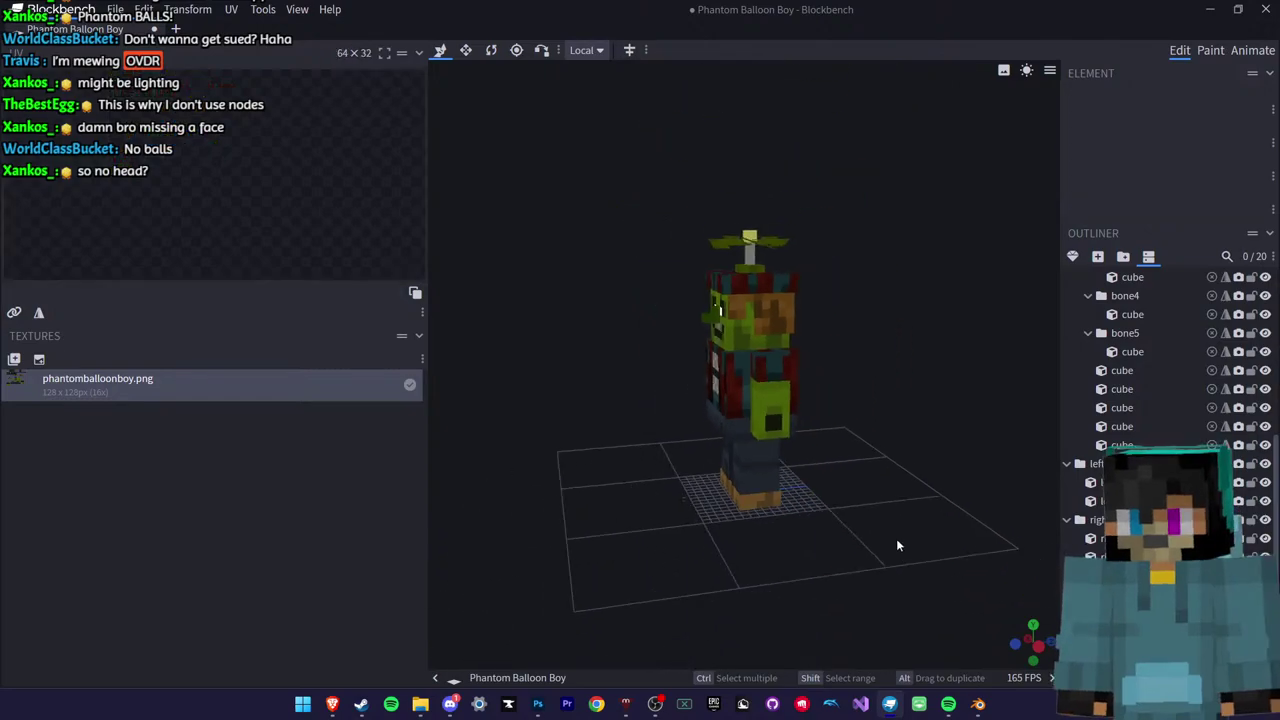
drag(896, 538, 998, 212)
Export the model in OBJ format, replacing the existing Phantom Balloon Boy.obj
click(1253, 50)
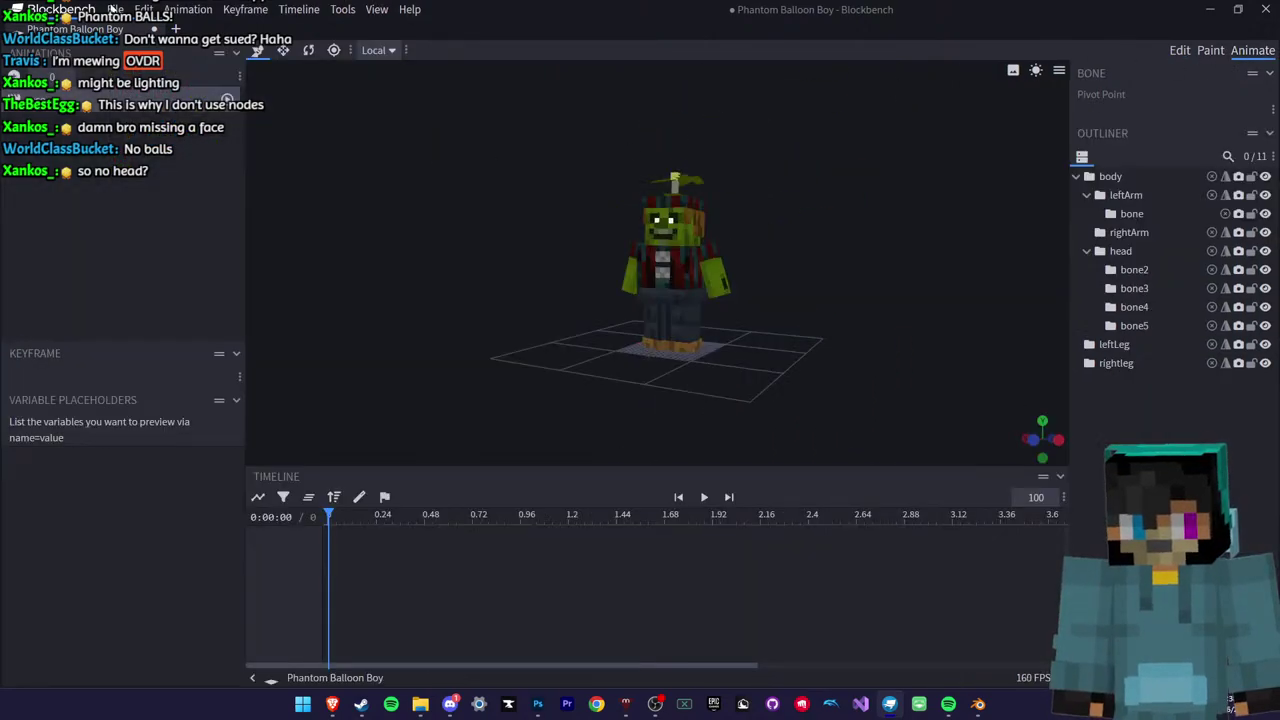
click(115, 9)
mouse_move(264, 260)
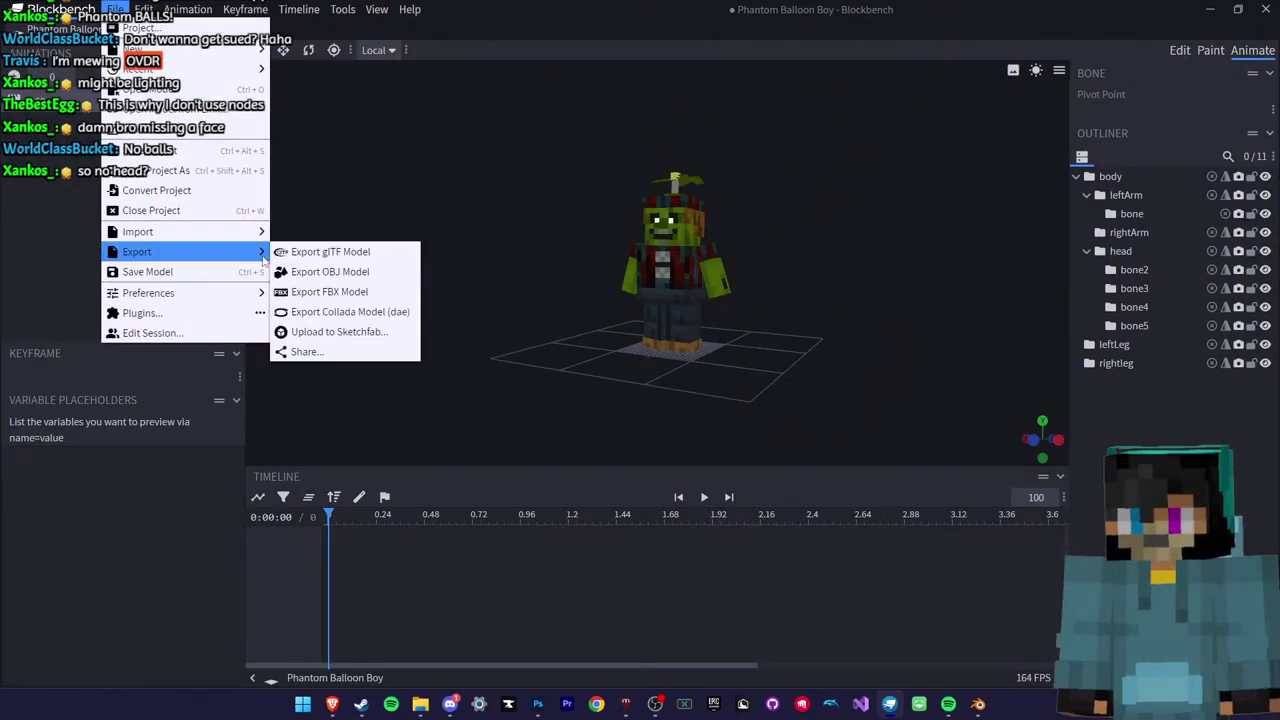
click(400, 272)
click(942, 651)
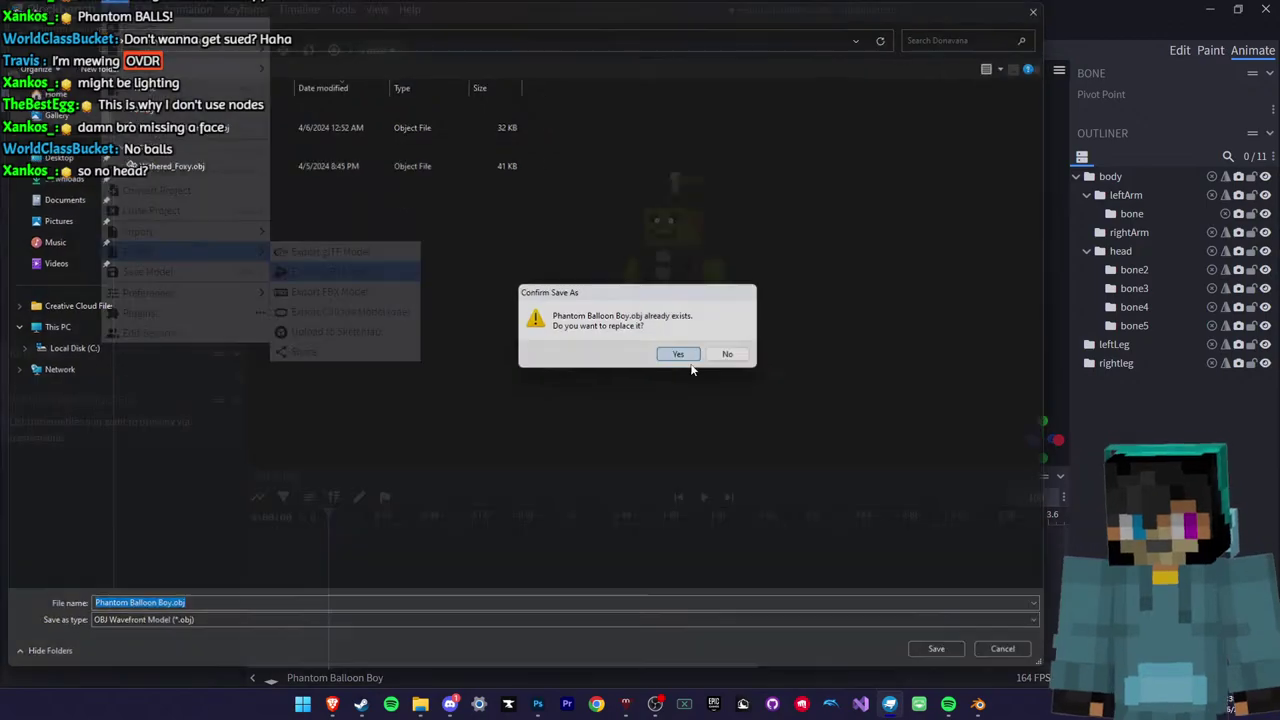
click(677, 354)
Switch to Blender and open the Shading workspace with the whole old Phantom Balloon Boy in view
key(alt+Tab)
scroll(795, 389, down, 6)
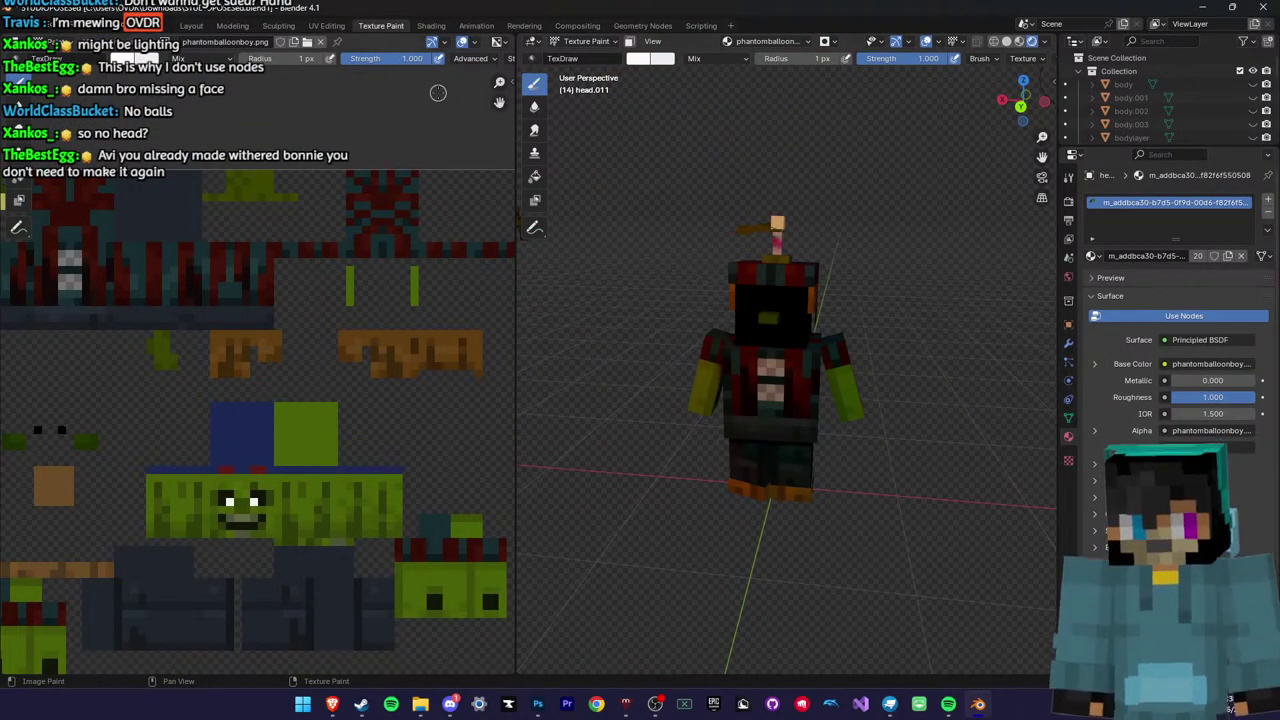
click(435, 28)
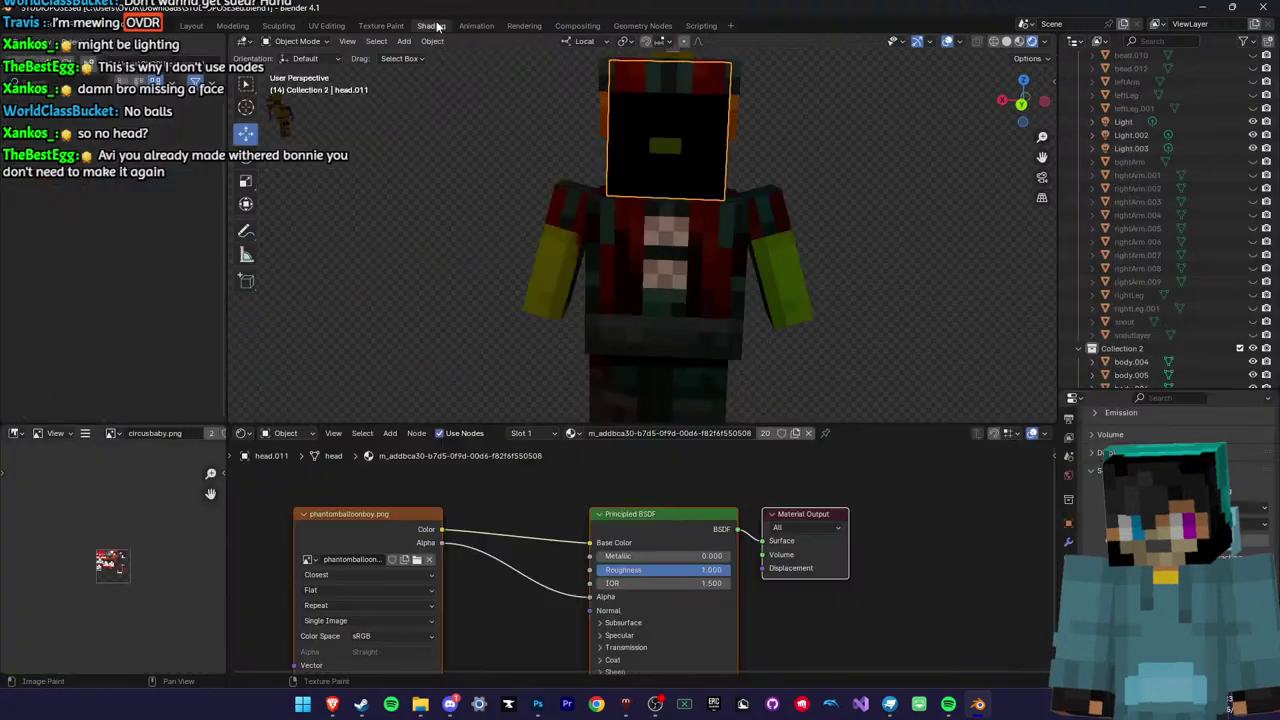
scroll(672, 192, down, 8)
middle_drag(672, 192, 591, 220)
key(g)
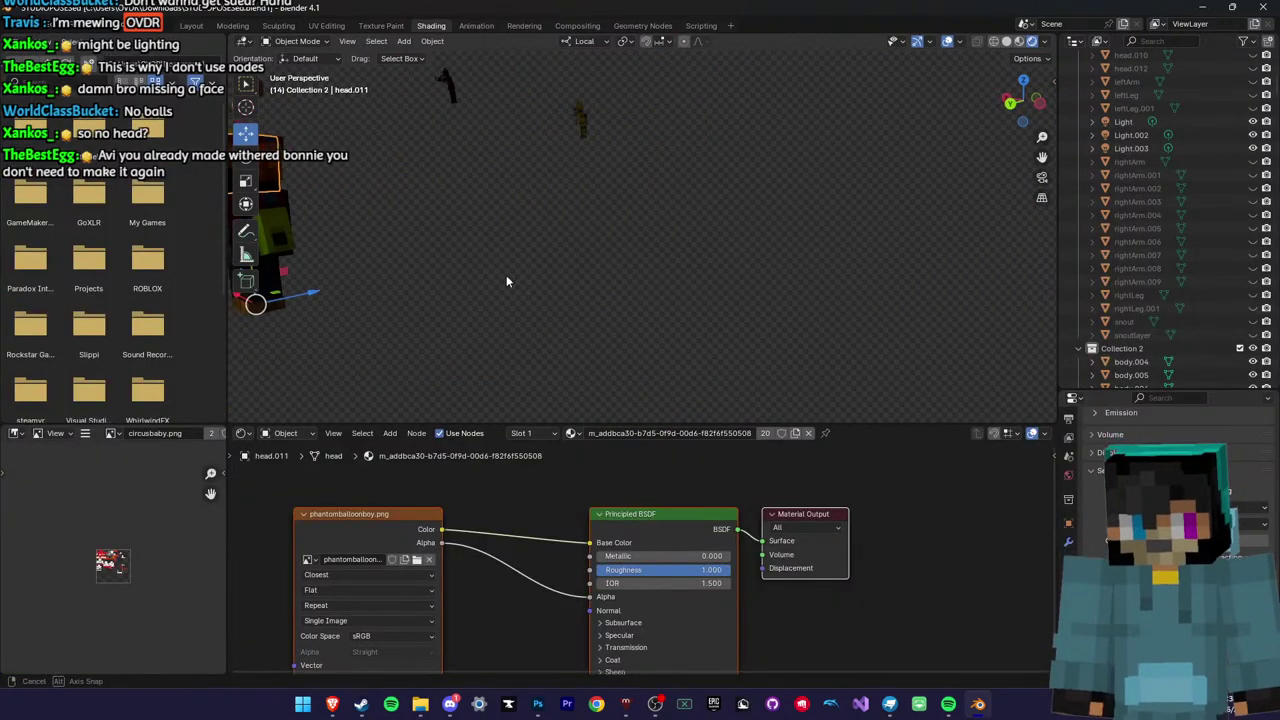
drag(1042, 157, 533, 199)
scroll(430, 170, down, 8)
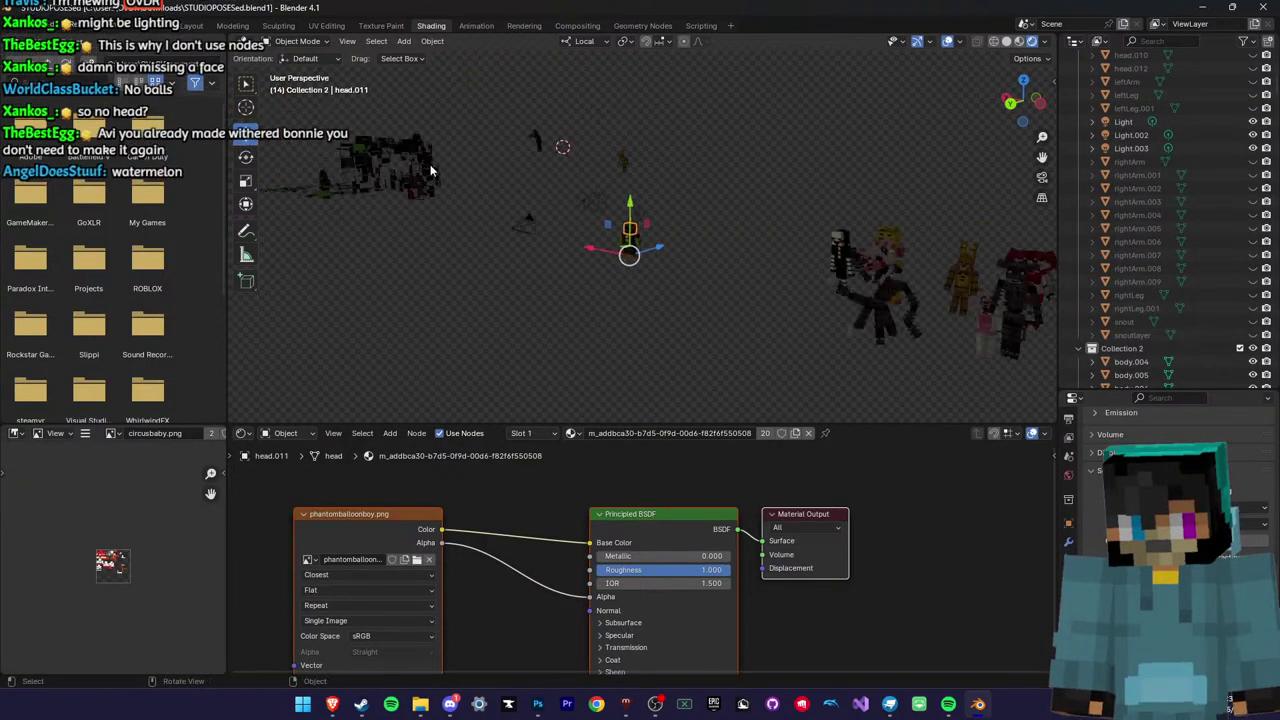
scroll(510, 250, up, 7)
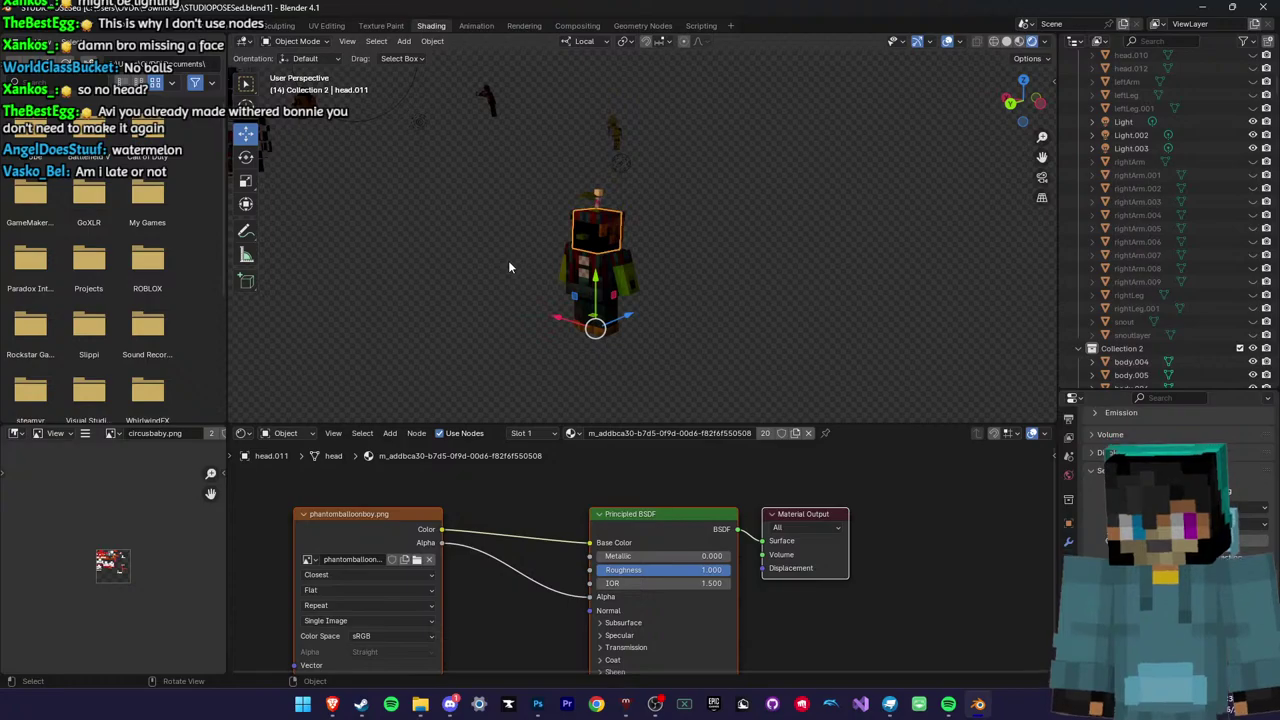
Select all parts of the old Phantom Balloon Boy model and delete them
drag(655, 342, 576, 212)
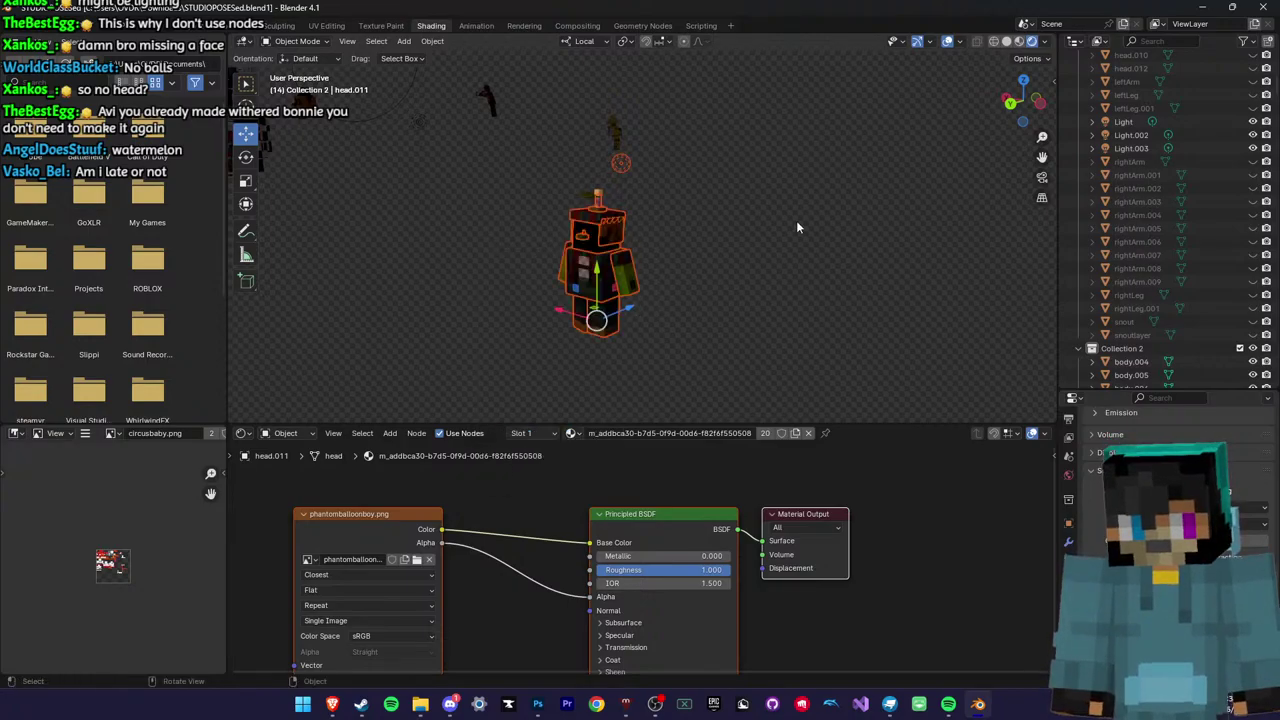
drag(700, 362, 499, 188)
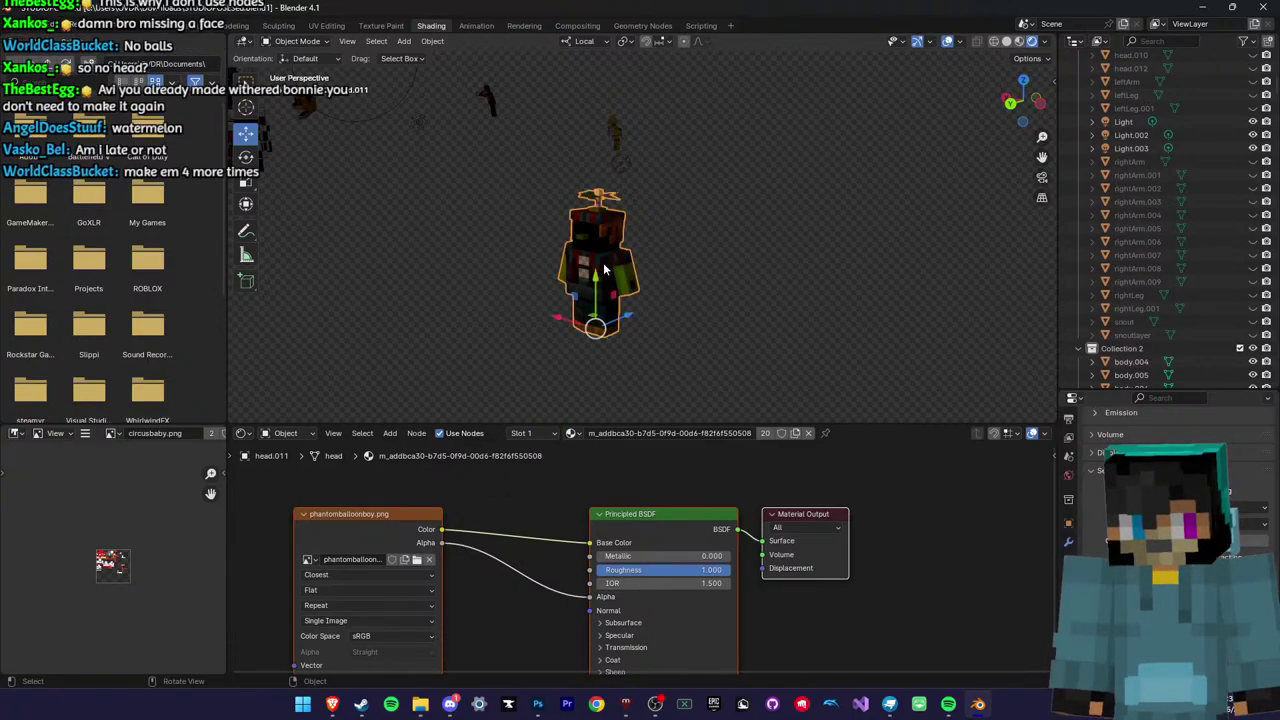
right_click(603, 262)
click(573, 511)
middle_drag(592, 362, 608, 356)
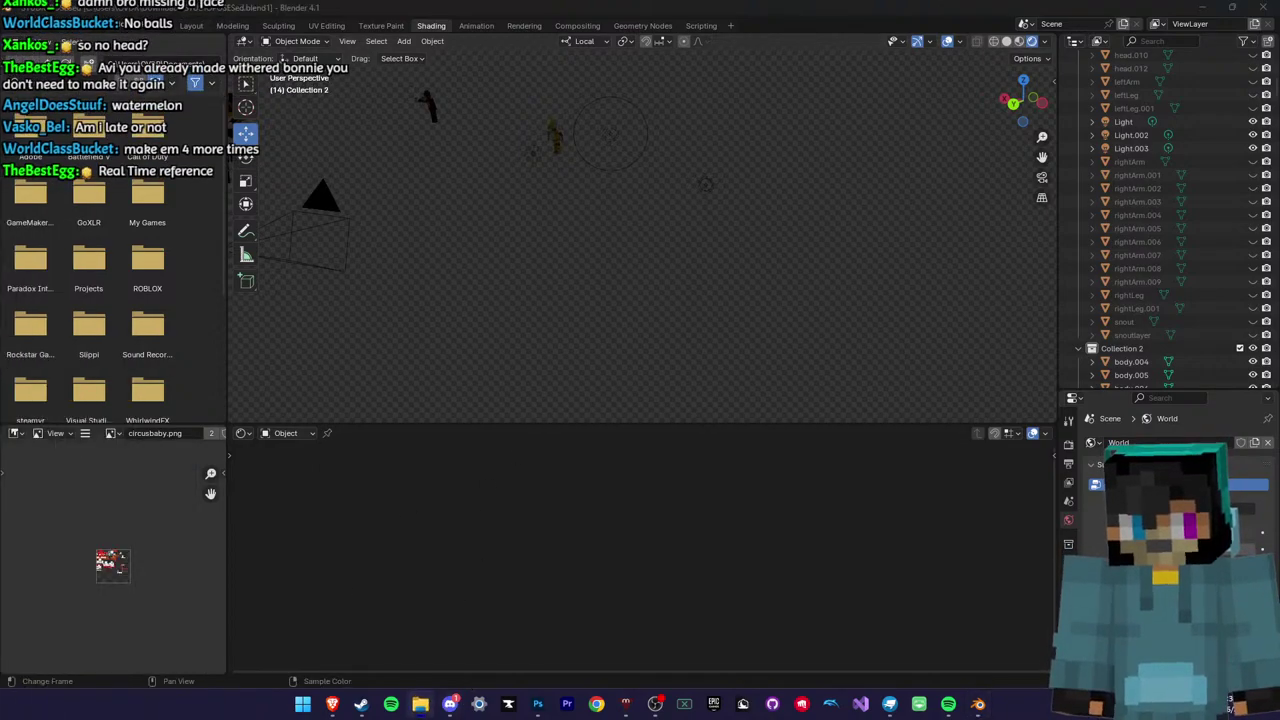
Import Phantom Balloon Boy.obj from the Donavana folder with Split By Object enabled and a scale of 1.000
drag(499, 266, 486, 490)
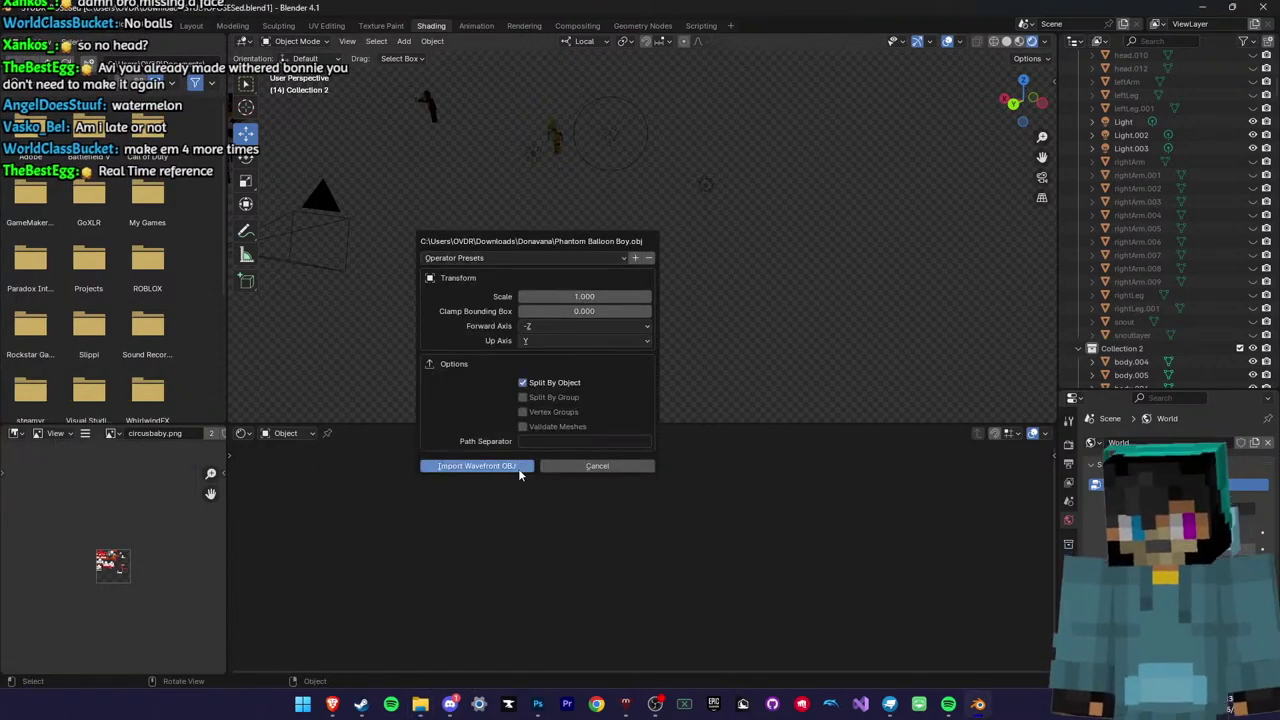
click(500, 466)
scroll(657, 340, up, 5)
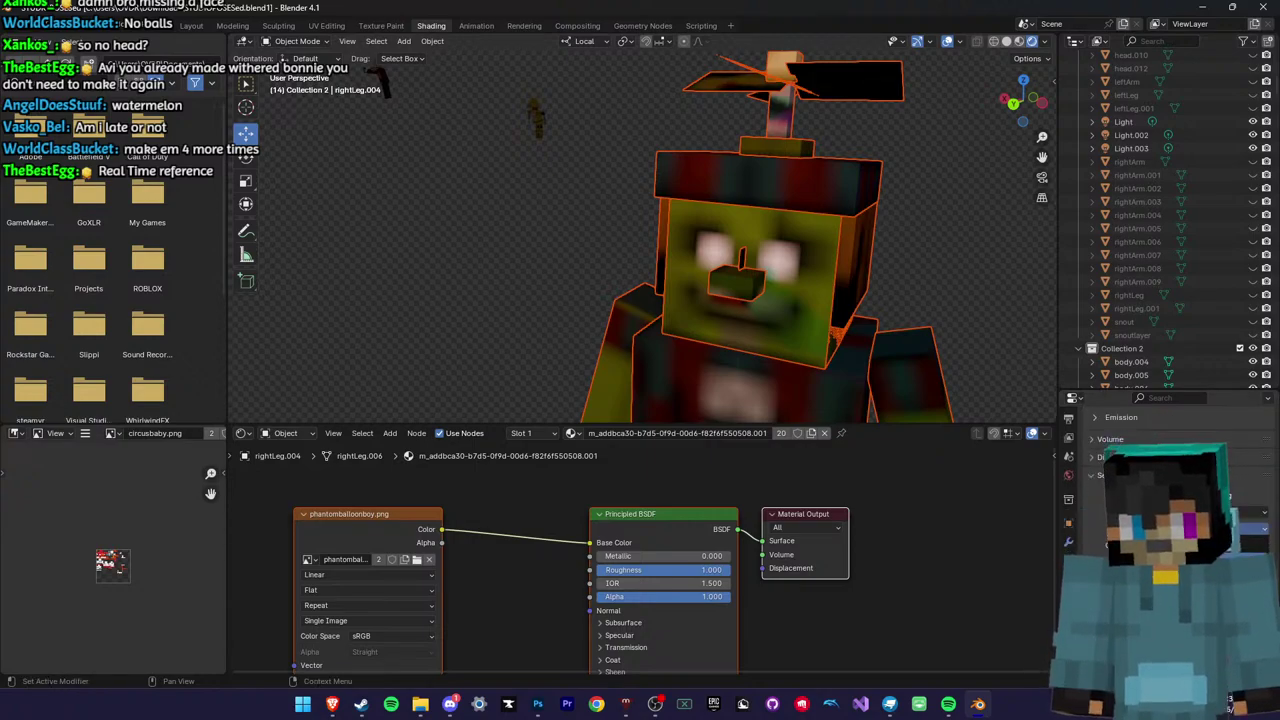
Connect the phantomballoonboy.png Alpha output to the Principled BSDF Alpha, set interpolation to Closest, and show the camera view
drag(442, 542, 590, 596)
click(368, 574)
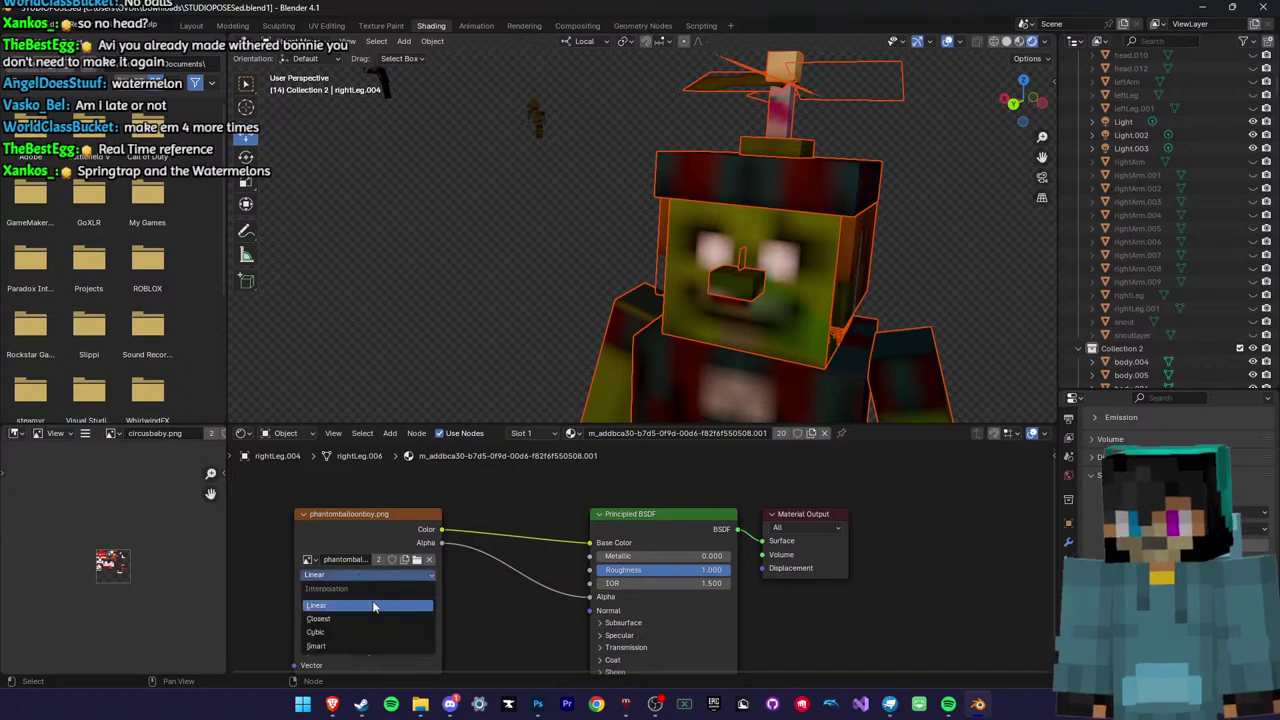
click(360, 597)
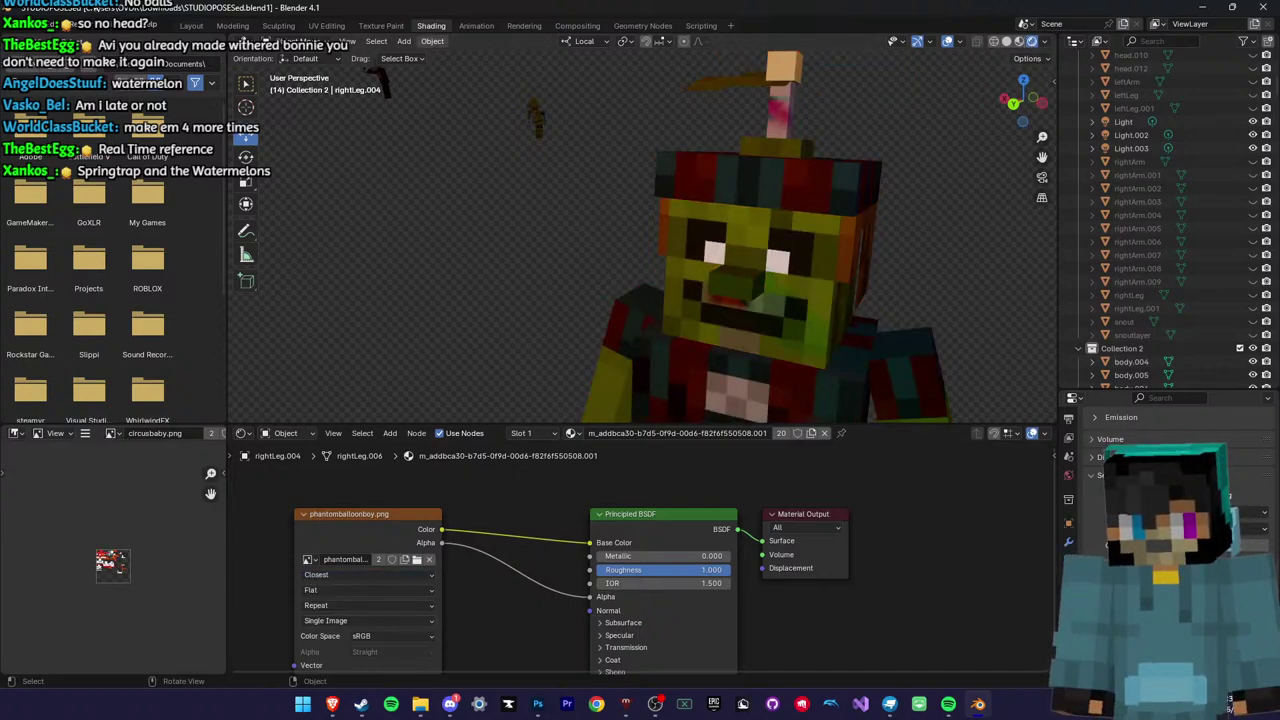
scroll(747, 208, down, 8)
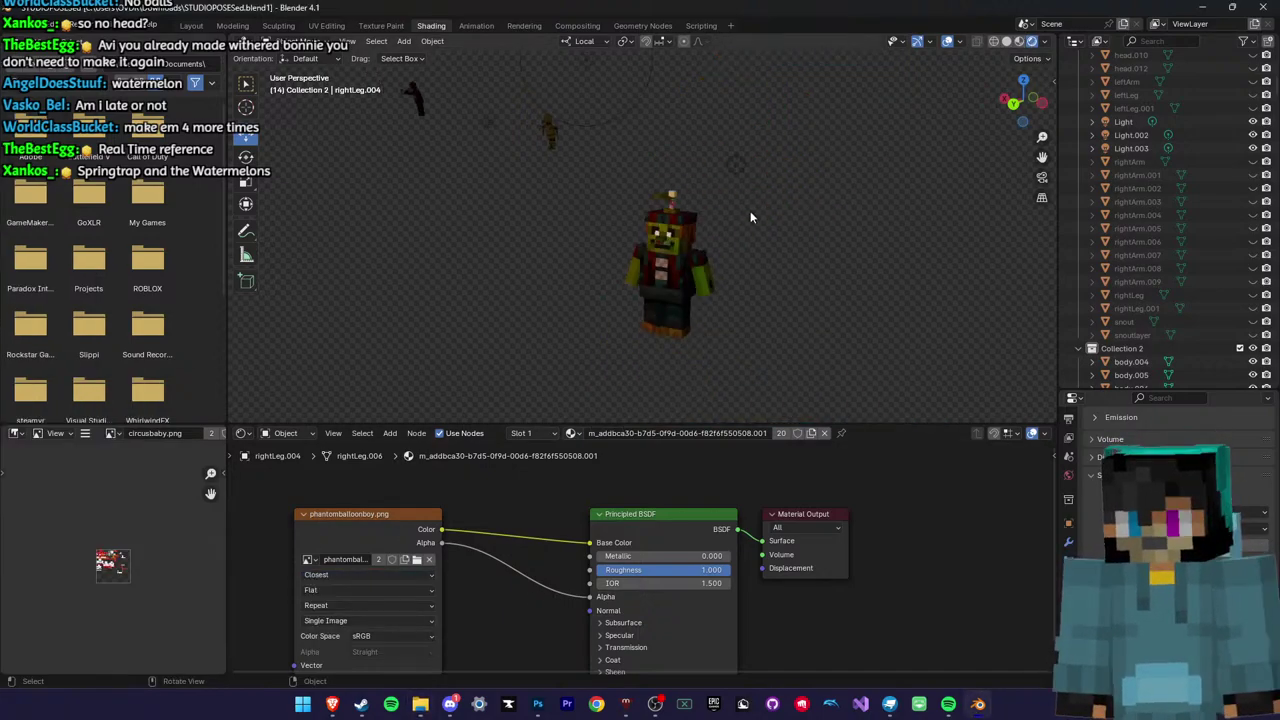
key(KP_0)
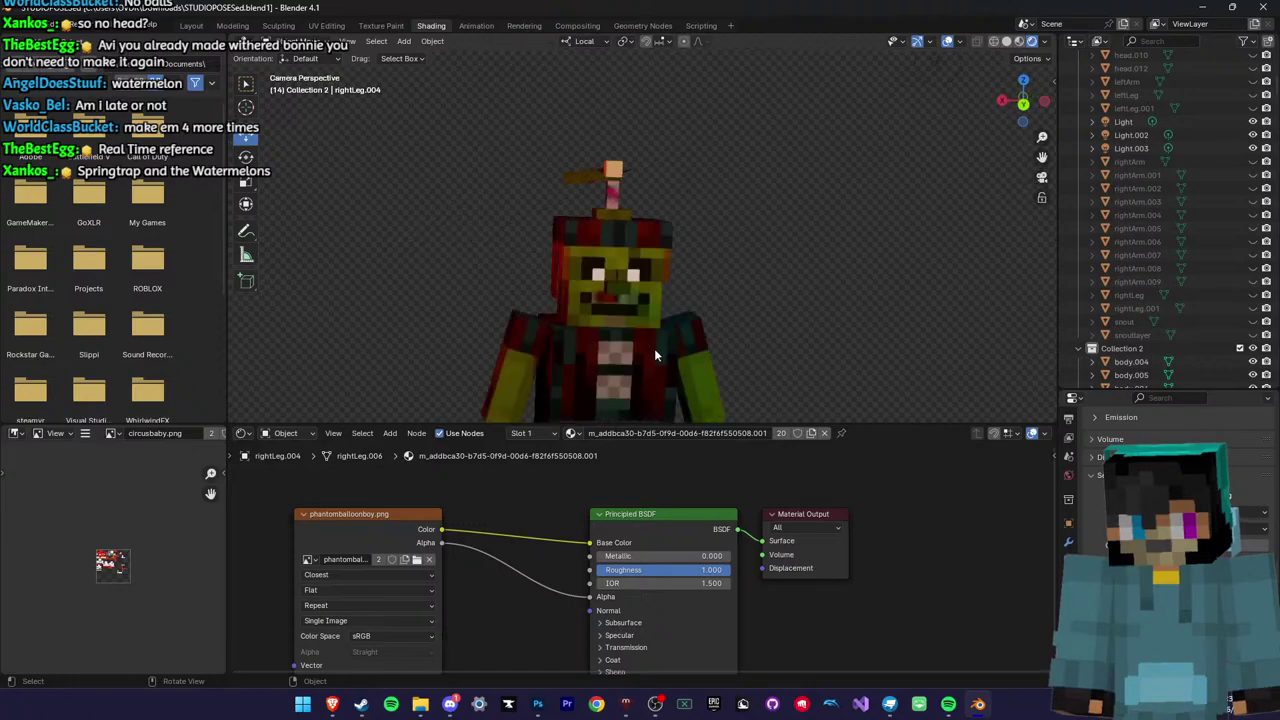
drag(1042, 157, 1038, 27)
scroll(685, 218, up, 1)
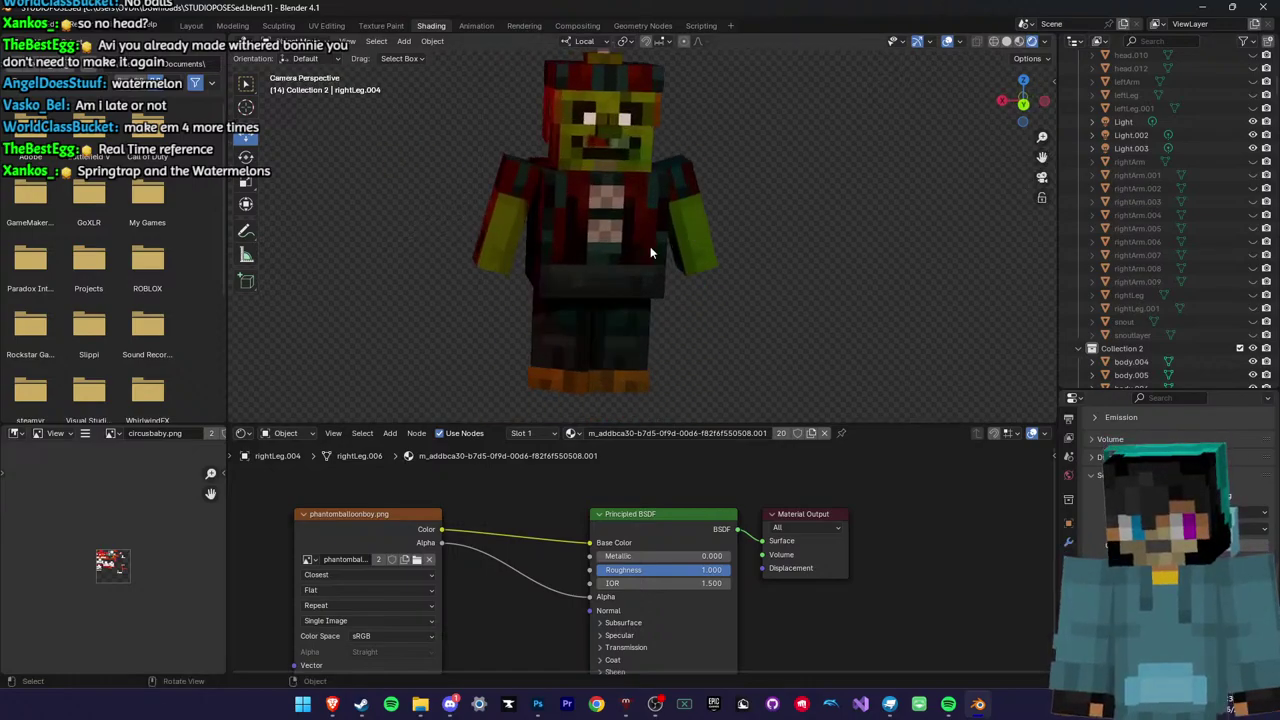
Select all the imported Phantom Balloon Boy parts with the body as active object and join them into one mesh
click(646, 247)
middle_drag(644, 248, 503, 304)
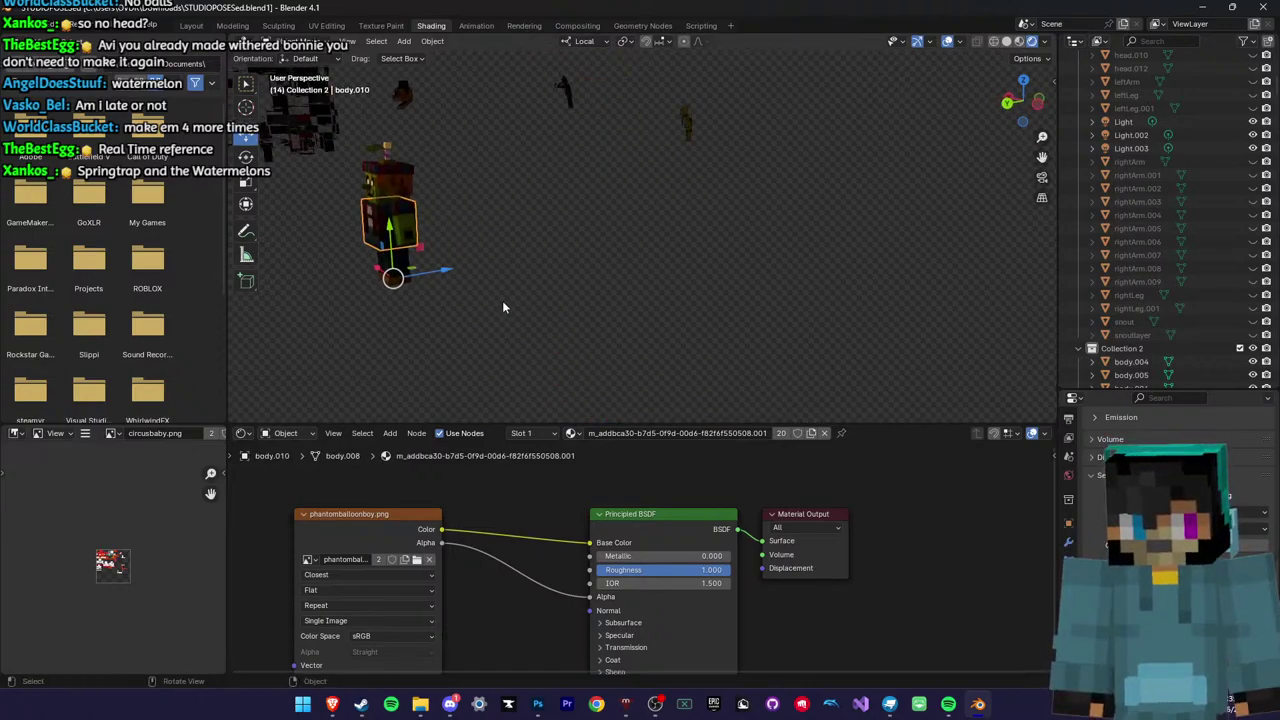
drag(510, 315, 359, 136)
scroll(440, 200, down, 2)
middle_drag(468, 207, 537, 222)
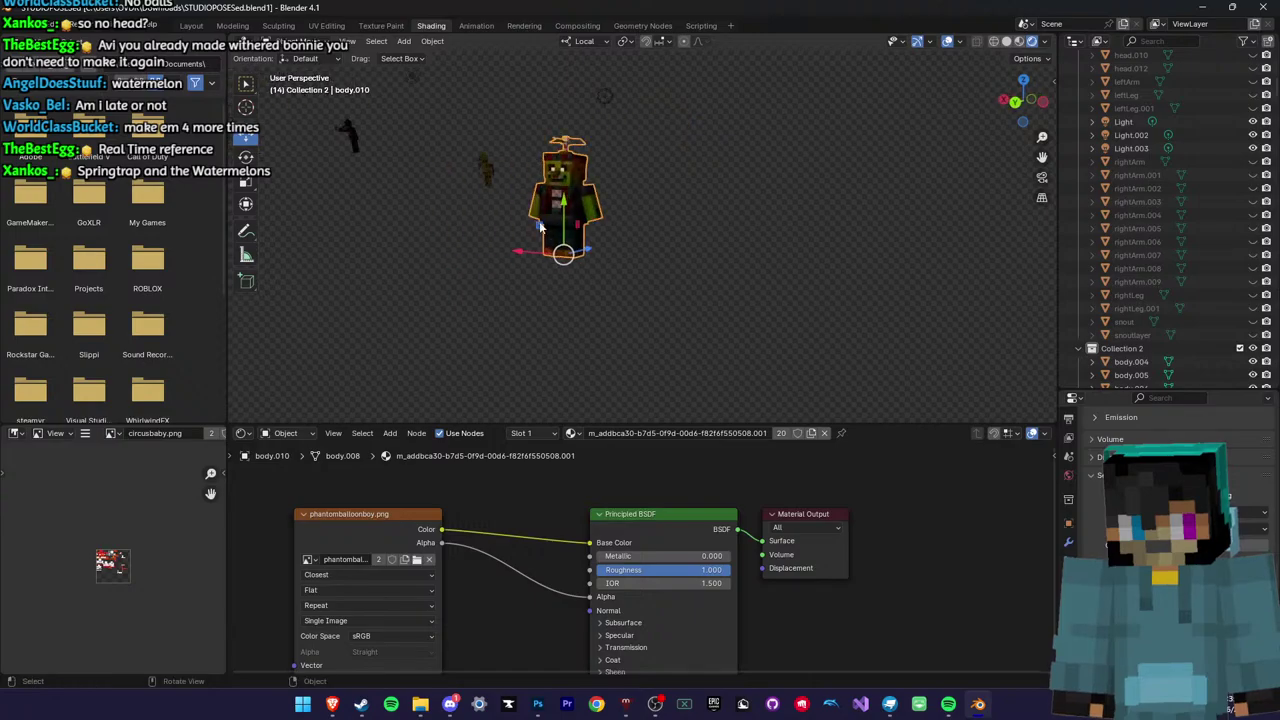
drag(626, 298, 520, 132)
key(ctrl+j)
click(699, 254)
middle_drag(699, 254, 733, 262)
click(733, 263)
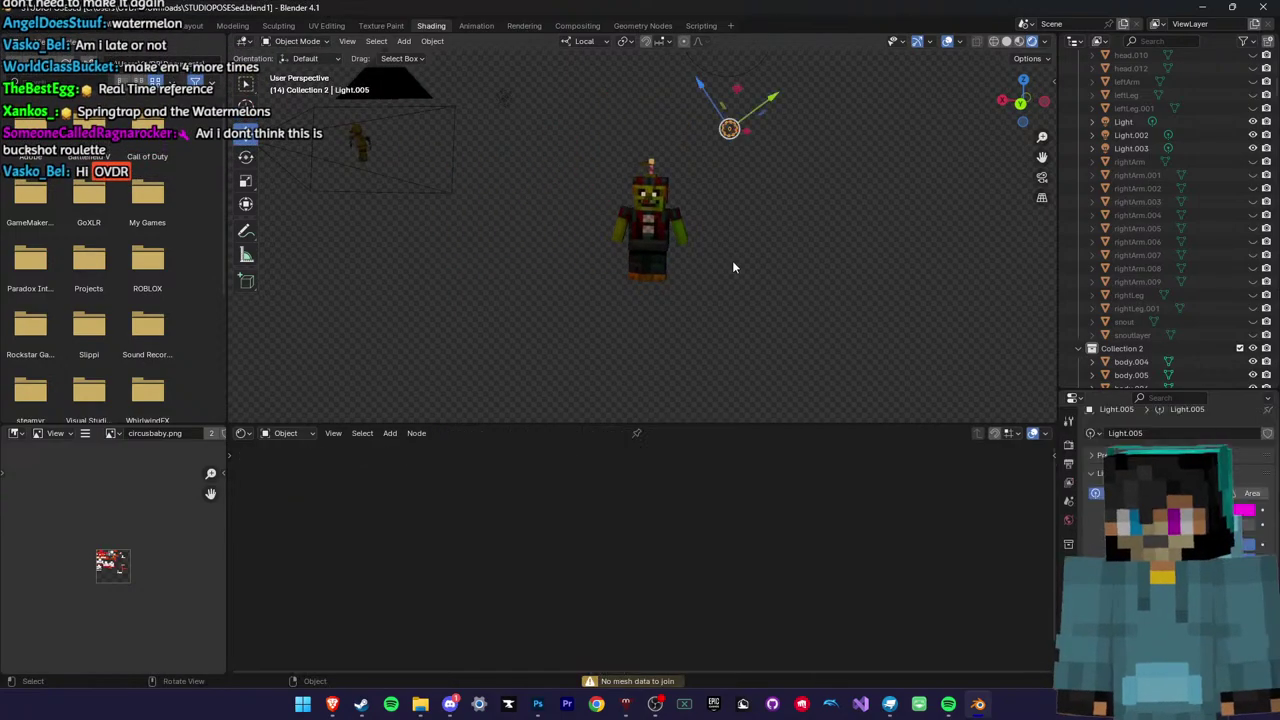
Rotate the joined Phantom Balloon Boy slightly in the camera view so it faces the camera, and check its face up close
click(1041, 180)
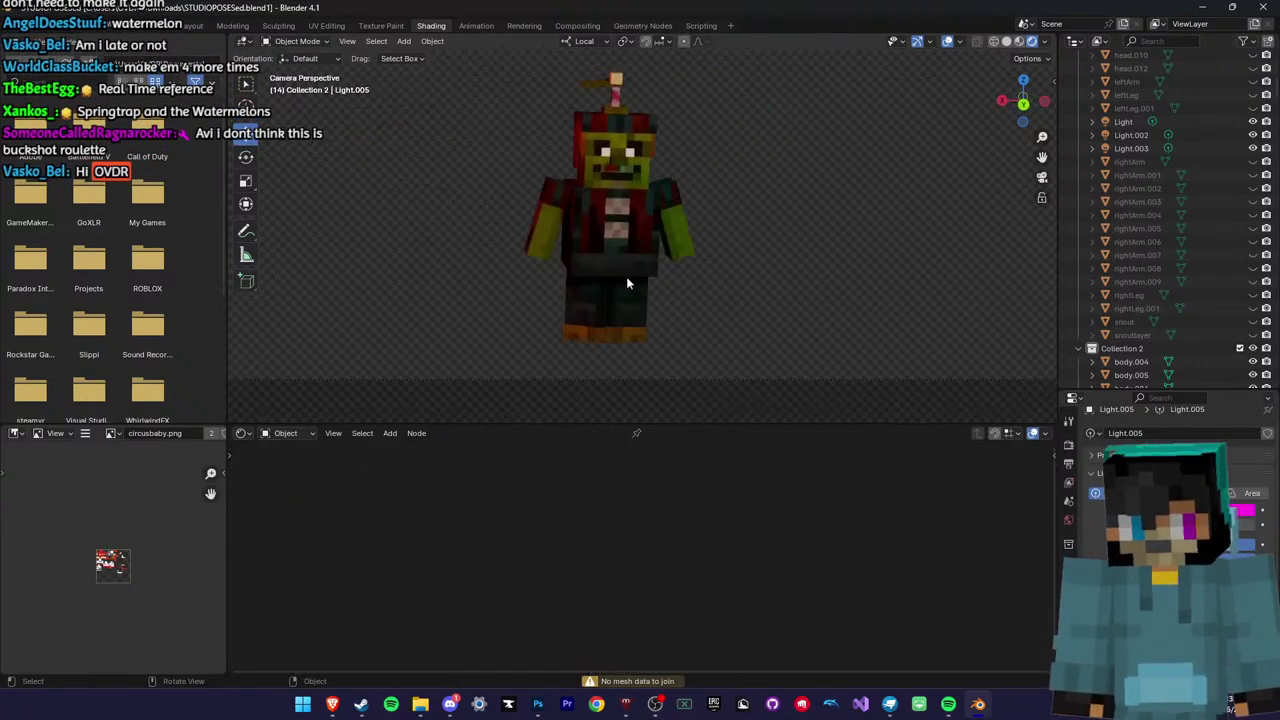
click(589, 242)
click(246, 157)
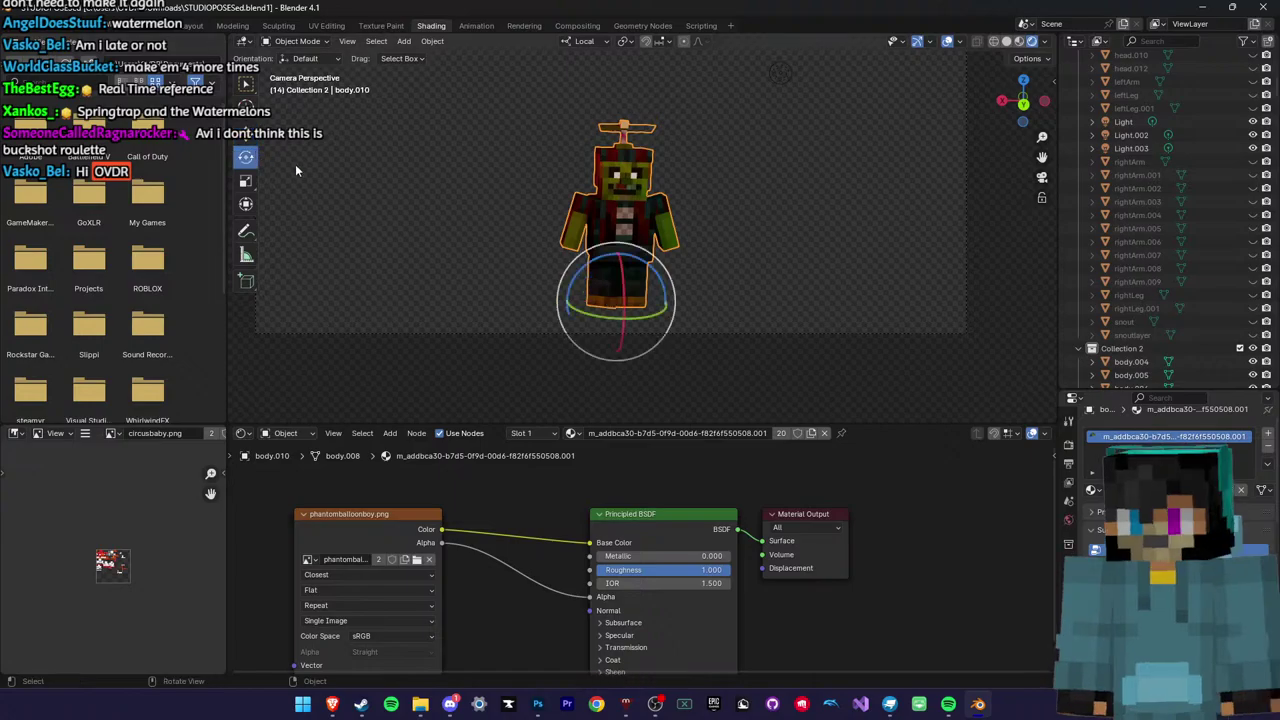
drag(604, 266, 603, 268)
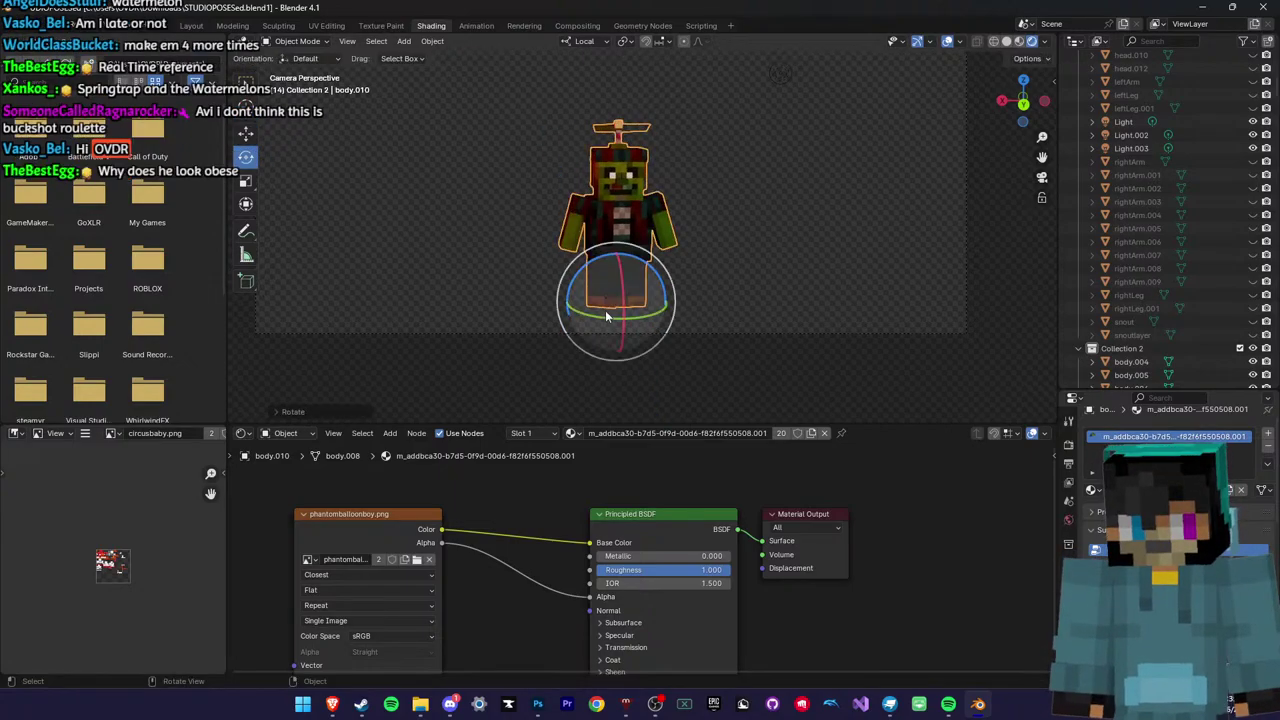
drag(606, 316, 620, 316)
click(784, 191)
scroll(784, 191, up, 7)
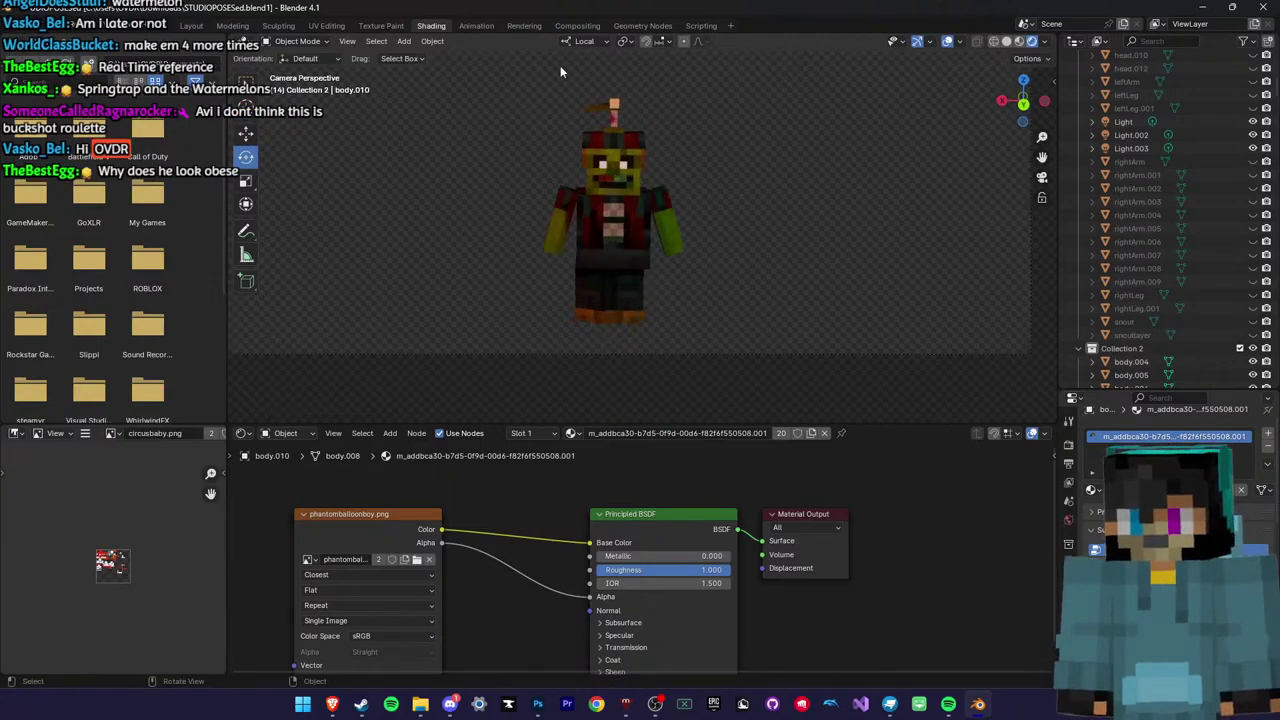
drag(1034, 155, 1105, 315)
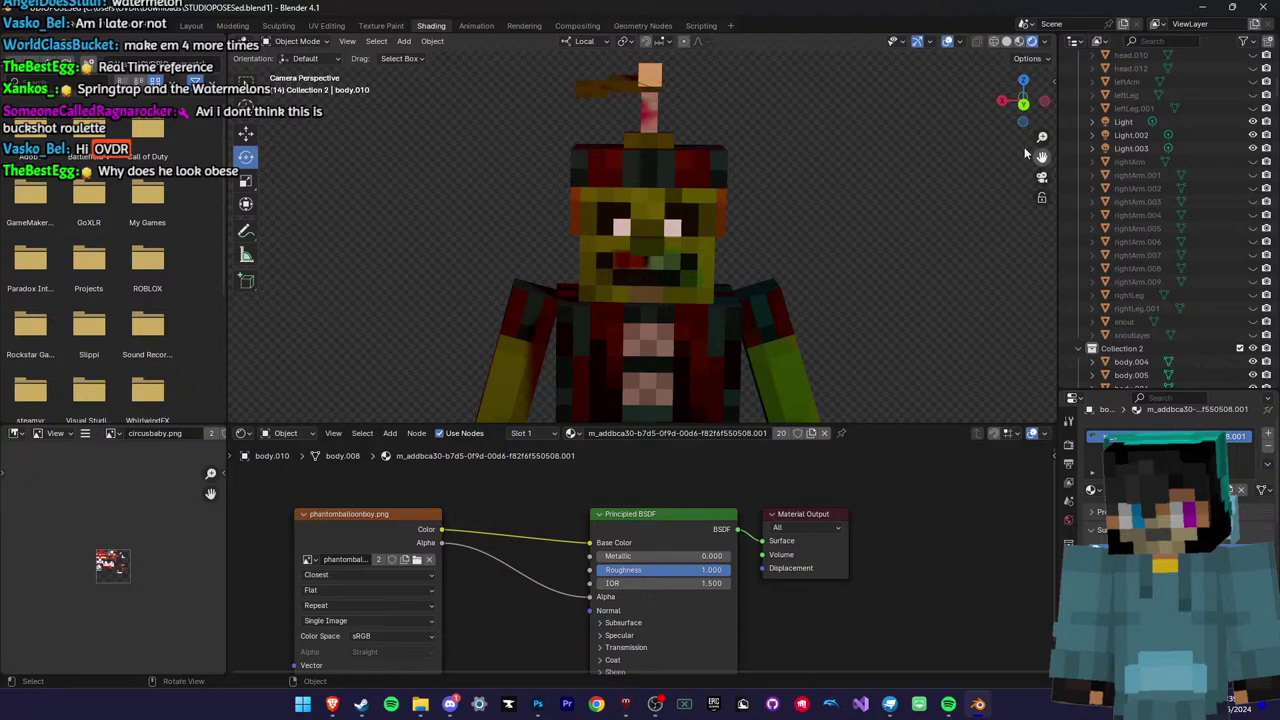
scroll(1024, 147, up, 3)
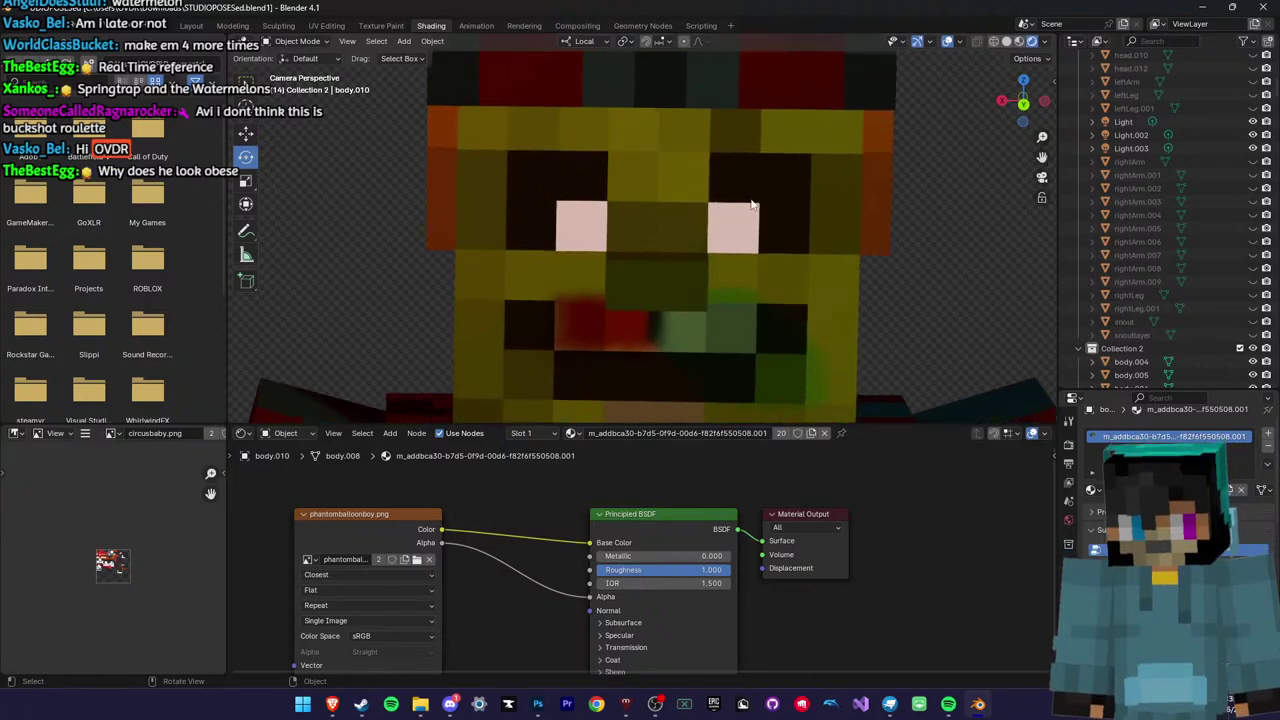
scroll(732, 257, down, 7)
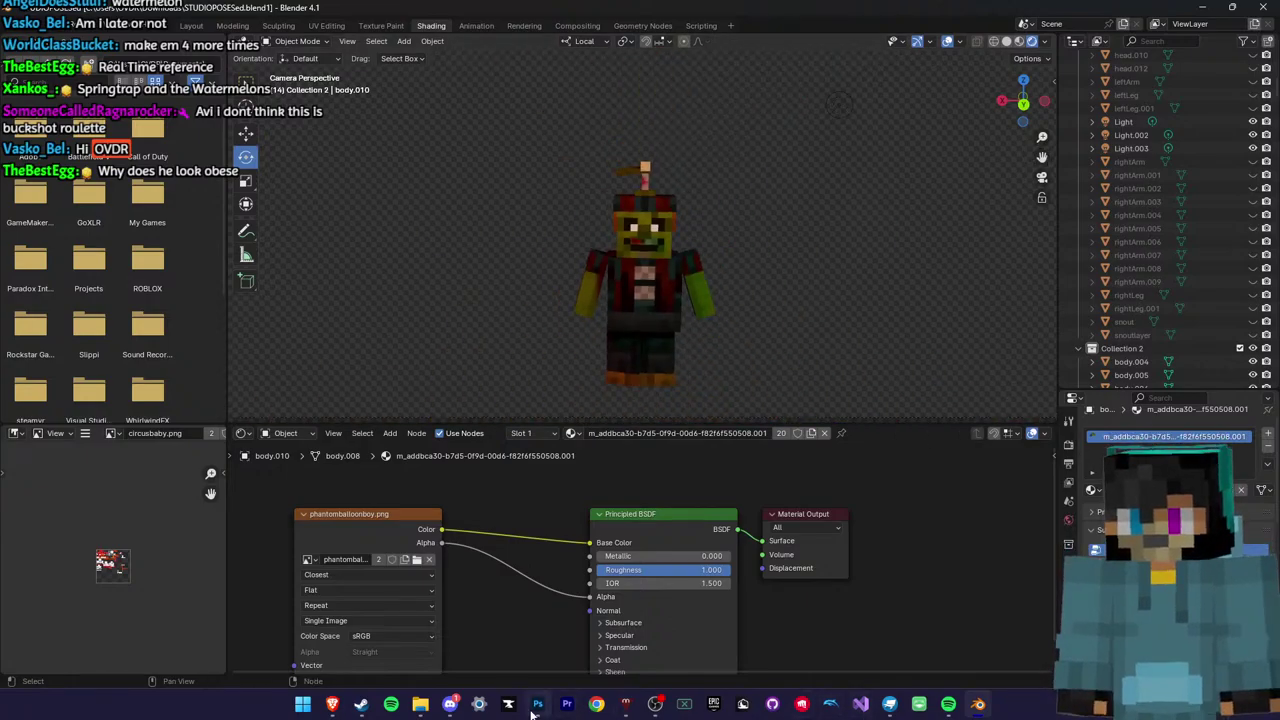
Switch to Photoshop and examine the finished character portraits on the Management Wanted poster, then return to Blender
click(537, 704)
scroll(534, 663, up, 3)
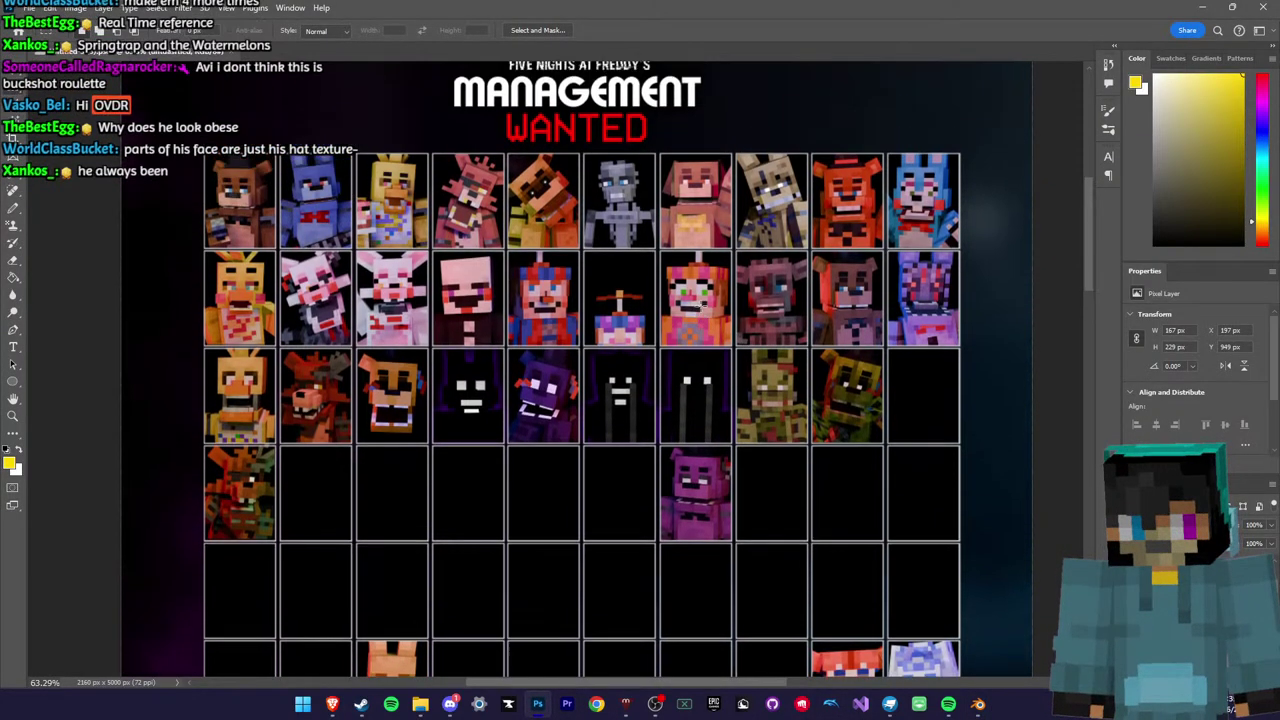
middle_drag(702, 304, 723, 326)
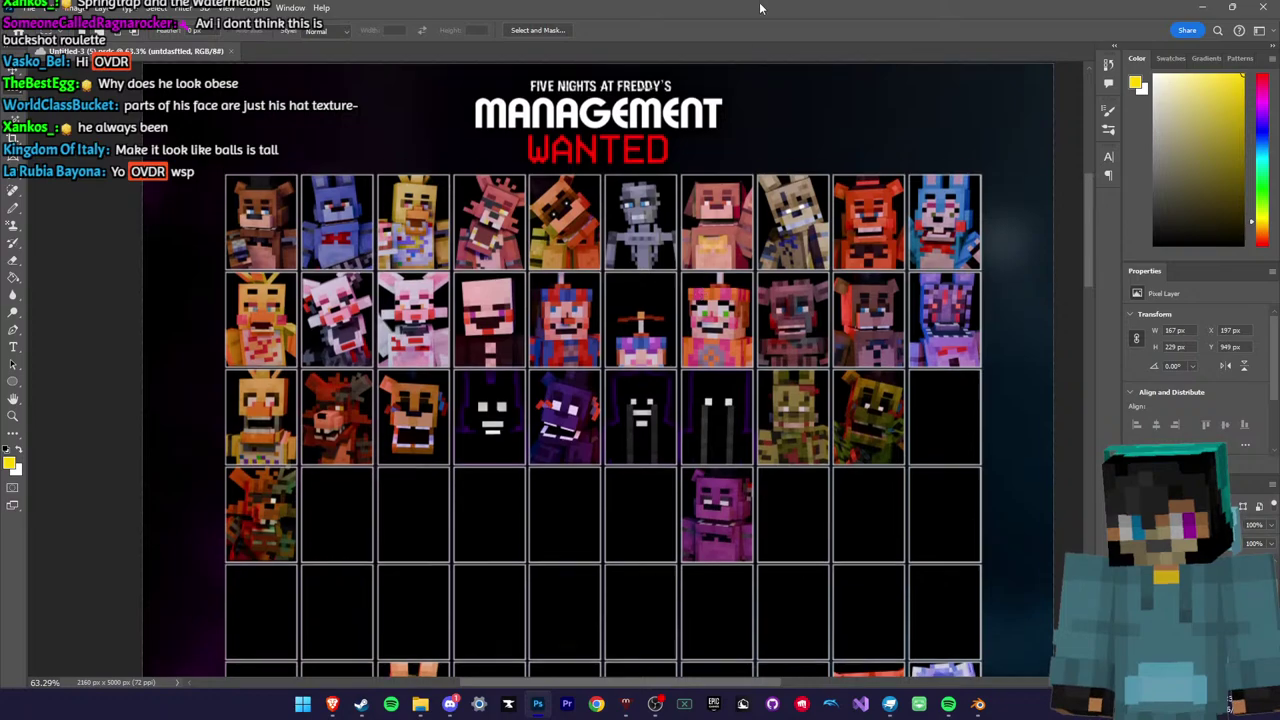
mouse_move(760, 8)
mouse_down()
mouse_move(680, 611)
mouse_move(780, 0)
mouse_up()
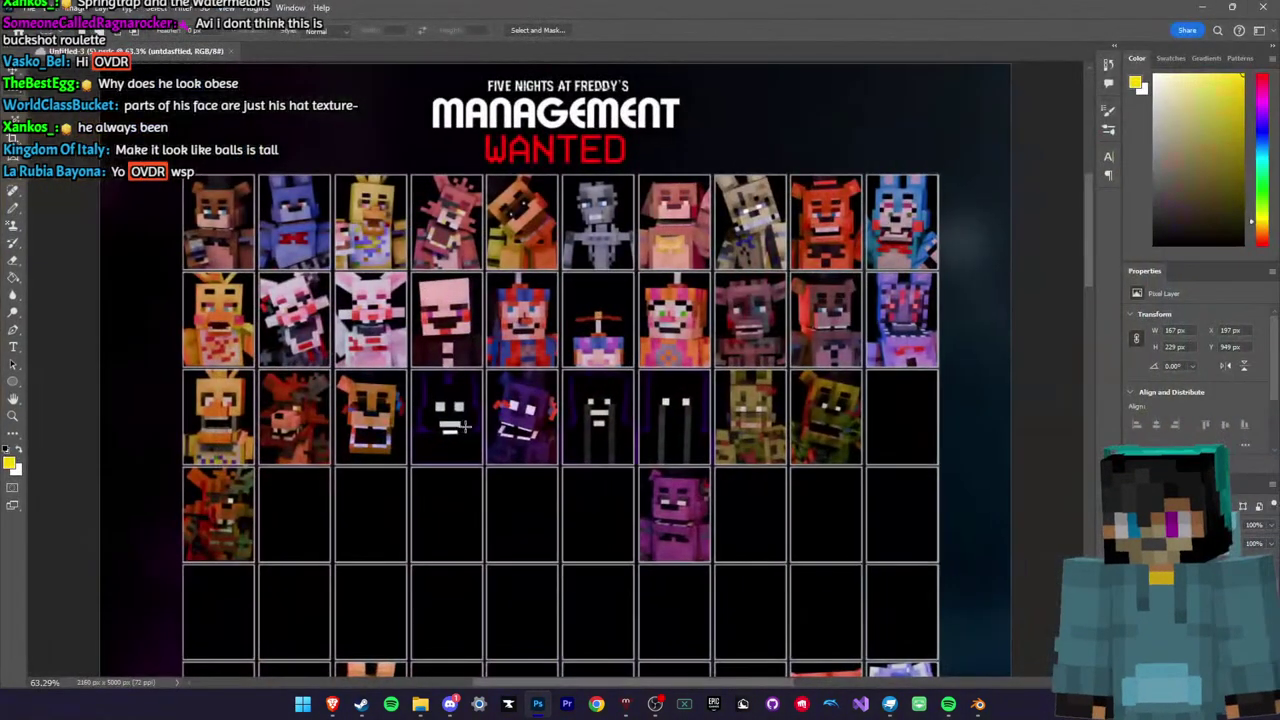
alt+scroll(462, 427, up, 3)
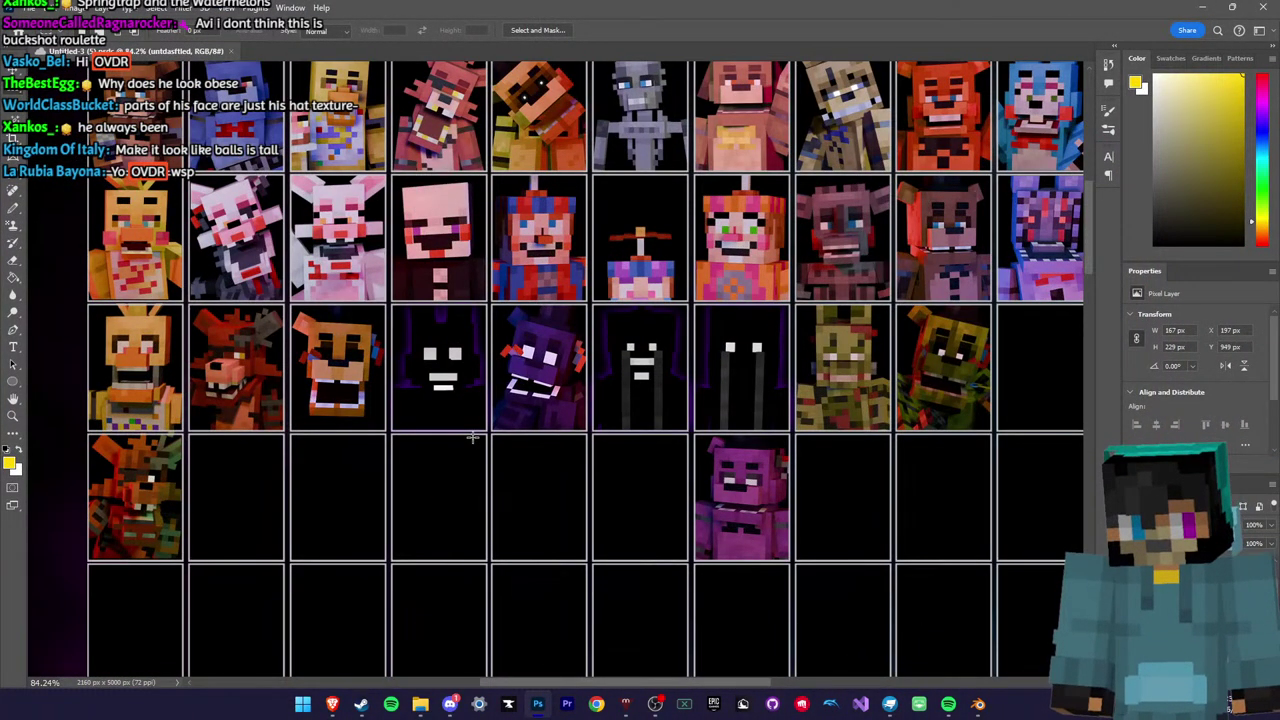
alt+scroll(472, 437, down, 3)
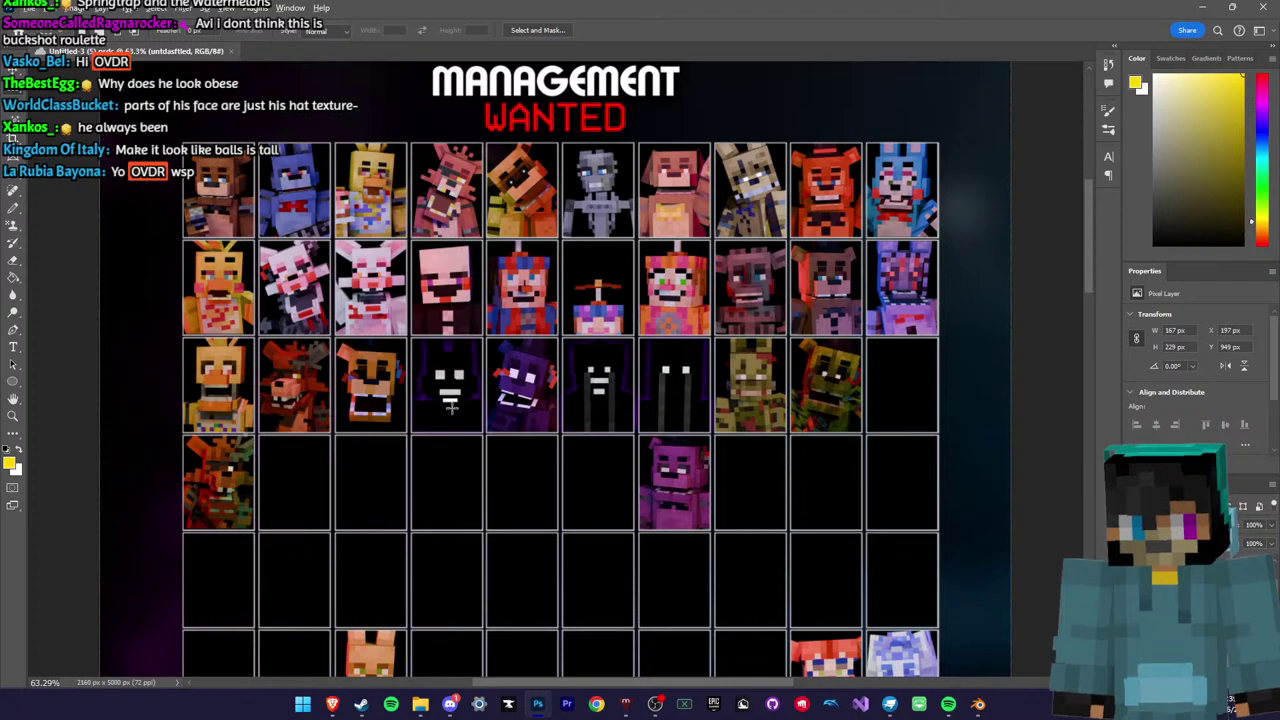
alt+scroll(462, 405, up, 2)
alt+scroll(655, 245, up, 2)
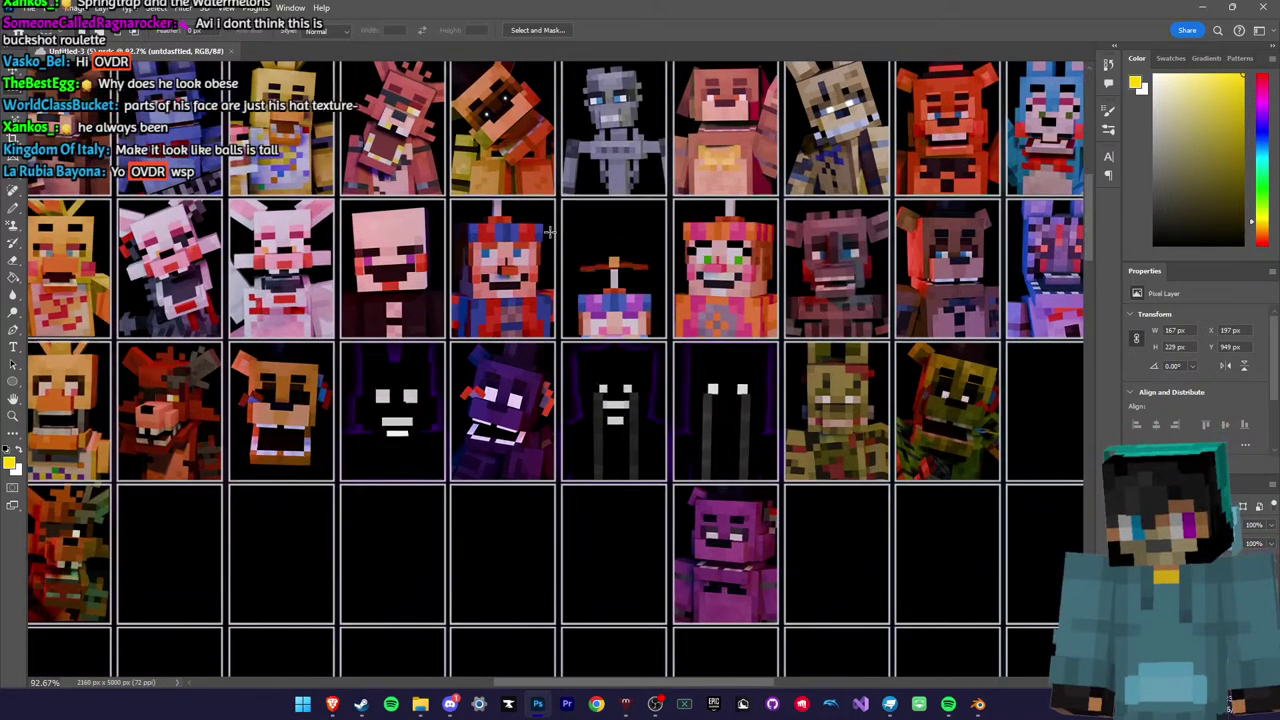
drag(474, 218, 765, 355)
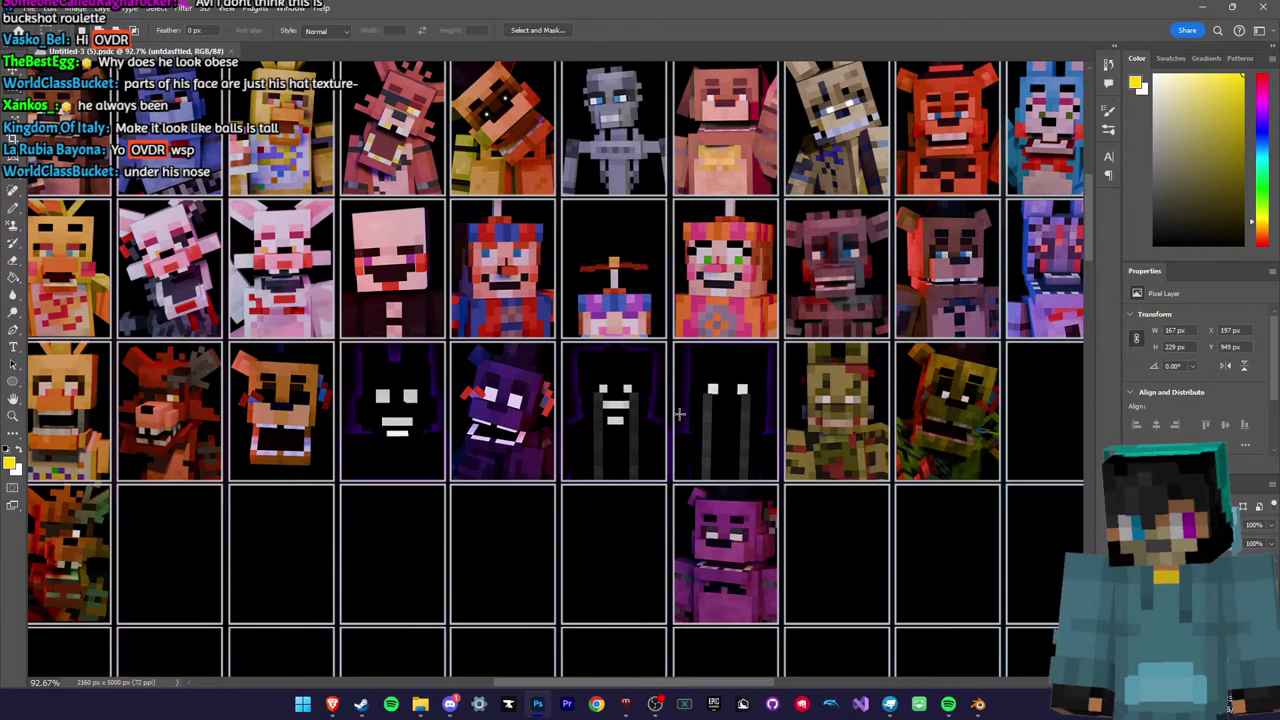
drag(731, 8, 642, 119)
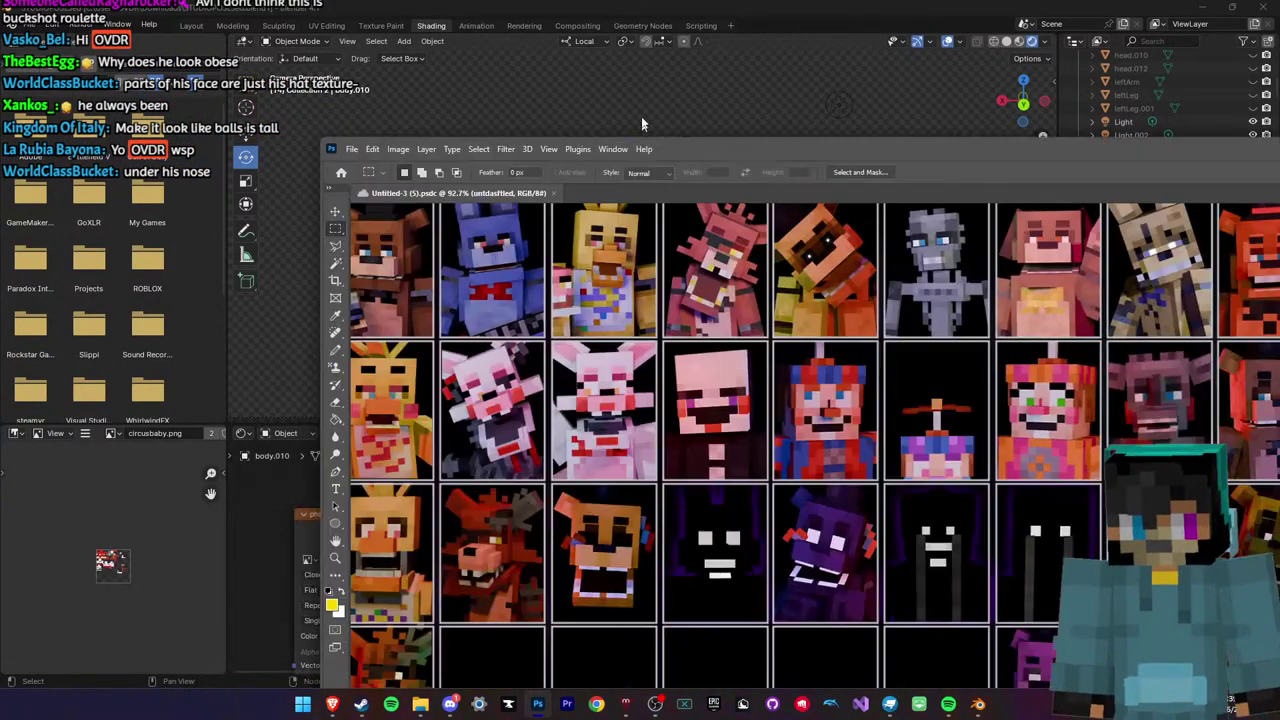
key(super+Up)
alt+scroll(678, 374, up, 3)
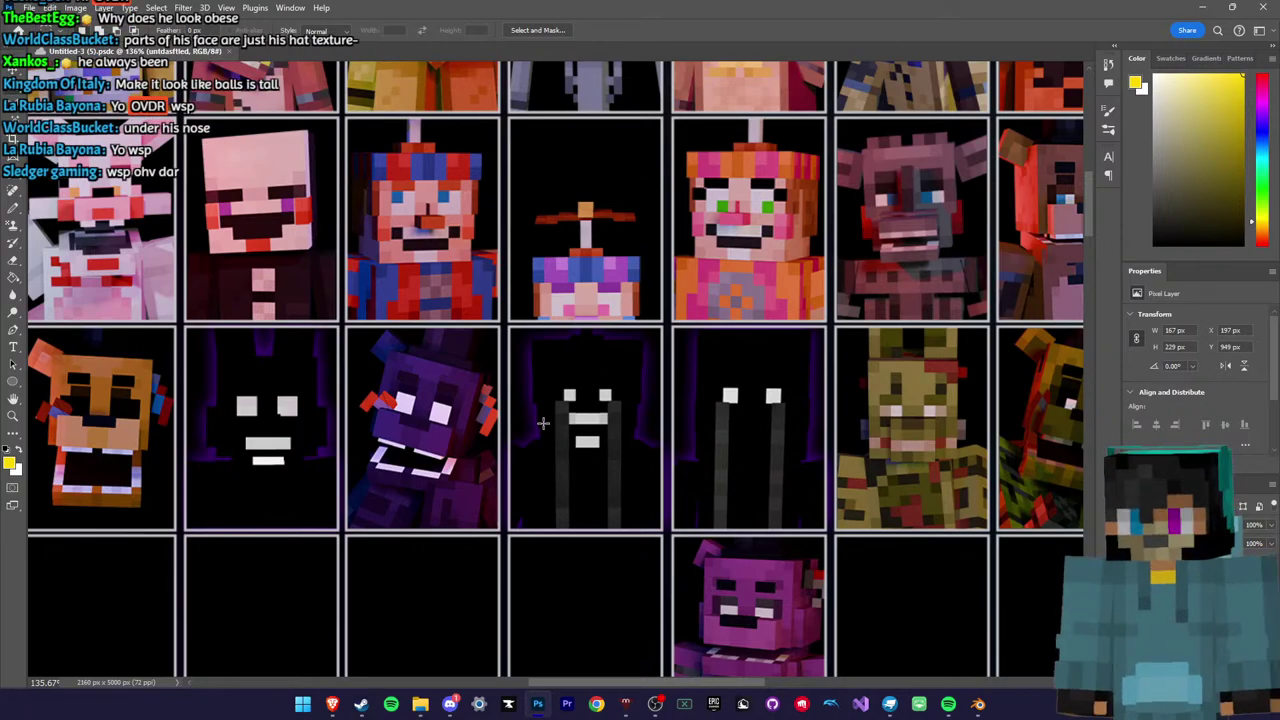
click(1200, 7)
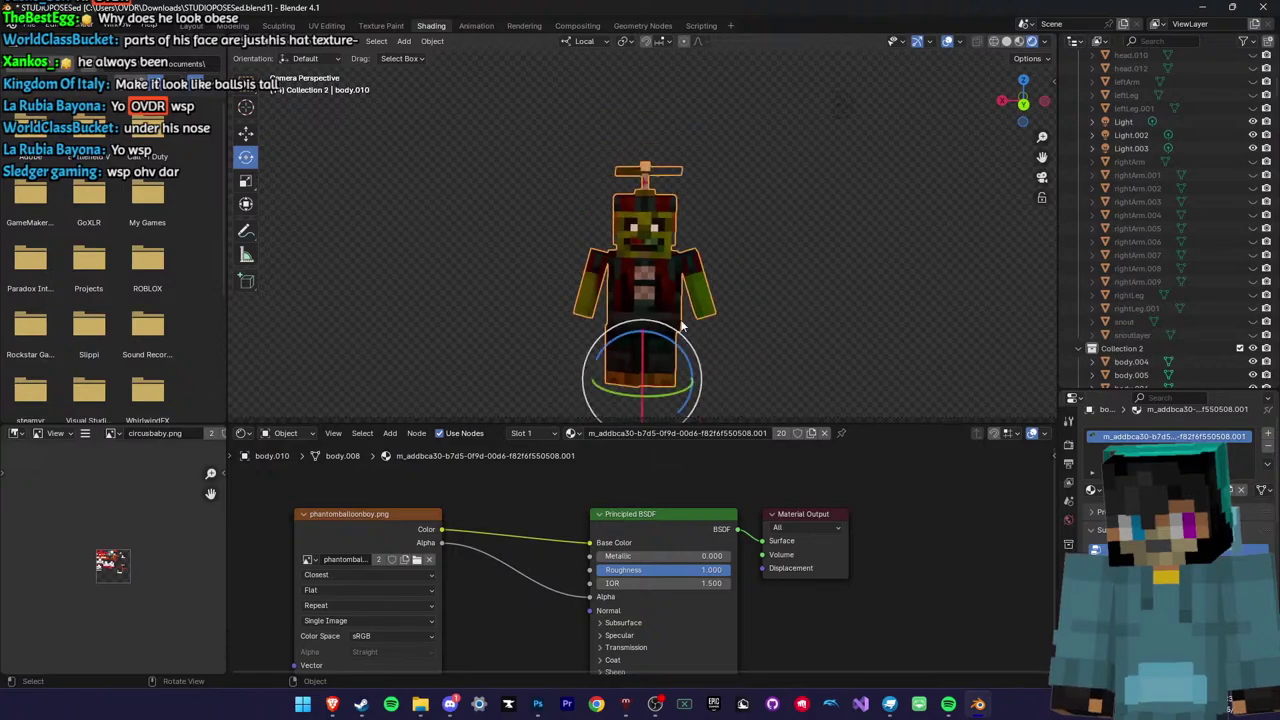
Rotate Phantom Balloon Boy slightly further in the camera view and check its face up close
mouse_move(647, 400)
mouse_down()
mouse_move(690, 394)
mouse_move(666, 400)
mouse_up()
click(768, 318)
scroll(673, 219, up, 5)
click(673, 218)
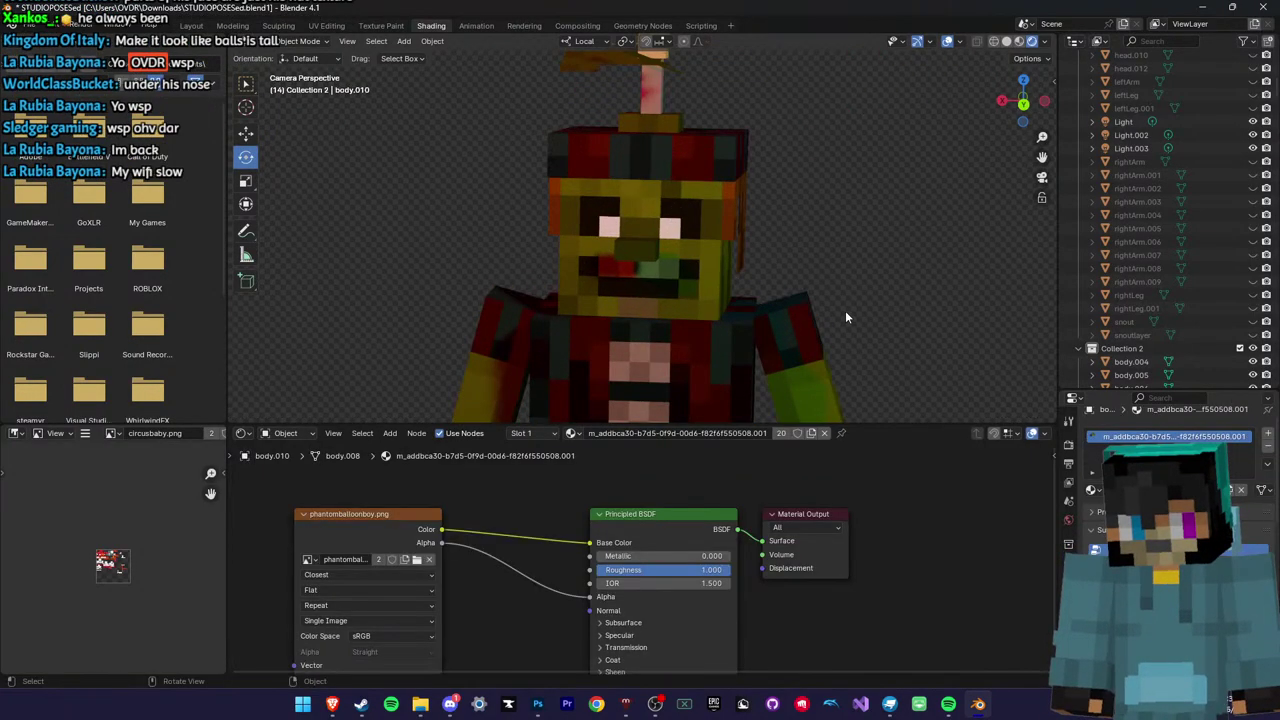
scroll(844, 311, down, 6)
Move the magenta point light Light.005 to a new spot beside Phantom Balloon Boy
click(806, 126)
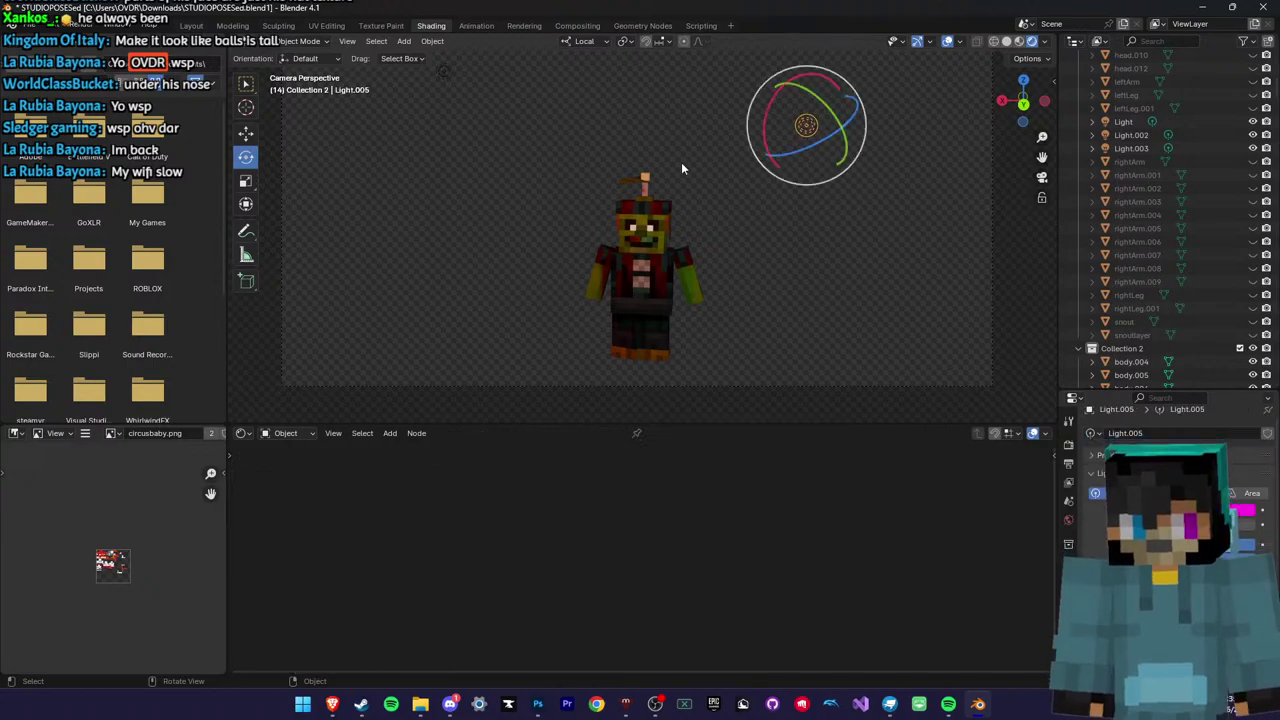
click(245, 134)
drag(783, 90, 630, 230)
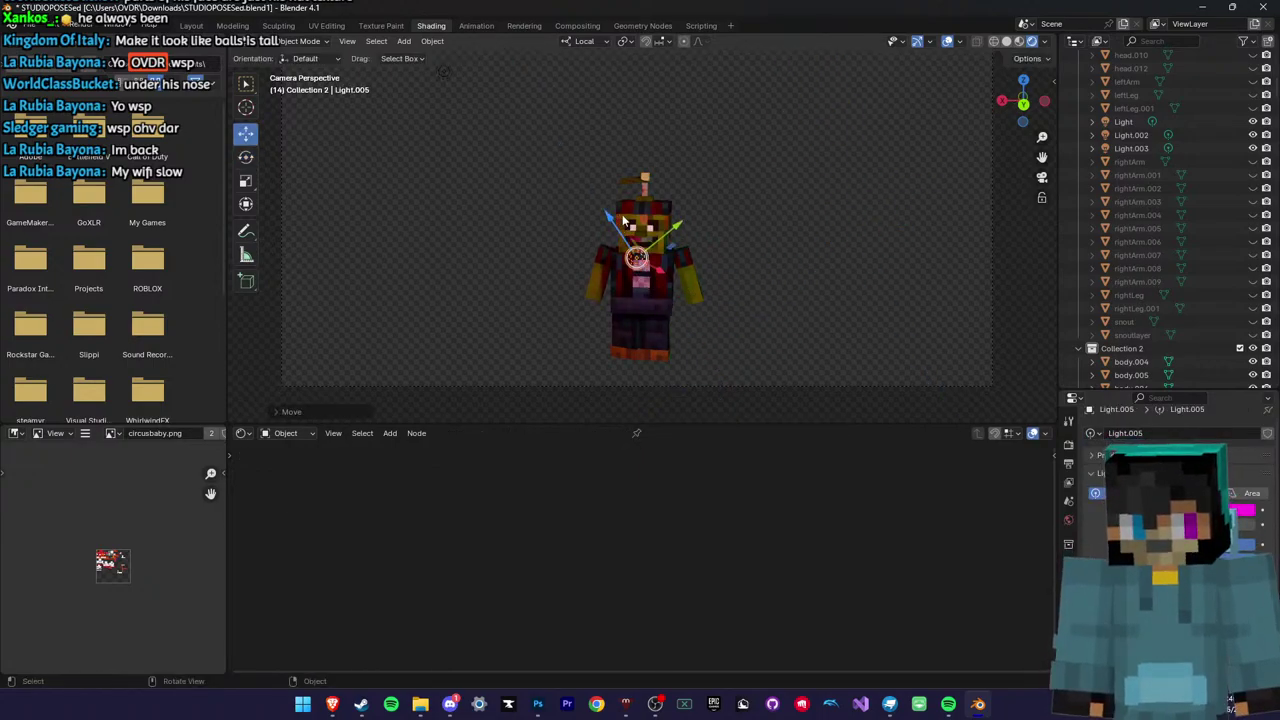
scroll(640, 230, up, 5)
scroll(660, 240, down, 10)
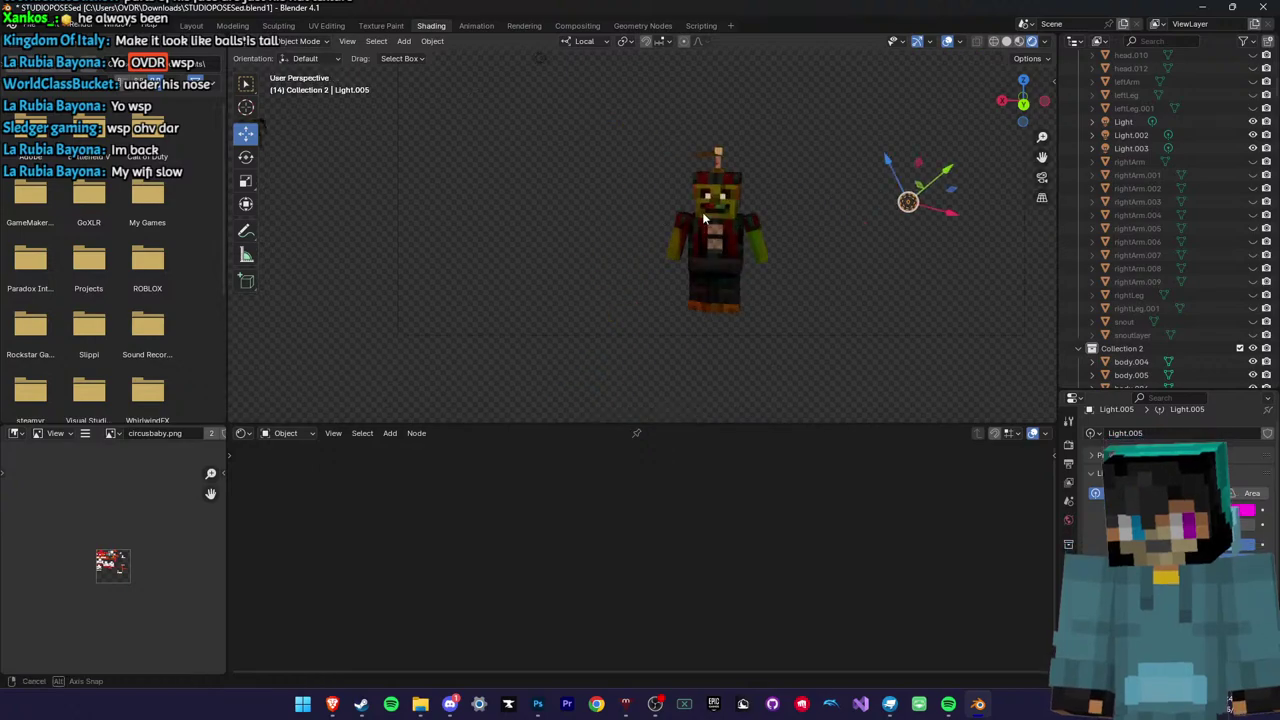
Move the red light Light.002 down toward the camera, in front of Phantom Balloon Boy
click(586, 168)
middle_drag(587, 169, 633, 170)
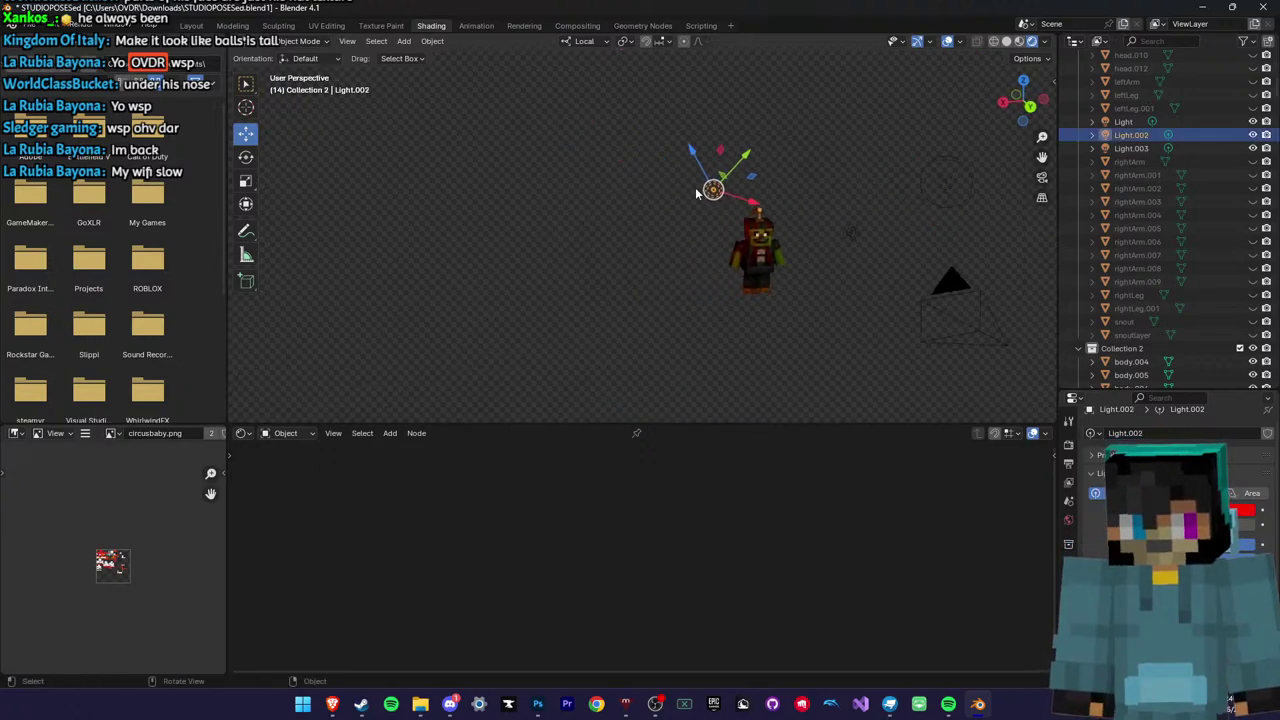
drag(712, 195, 728, 308)
middle_drag(728, 310, 680, 305)
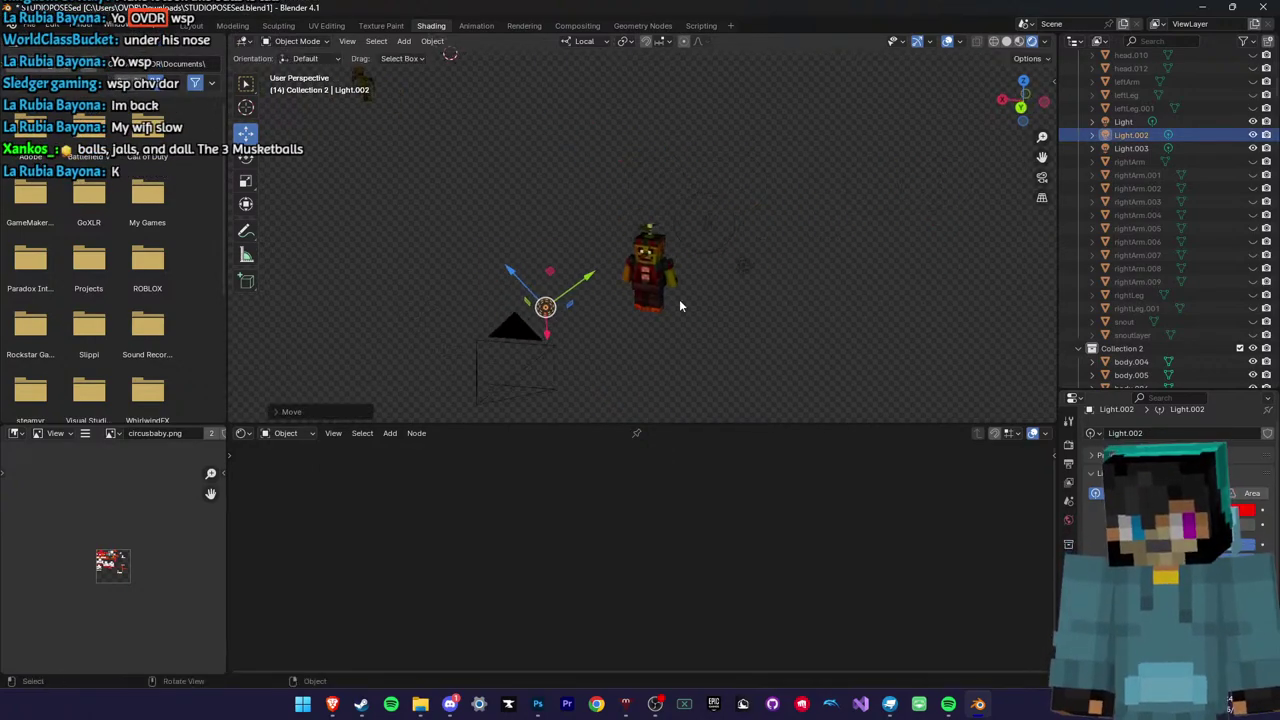
Lower the pale green light Light.003 to body height in front of Phantom Balloon Boy and check the face lighting through the camera
middle_drag(756, 202, 822, 157)
click(816, 157)
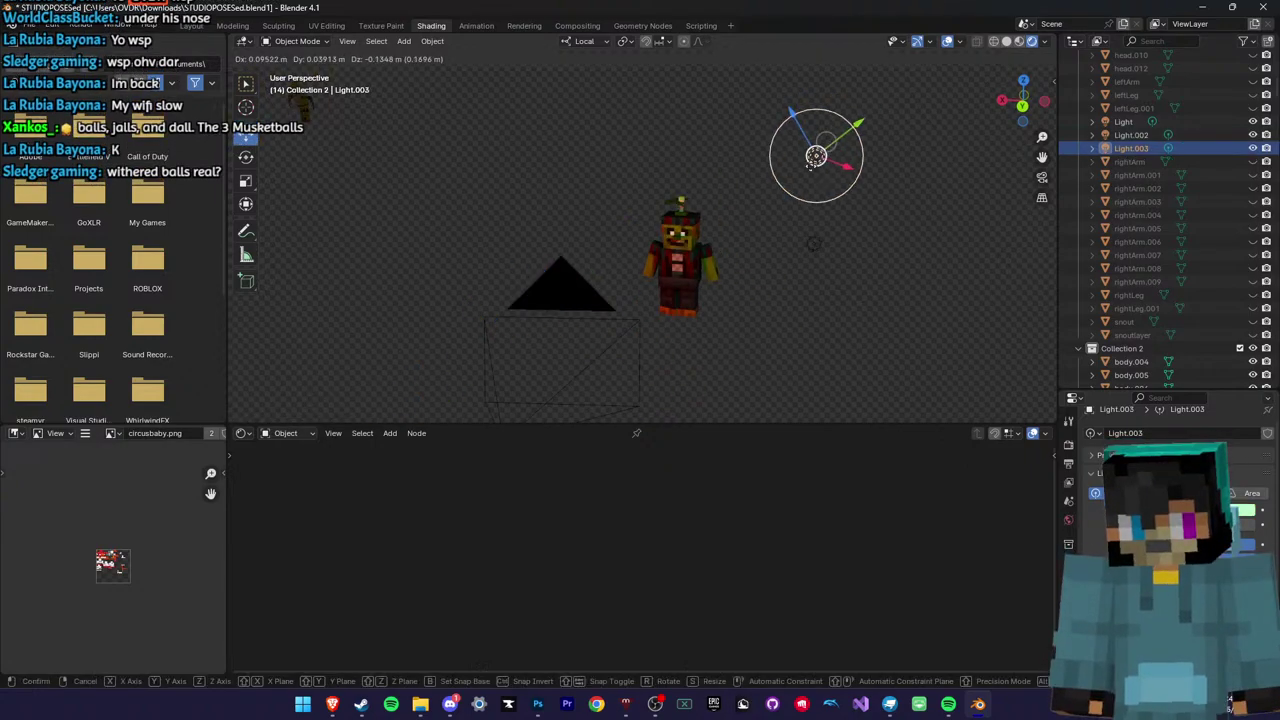
drag(816, 157, 745, 338)
scroll(745, 338, up, 5)
click(1042, 178)
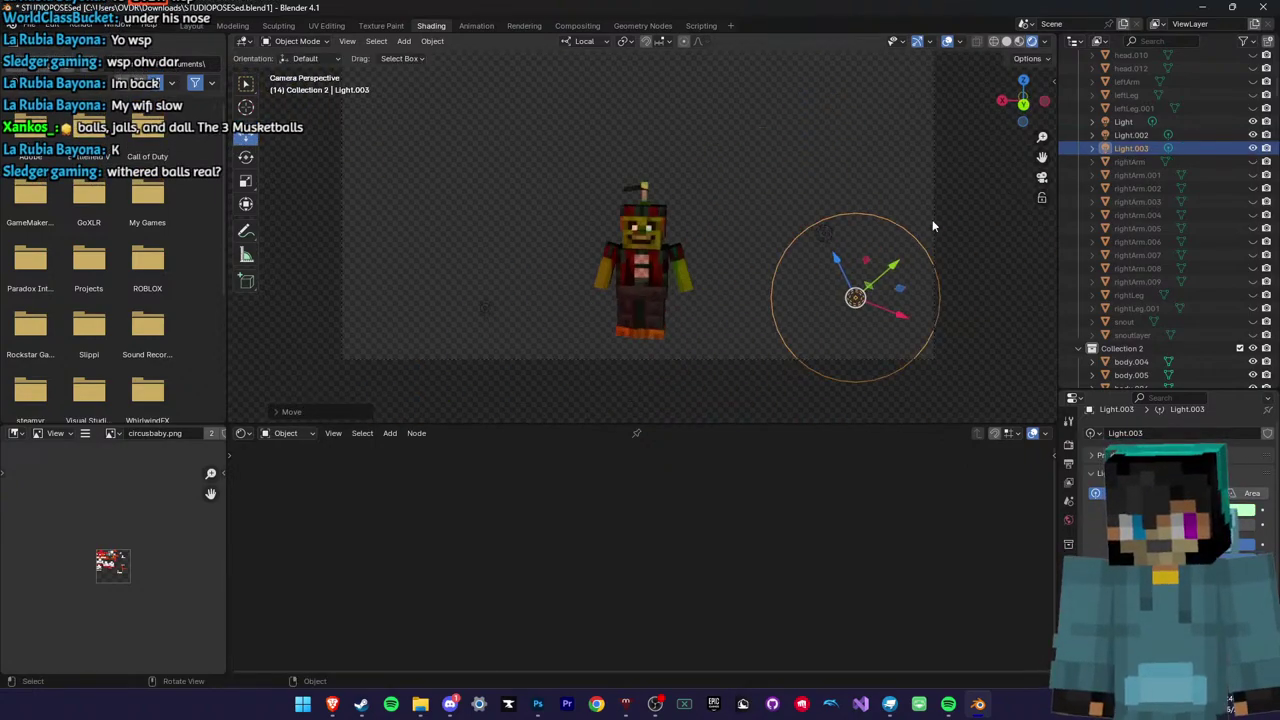
scroll(800, 240, up, 5)
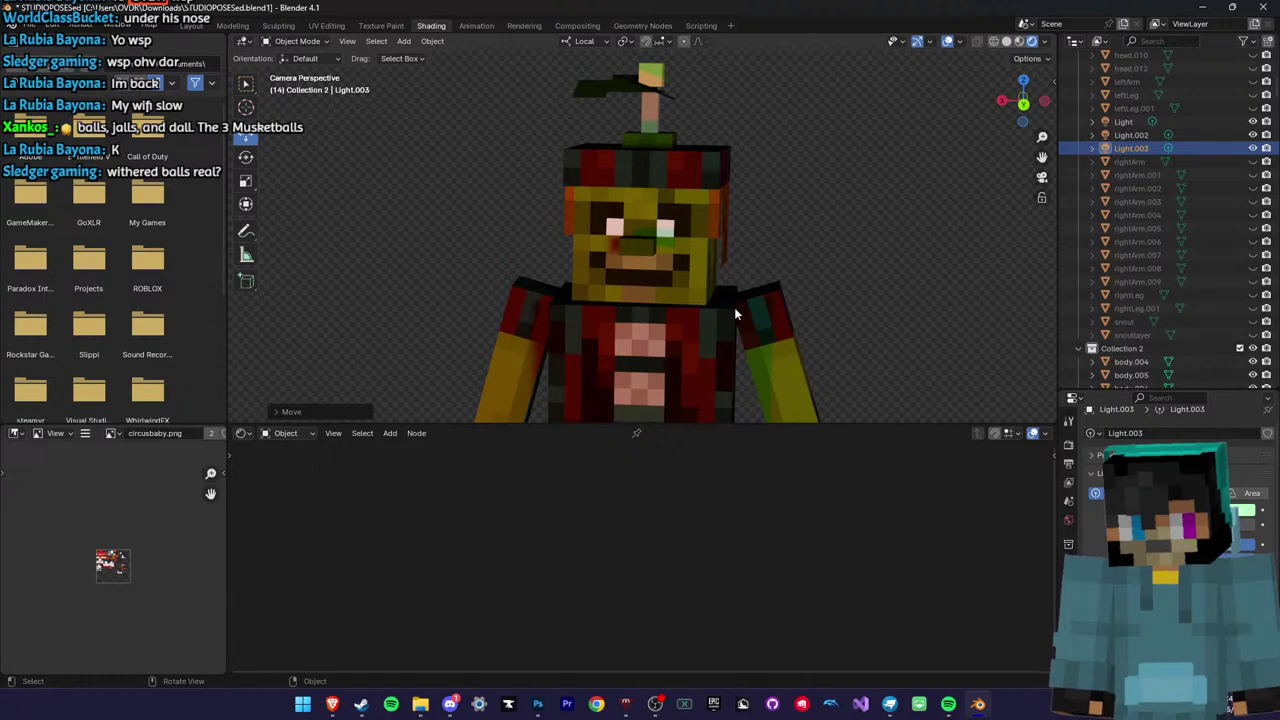
scroll(734, 306, down, 7)
Try raising the pale green light Light.003 above Phantom Balloon Boy's shoulder level, and undo the move
key(g)
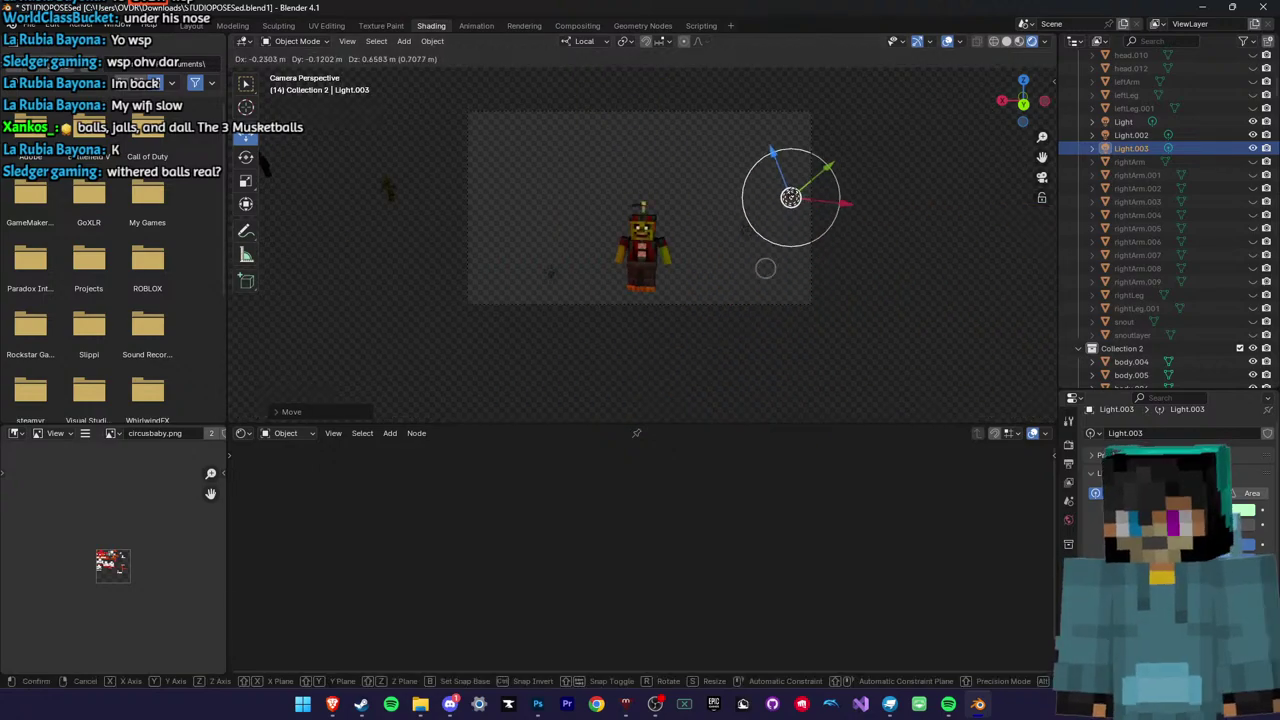
drag(791, 198, 792, 197)
scroll(765, 222, up, 6)
key(ctrl+z)
scroll(716, 260, down, 2)
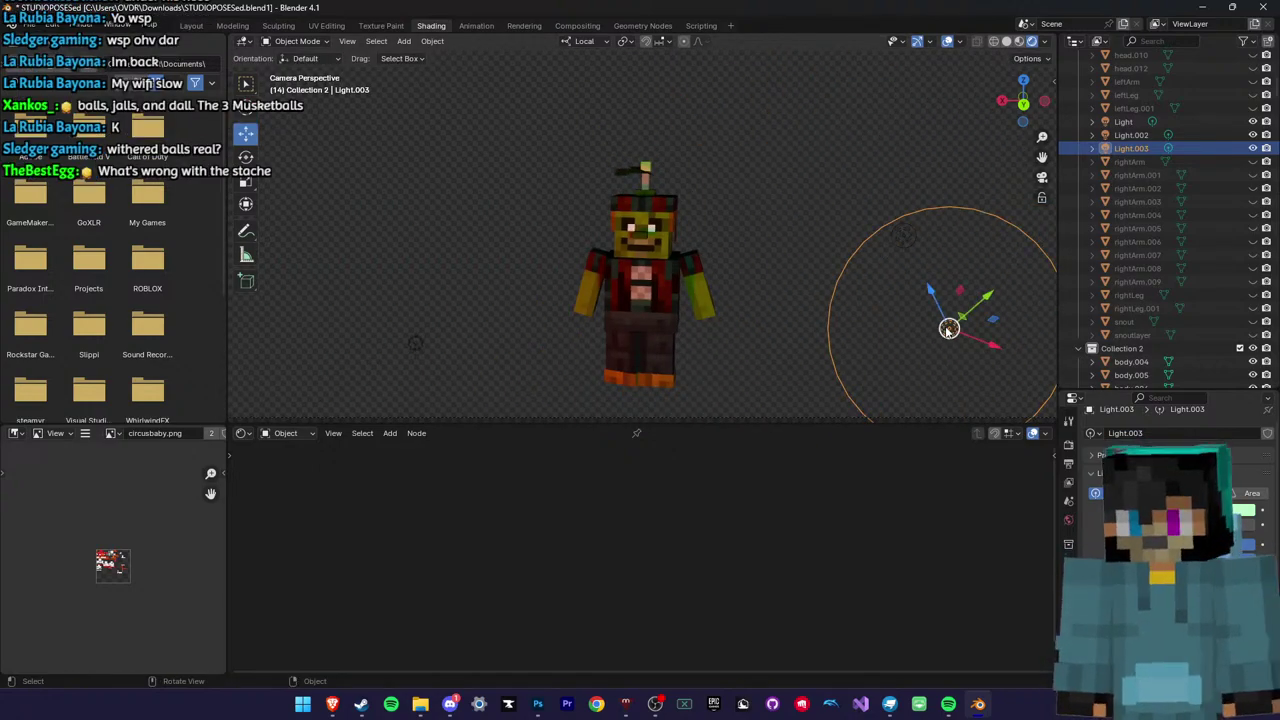
Move the magenta light Light.005 close to Phantom Balloon Boy's head, just above the shoulder in the camera view
scroll(893, 317, down, 4)
middle_drag(891, 316, 838, 316)
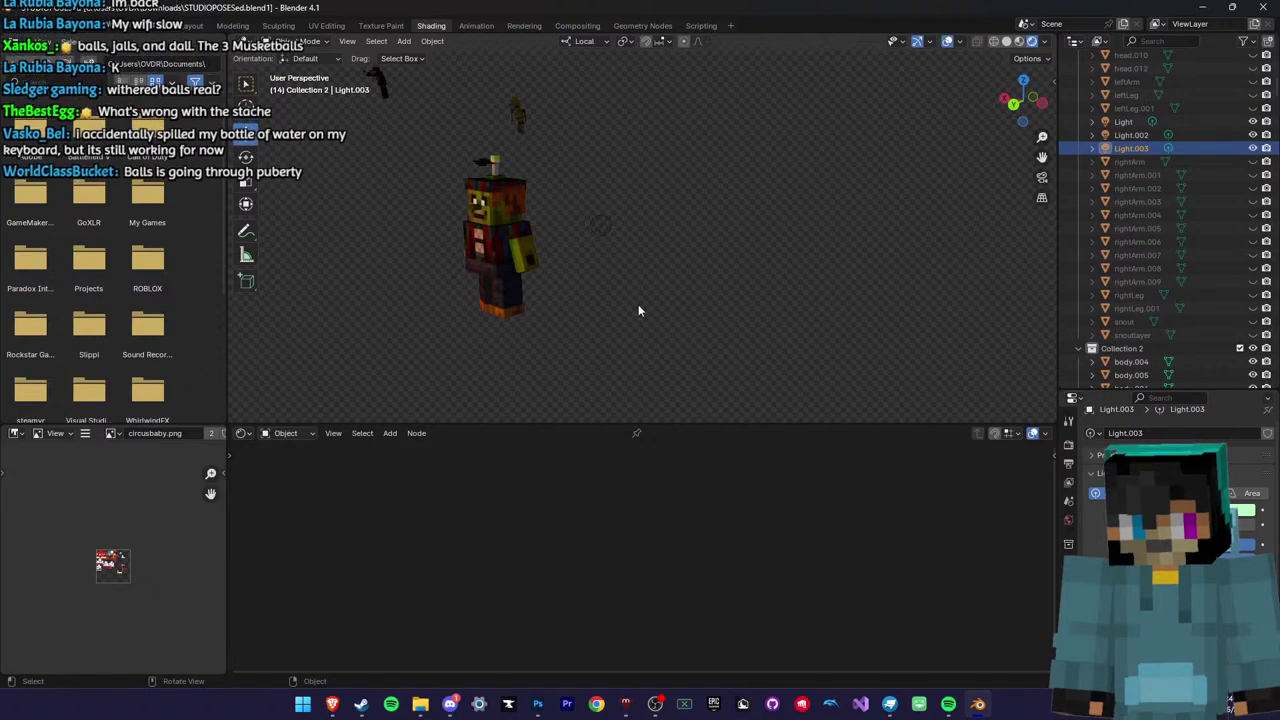
scroll(632, 280, down, 3)
click(621, 227)
key(KP_0)
scroll(880, 200, up, 3)
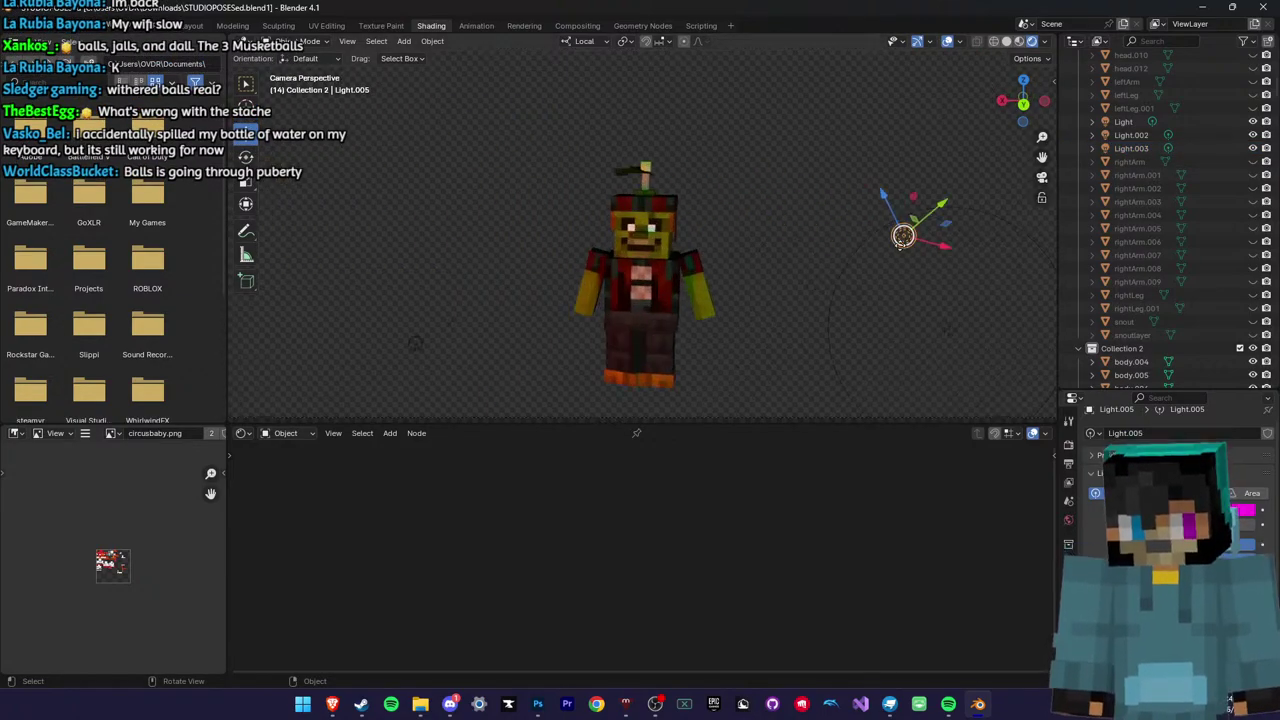
key(g)
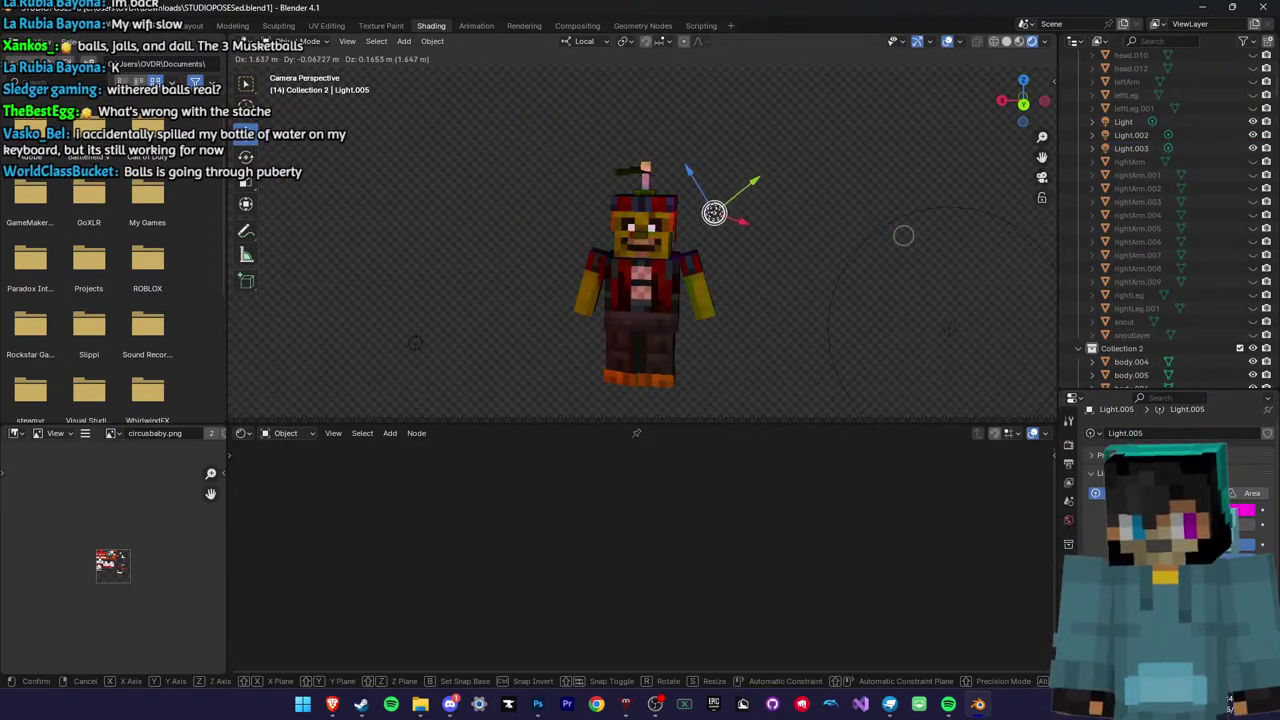
click(738, 174)
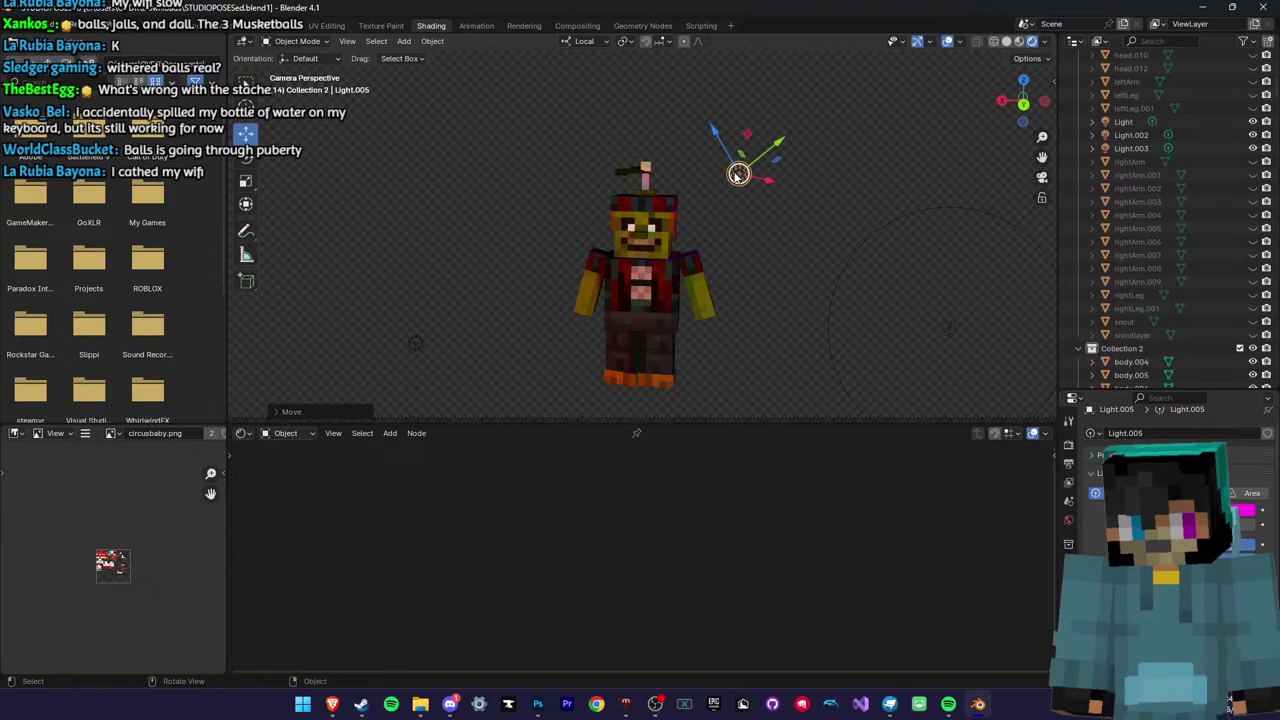
Raise the red light Light.002 to head height on the opposite side and bring it closer to Phantom Balloon Boy
click(417, 344)
key(g)
click(493, 247)
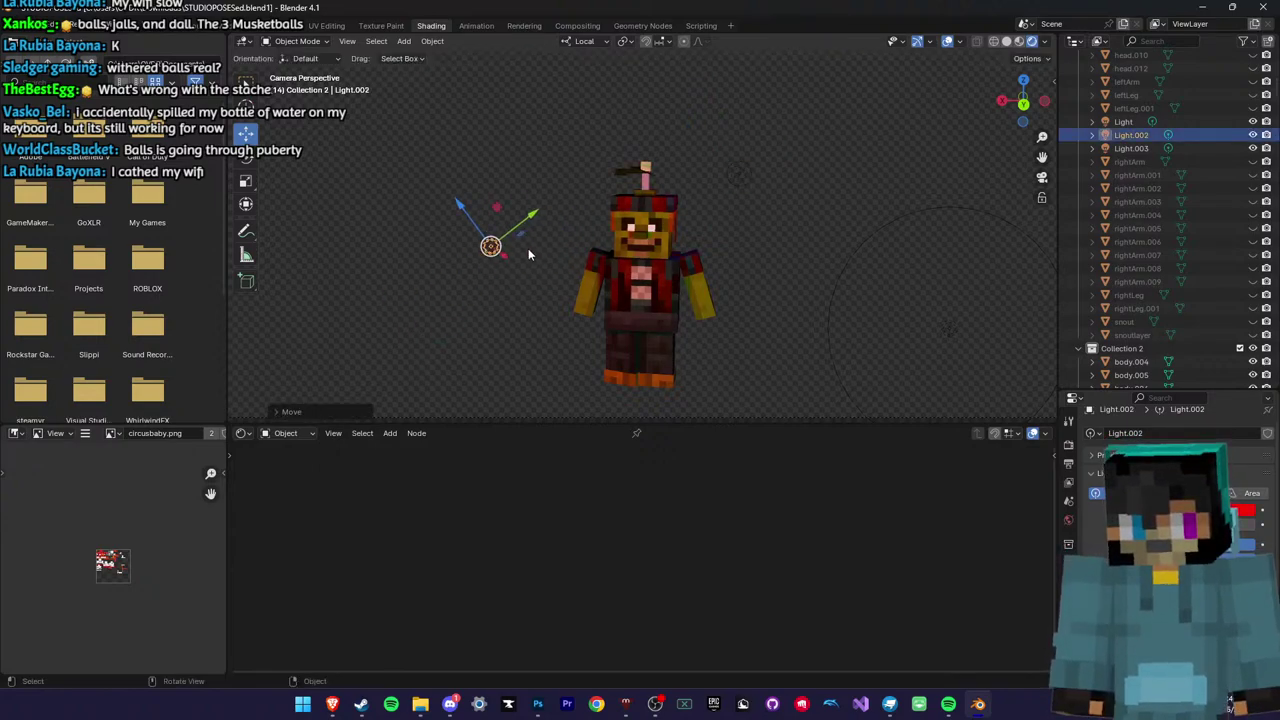
middle_drag(528, 249, 574, 264)
drag(908, 157, 841, 160)
key(Return)
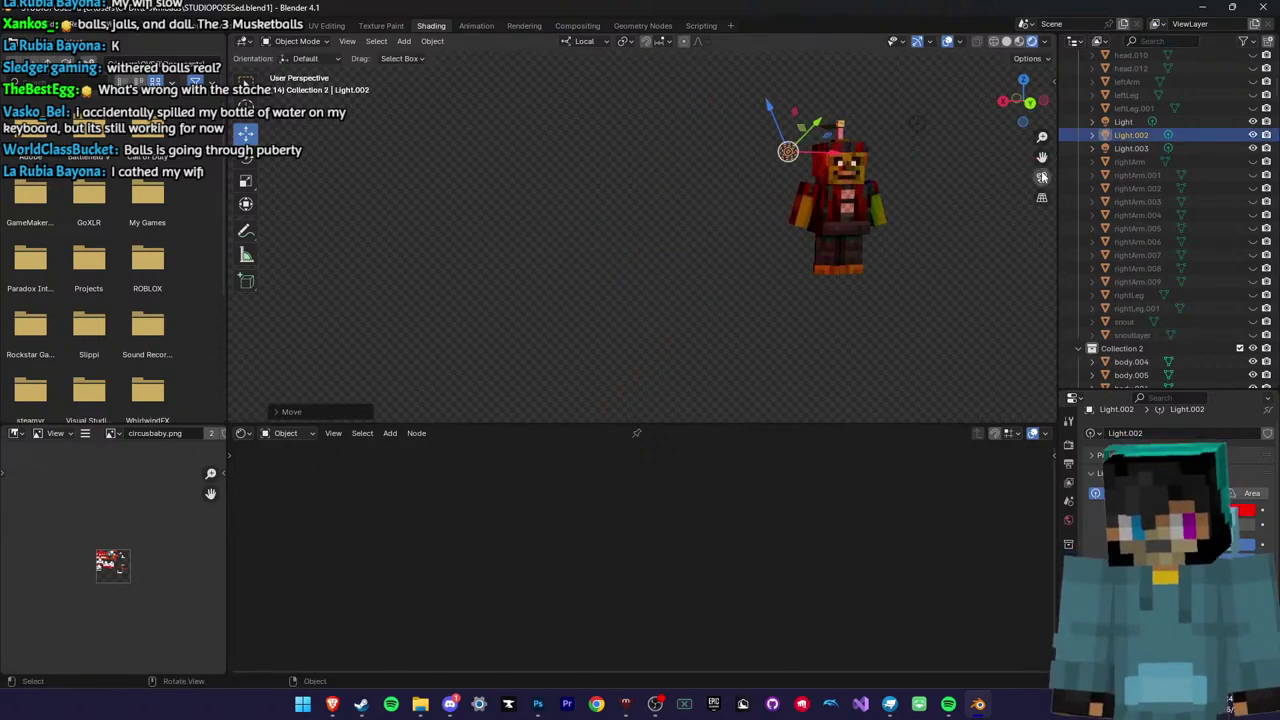
key(KP_0)
Change the colour of Light.005 from magenta to blue and check its effect on the face
scroll(707, 252, down, 9)
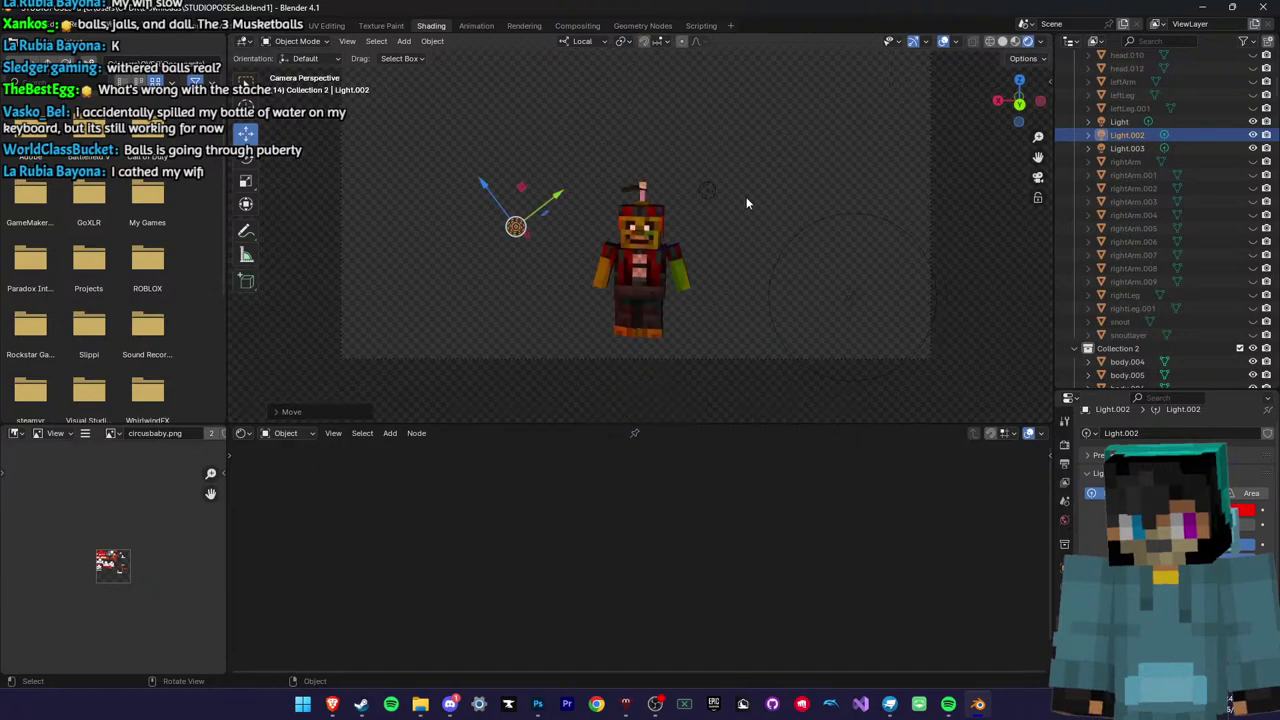
click(708, 191)
click(1215, 510)
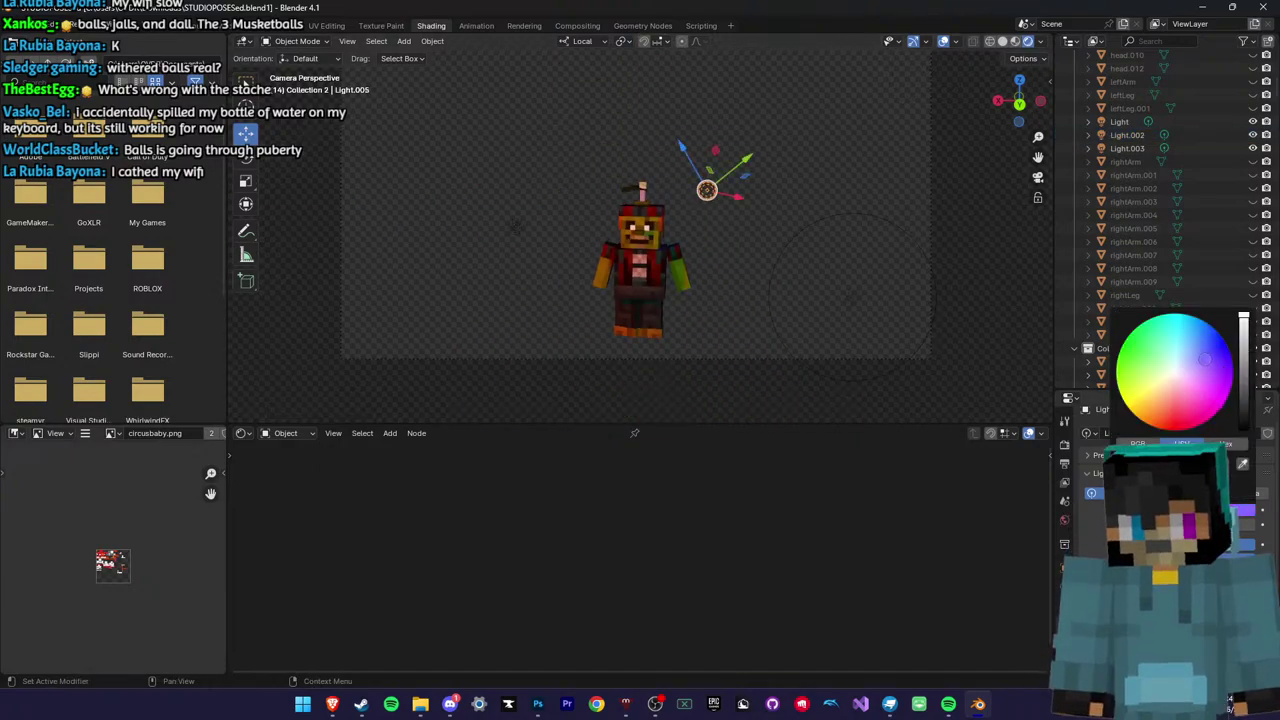
scroll(814, 272, up, 5)
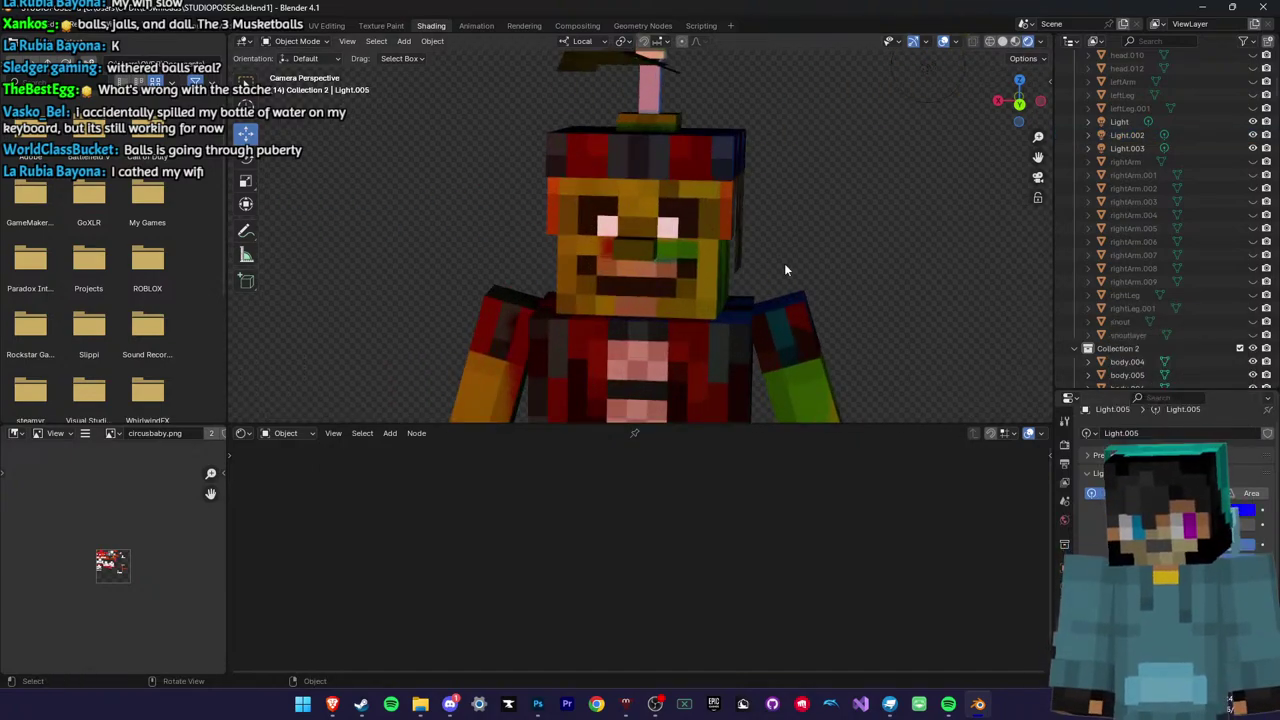
scroll(782, 264, down, 4)
Reposition the blue light Light.005 farther out, above and to the side of Phantom Balloon Boy's head, and check the lighting from several angles
click(837, 115)
middle_drag(802, 172, 757, 191)
key(KP_Decimal)
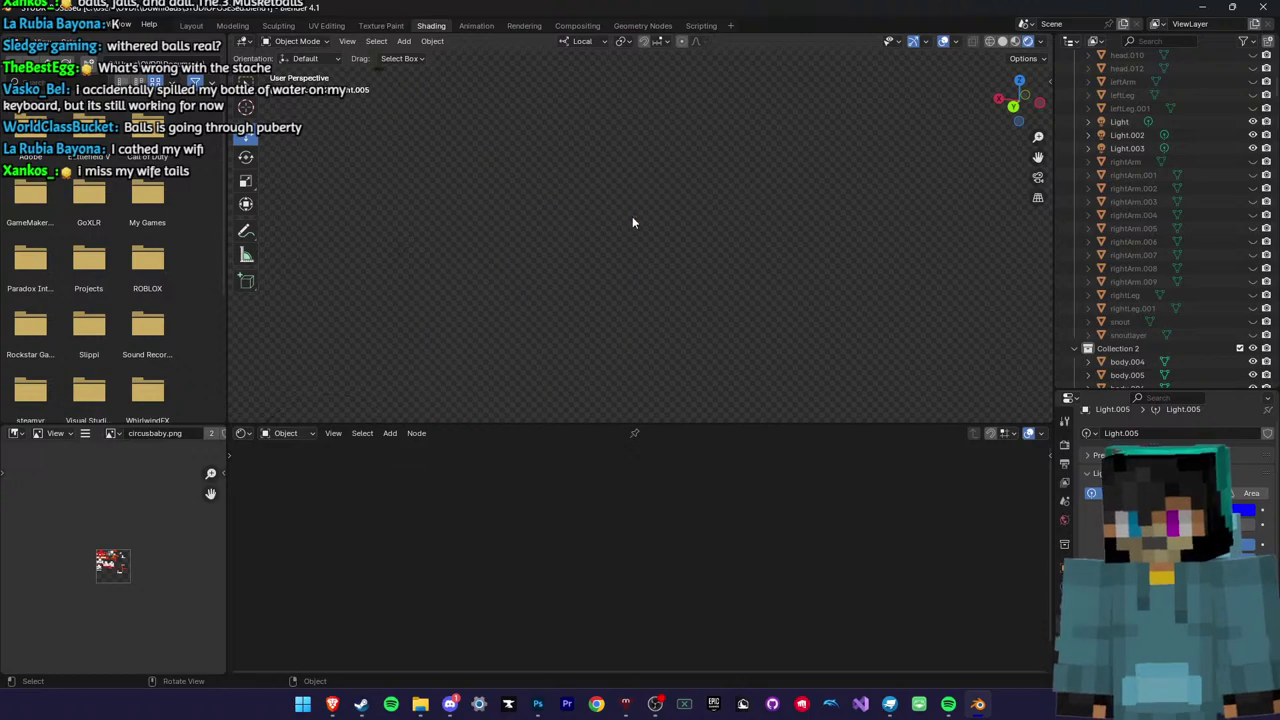
key(slash)
scroll(565, 245, down, 3)
drag(553, 235, 516, 345)
scroll(562, 341, down, 3)
drag(554, 243, 539, 225)
scroll(560, 240, up, 6)
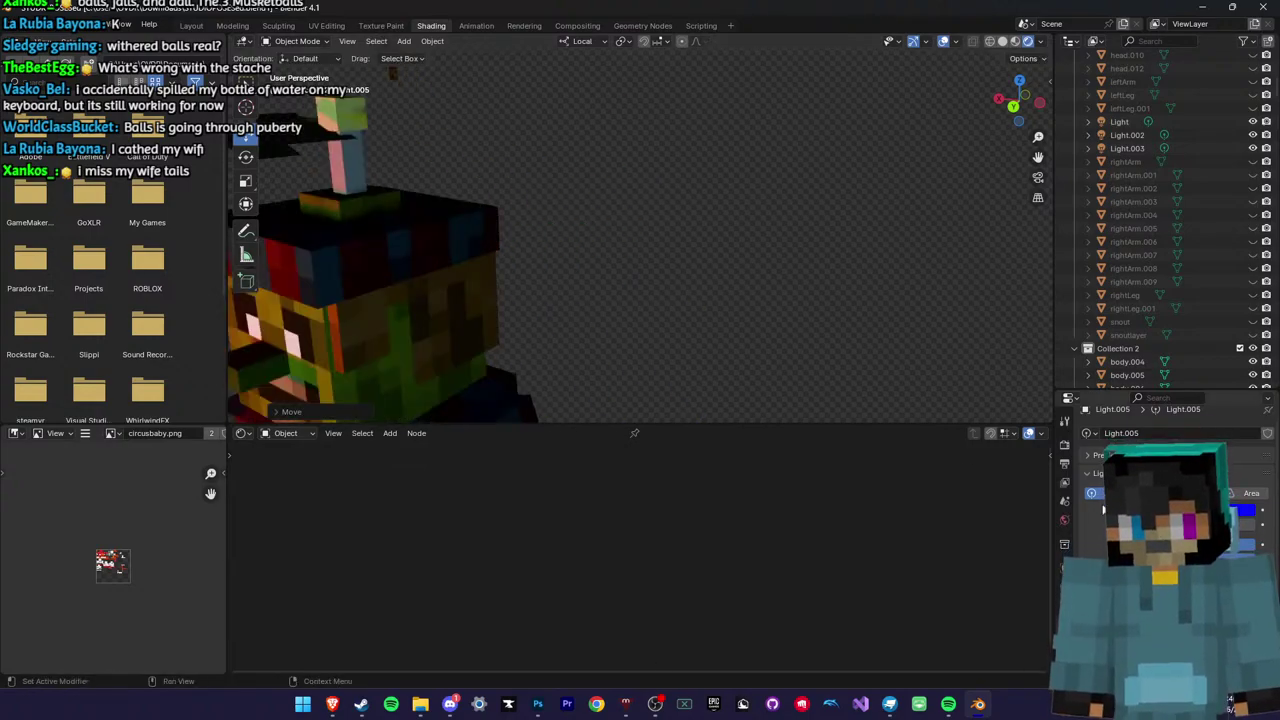
scroll(487, 339, down, 5)
middle_drag(487, 340, 494, 332)
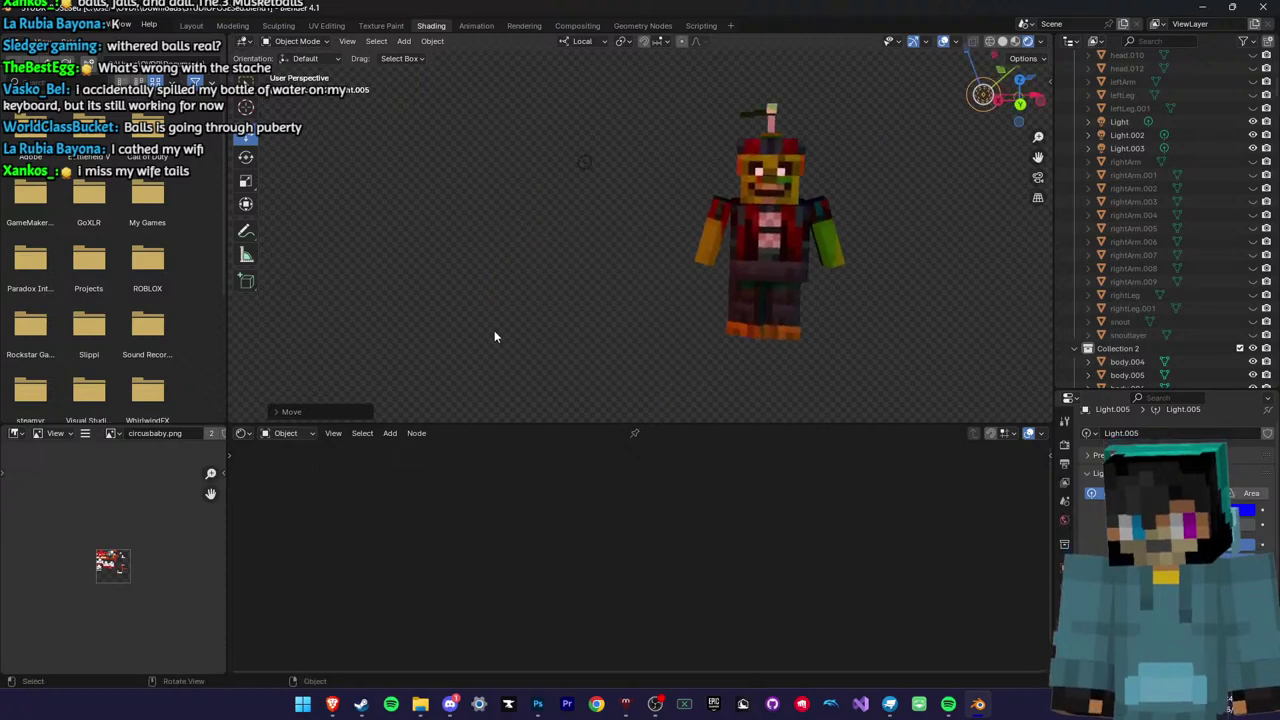
scroll(500, 333, down, 2)
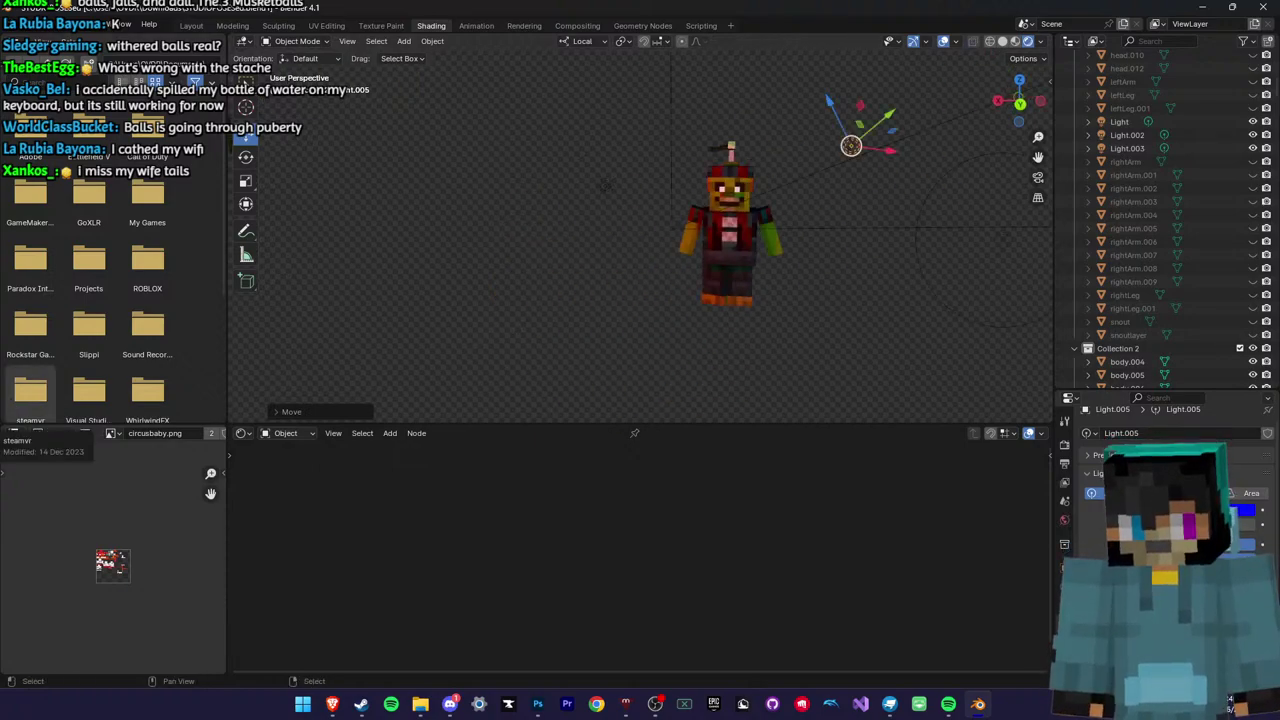
scroll(963, 324, up, 3)
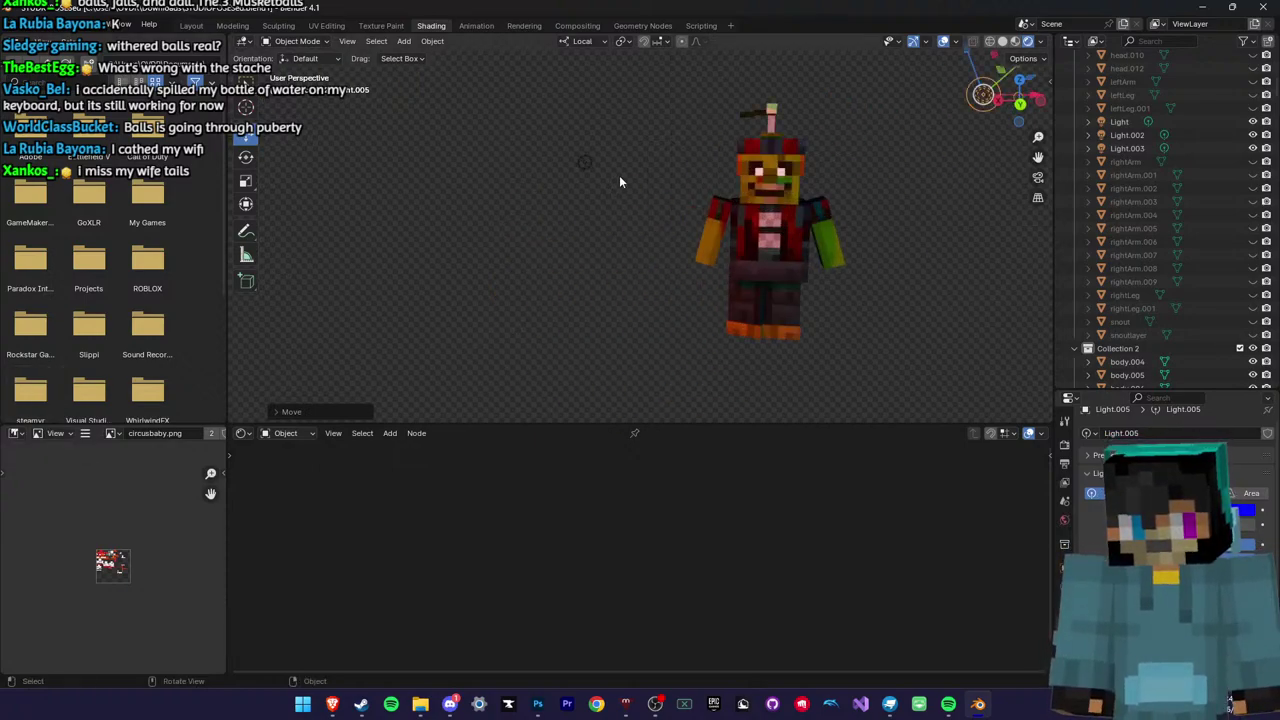
Try moving the red light Light.002 right up to Phantom Balloon Boy's face, check the camera view and undo the move
click(585, 163)
middle_drag(585, 165, 580, 198)
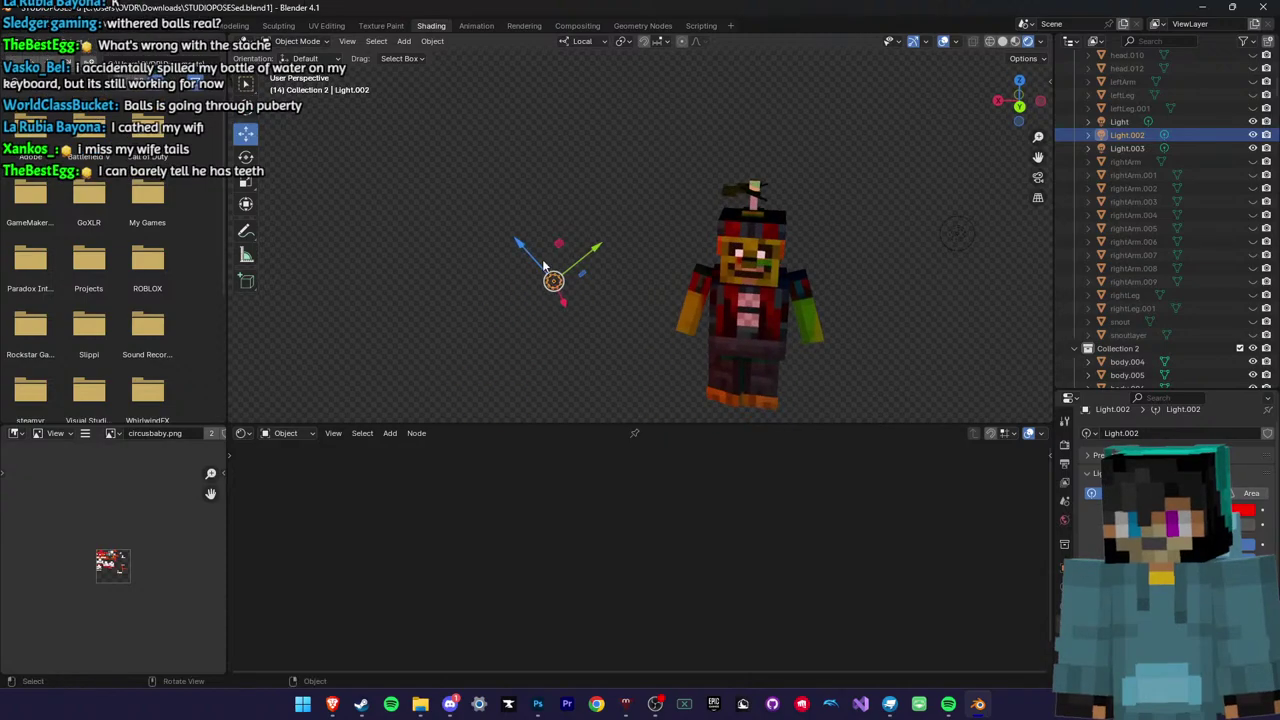
key(g)
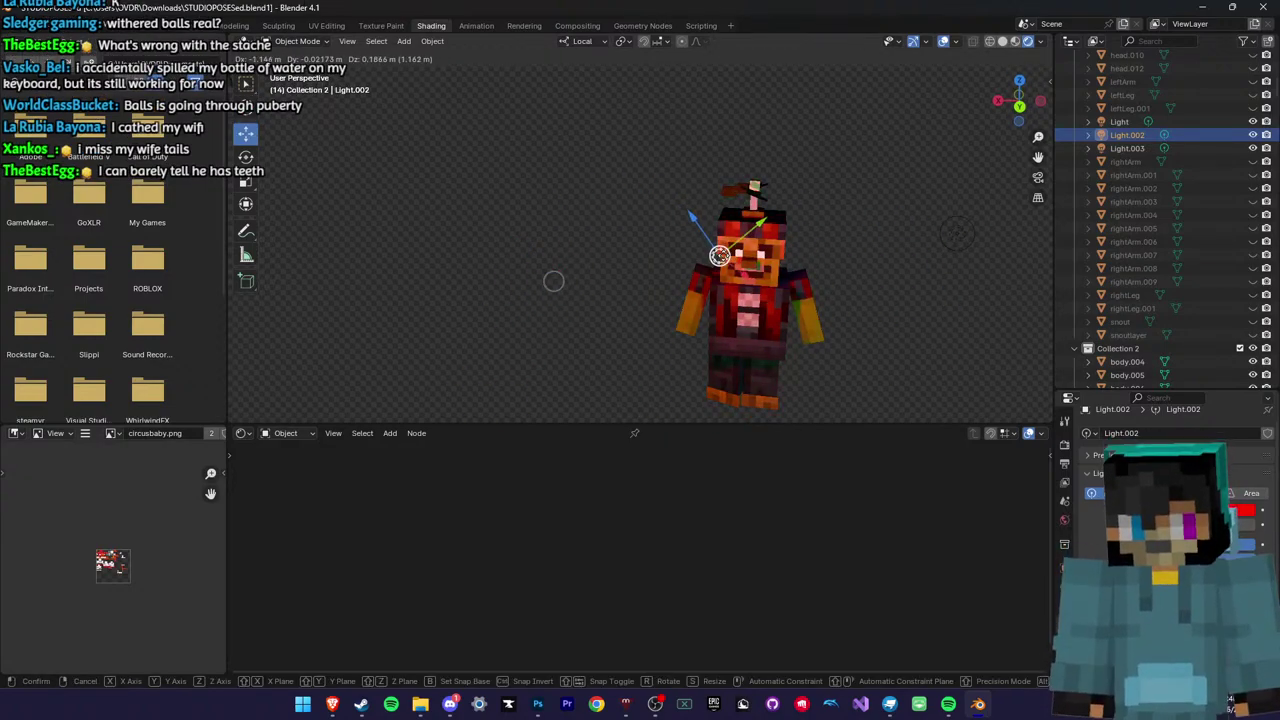
click(749, 263)
middle_drag(749, 263, 794, 258)
scroll(794, 258, up, 3)
click(1038, 177)
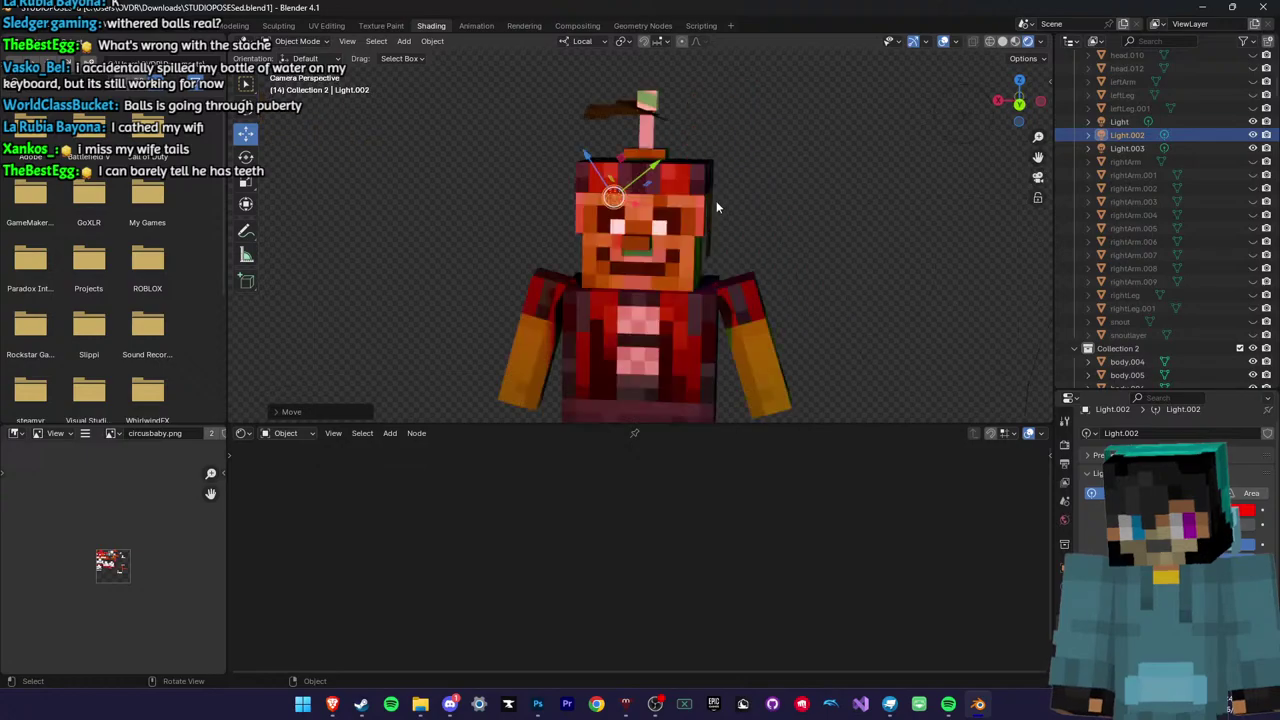
scroll(718, 206, up, 3)
key(ctrl+z)
scroll(762, 230, down, 3)
Move the blue light Light.005 in front of Phantom Balloon Boy and place it just beside the shoulder in the camera view
click(769, 232)
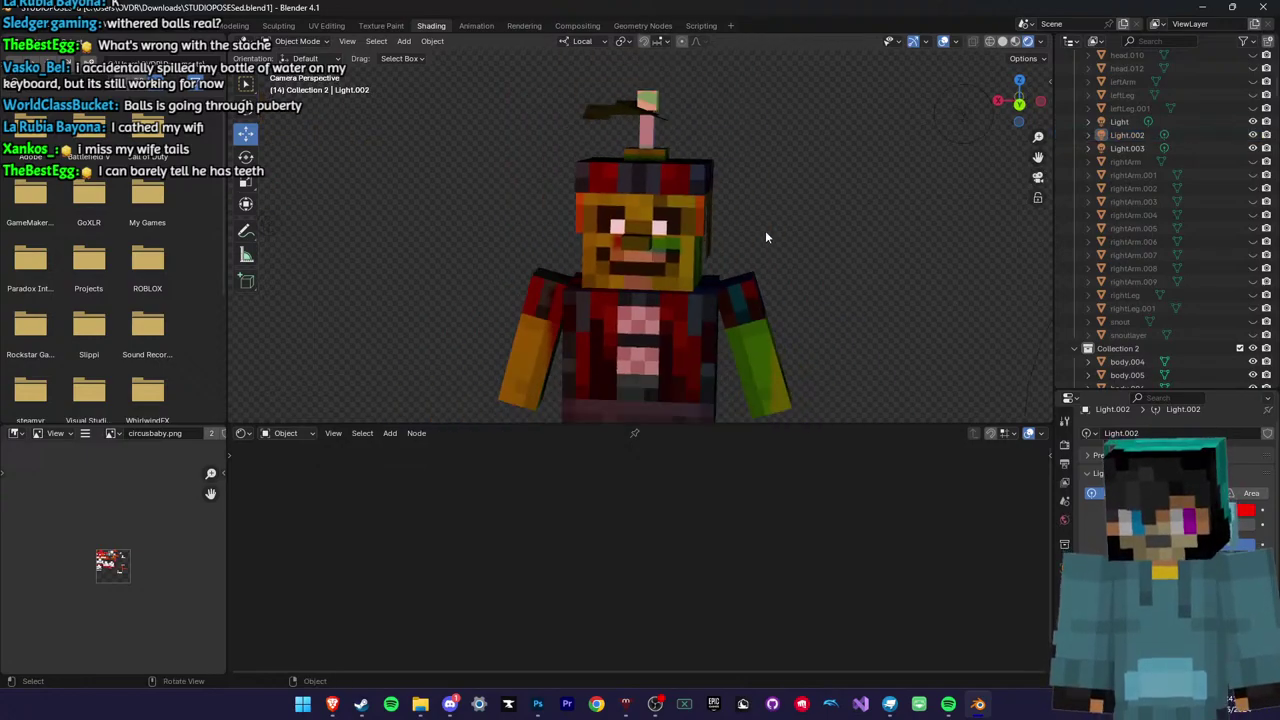
scroll(664, 245, up, 4)
scroll(716, 269, down, 5)
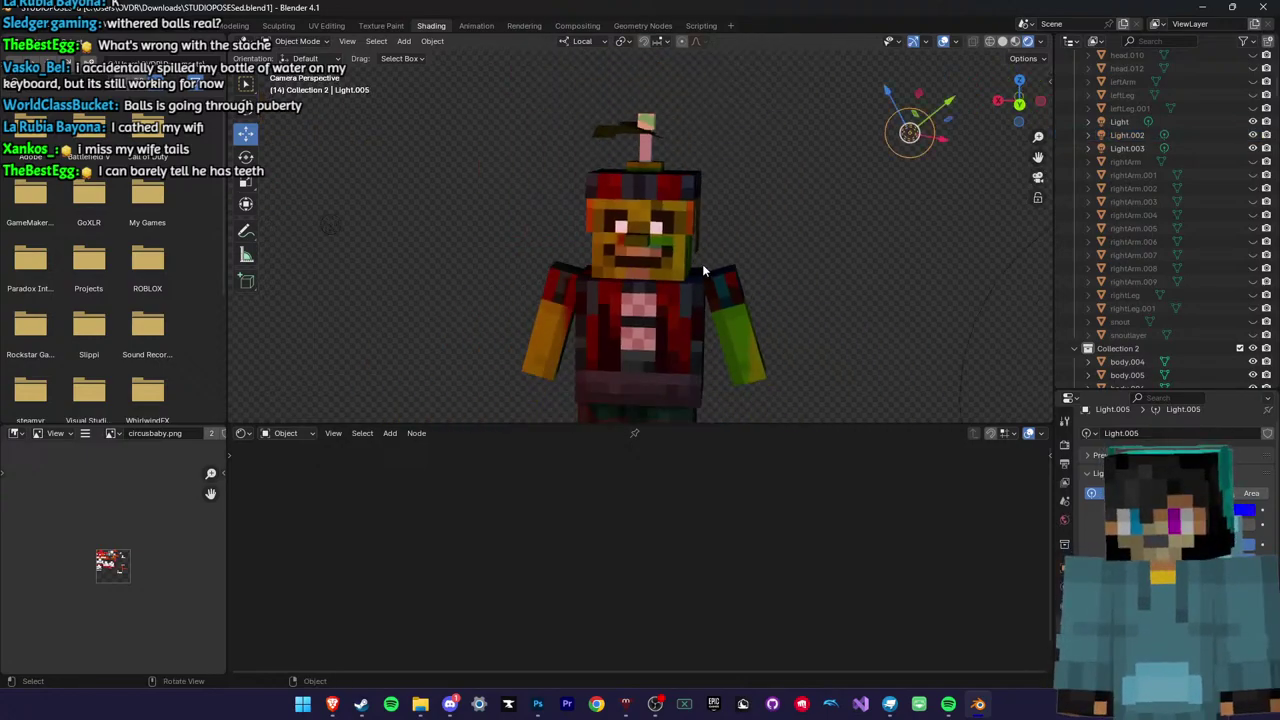
scroll(703, 268, down, 1)
scroll(704, 267, up, 4)
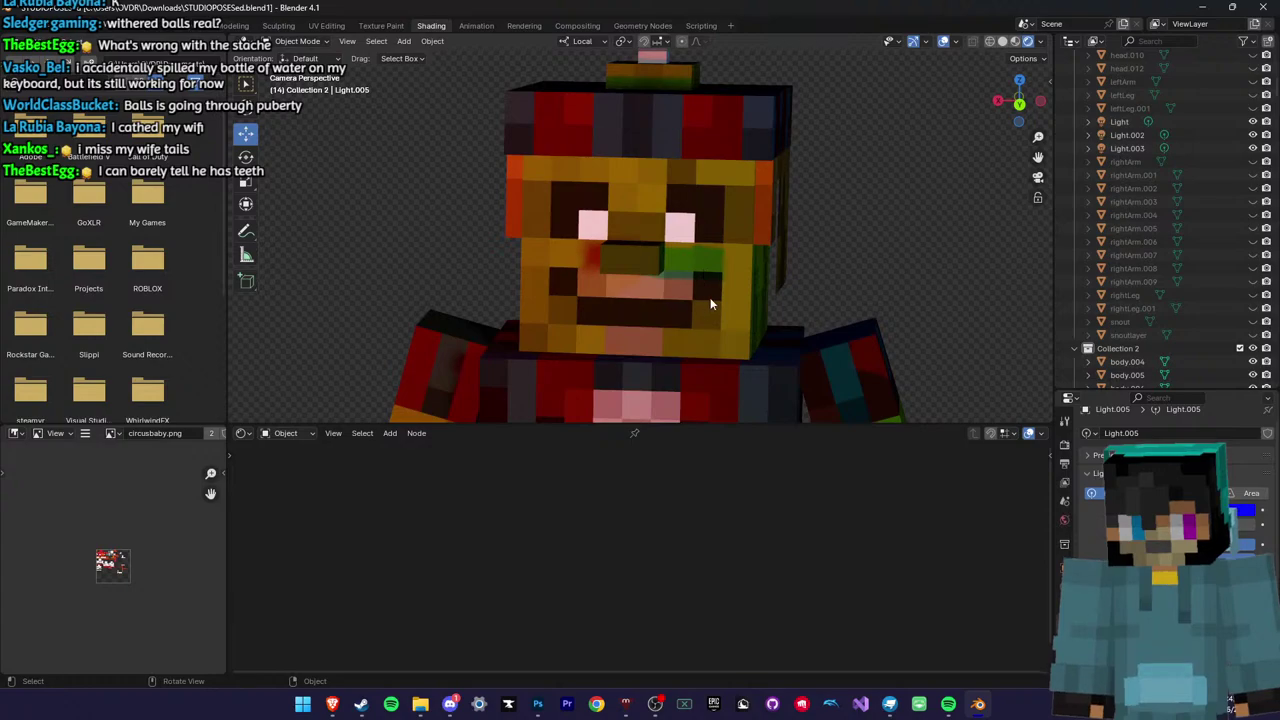
middle_drag(704, 267, 668, 310)
key(g)
click(555, 251)
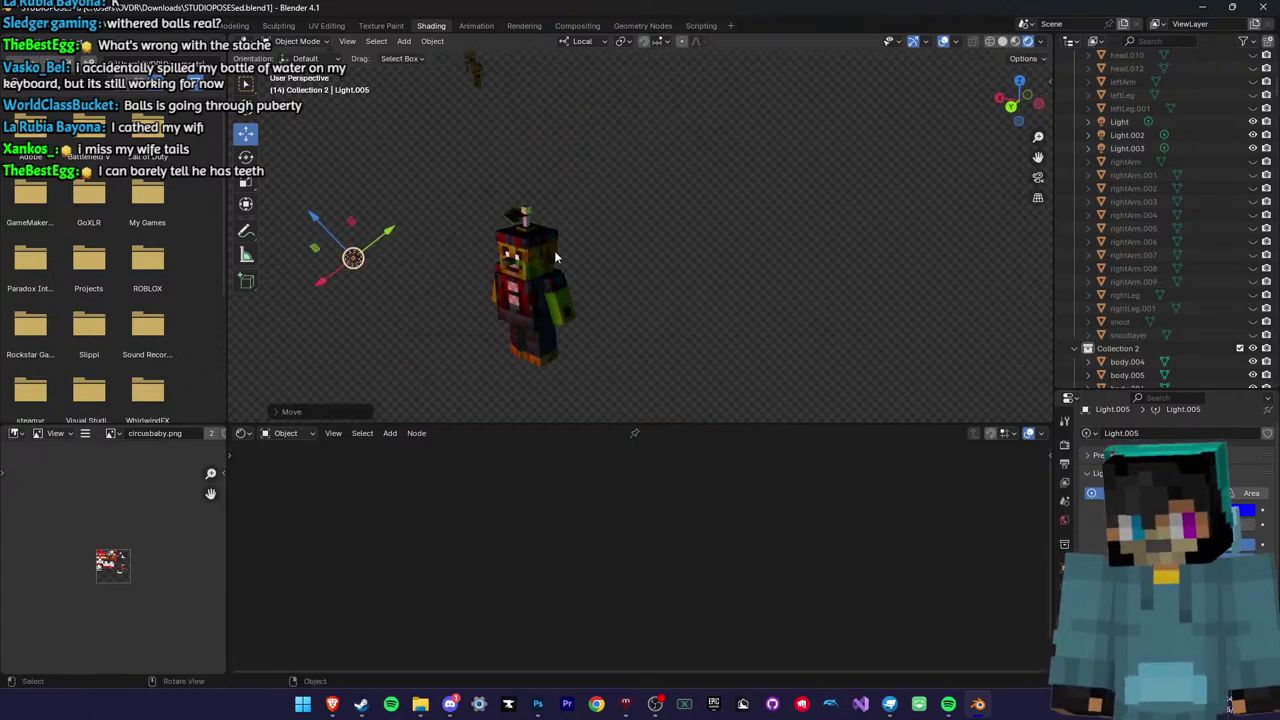
click(1037, 177)
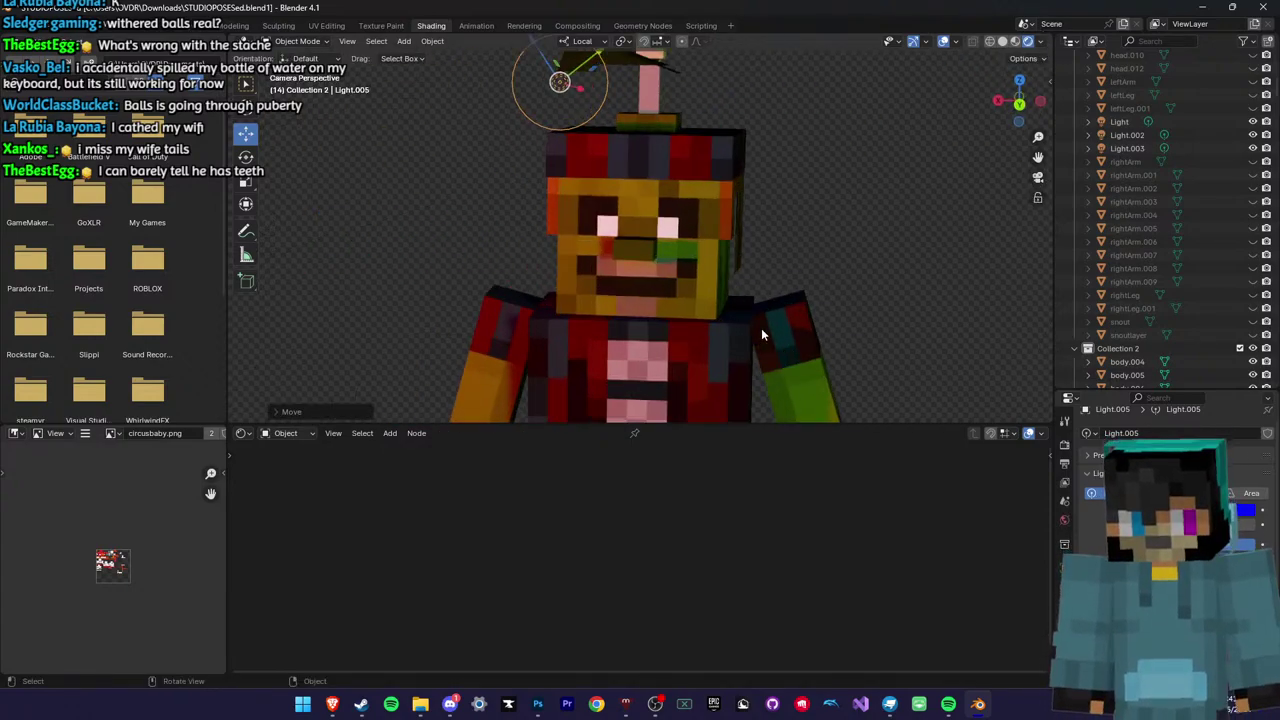
drag(596, 147, 787, 280)
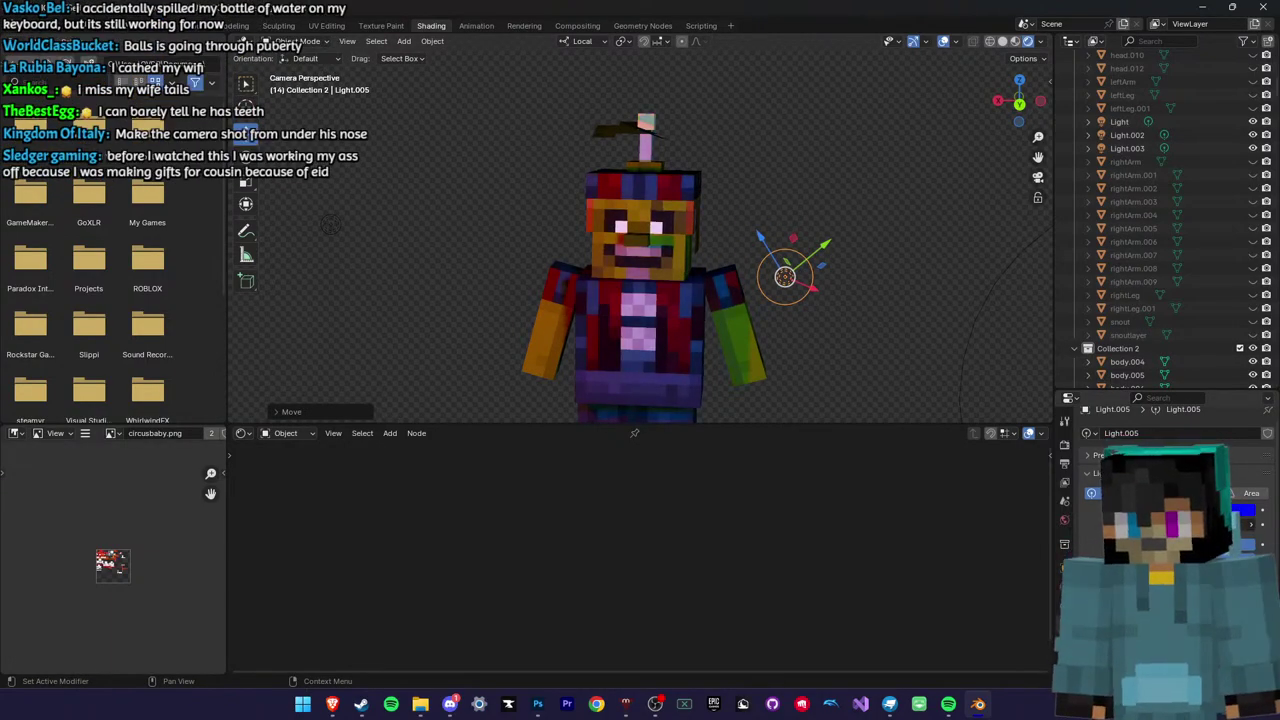
Bring the blue light Light.005 closer to Phantom Balloon Boy's body, adjusting its height and depth from a side angle
drag(785, 277, 672, 227)
middle_drag(770, 260, 728, 256)
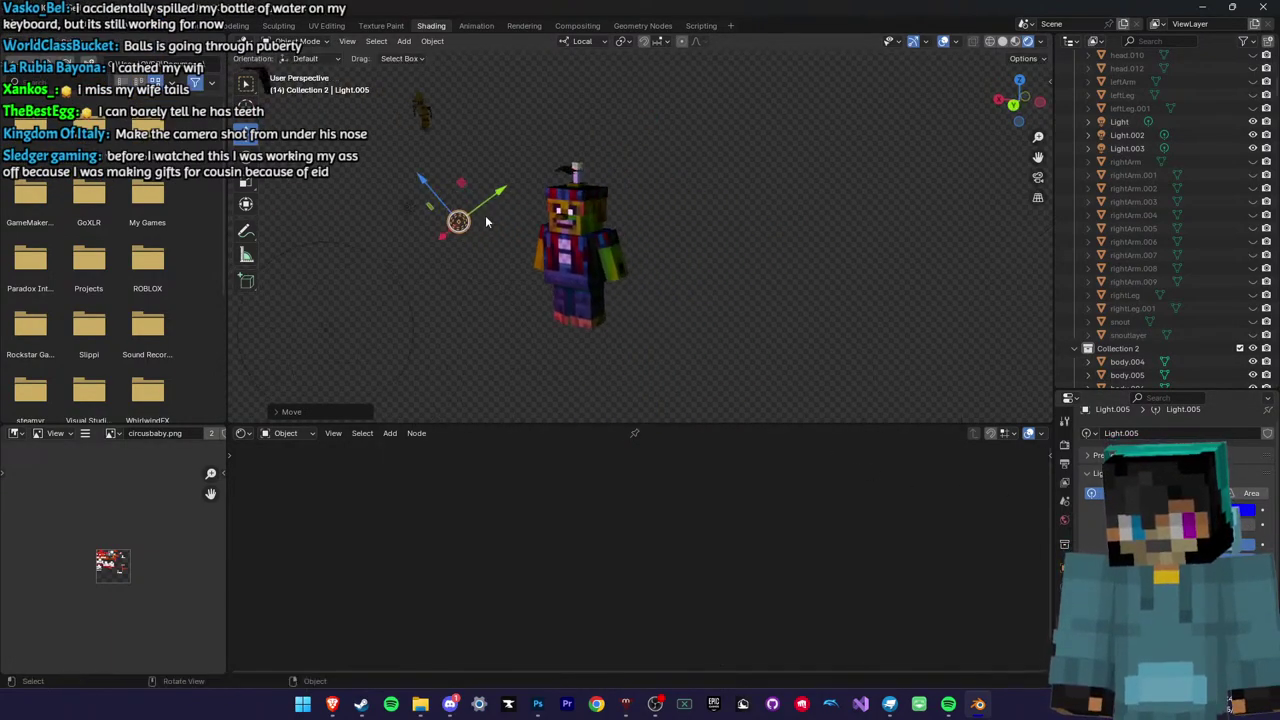
key(g)
drag(527, 199, 577, 257)
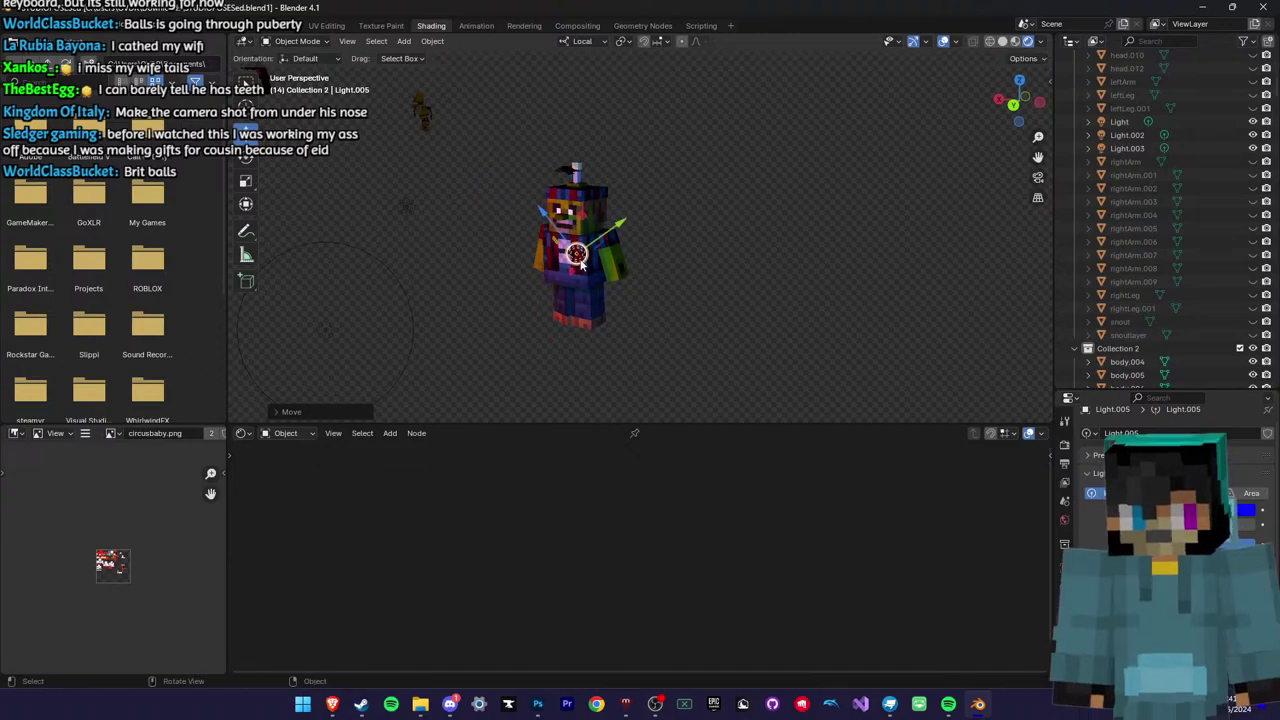
middle_drag(588, 252, 603, 290)
drag(1037, 159, 1034, 39)
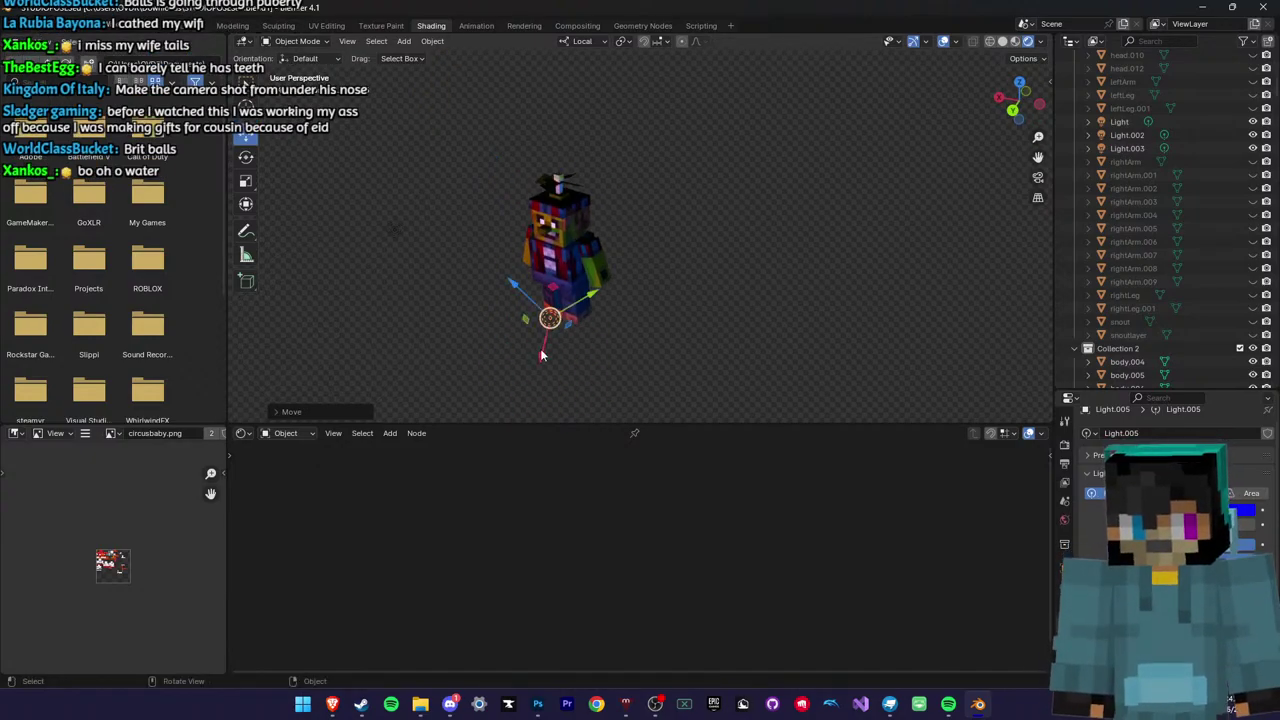
drag(541, 355, 565, 264)
Move the blue light Light.005 slightly behind Phantom Balloon Boy and out past the shoulder, above face height in the camera view
middle_drag(616, 280, 637, 276)
scroll(632, 250, up, 8)
drag(649, 190, 519, 208)
middle_drag(729, 239, 766, 215)
scroll(766, 215, up, 8)
scroll(766, 215, down, 13)
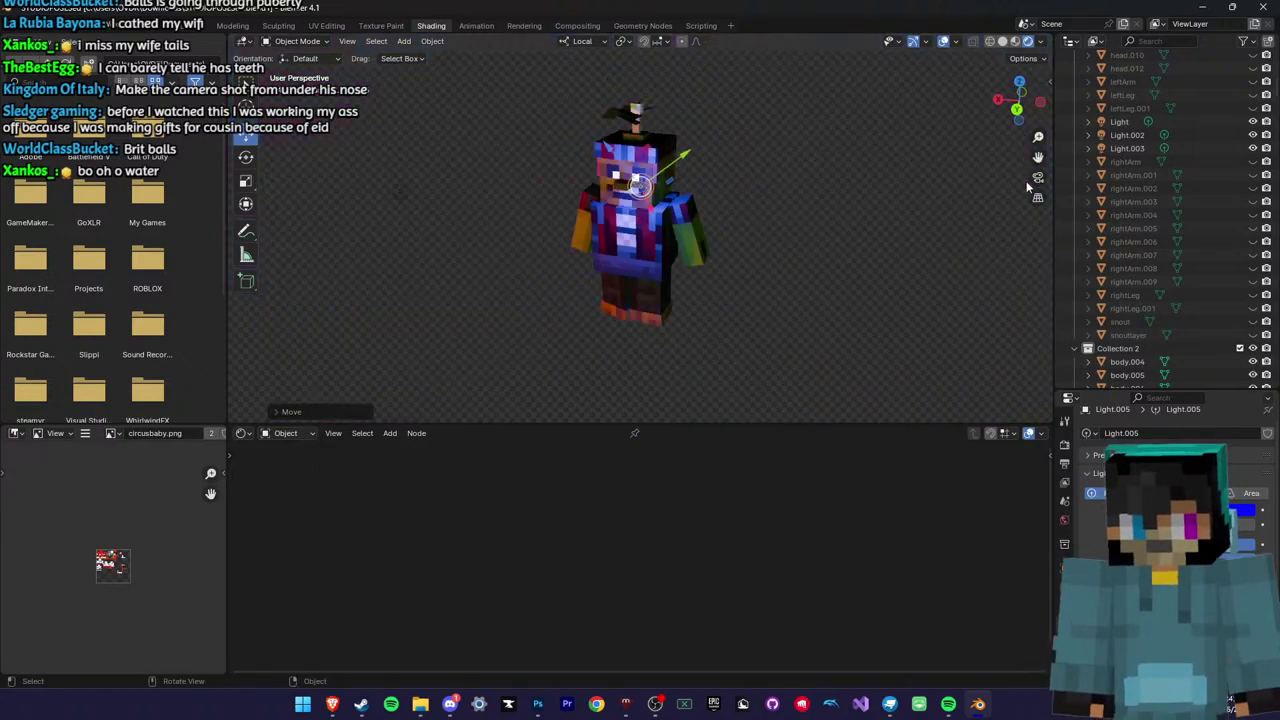
click(1038, 177)
key(g)
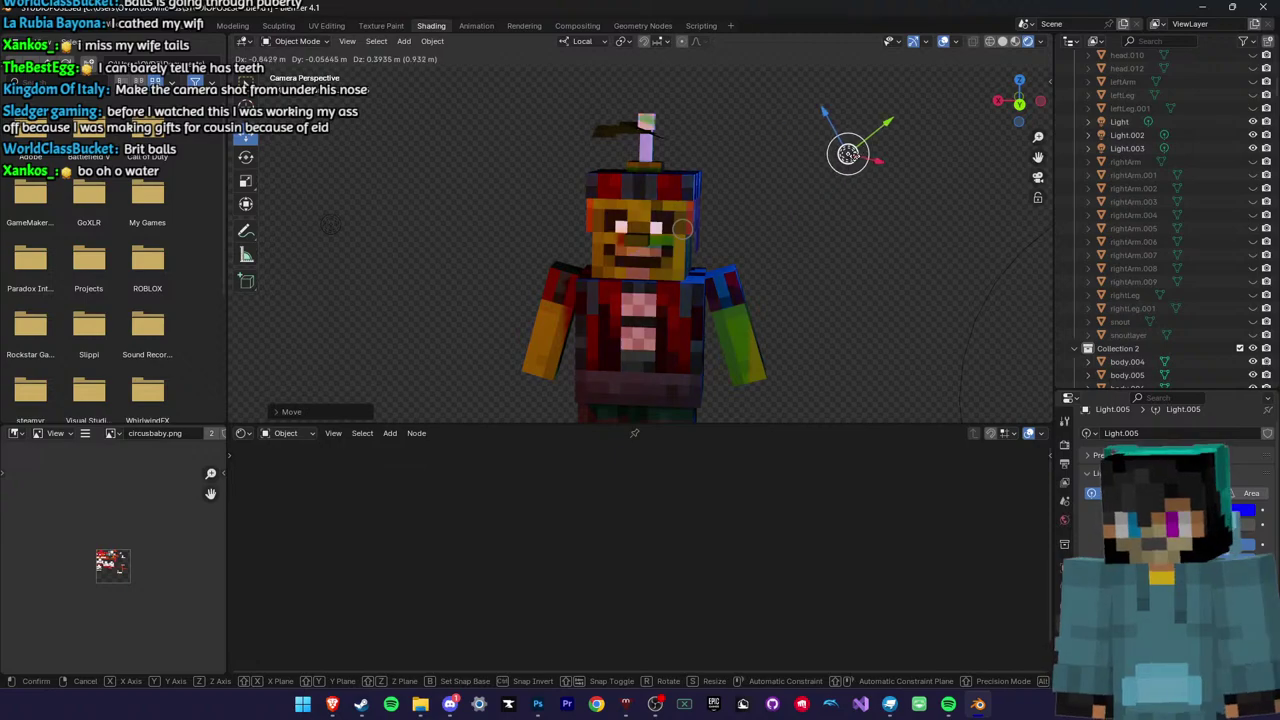
click(824, 218)
Move the red light Light.002 and the blue light Light.005 farther outward on their own sides of Phantom Balloon Boy
click(318, 220)
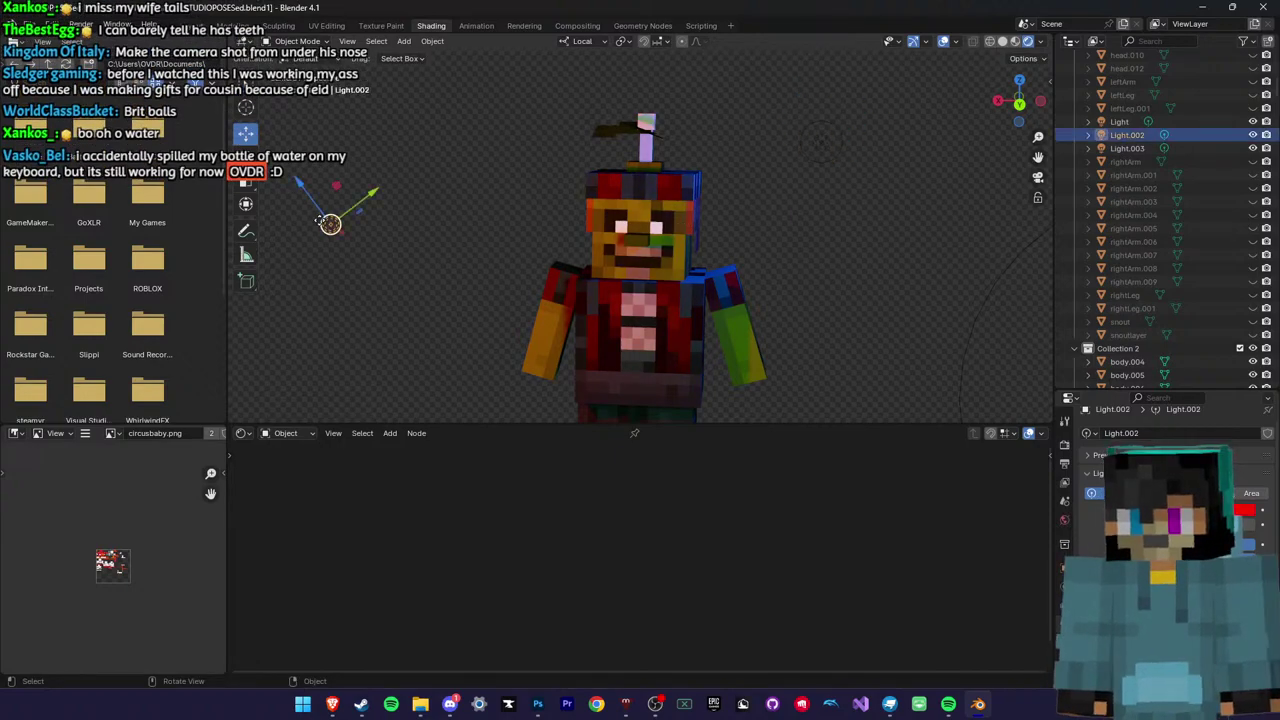
mouse_move(307, 219)
mouse_down()
mouse_move(330, 225)
mouse_move(342, 263)
mouse_move(362, 230)
mouse_move(473, 242)
mouse_move(296, 230)
mouse_up()
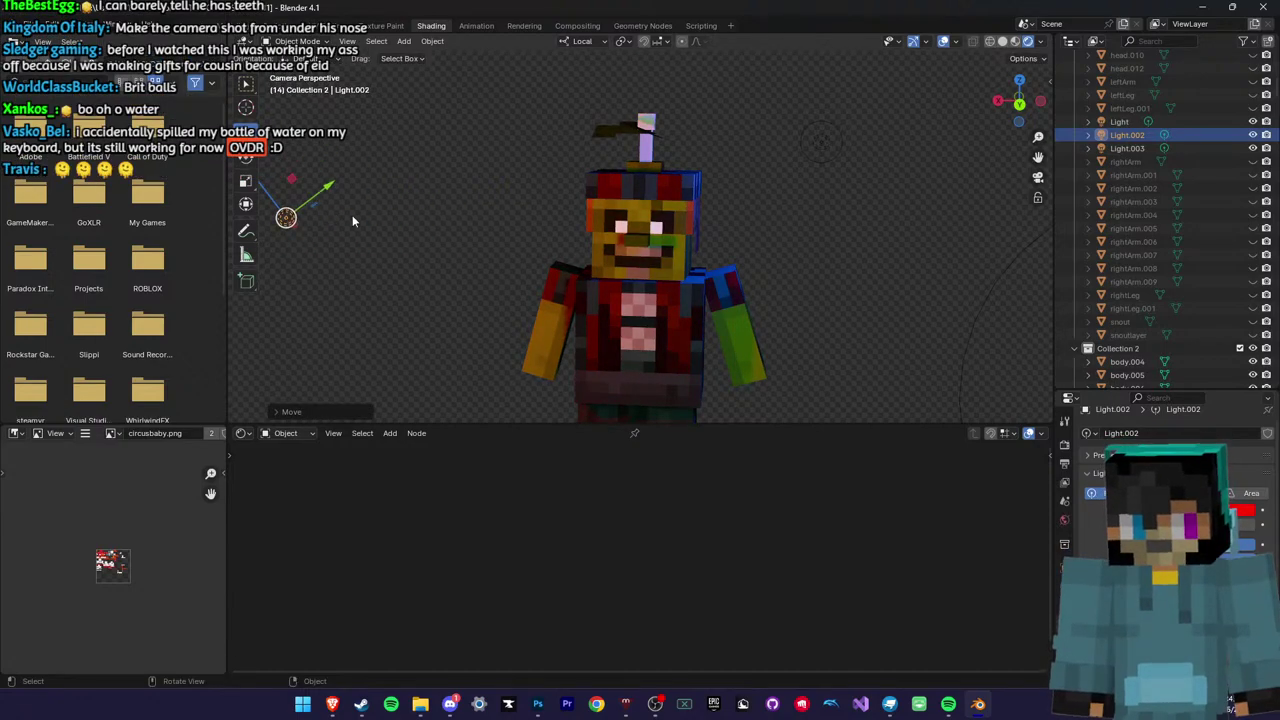
click(391, 283)
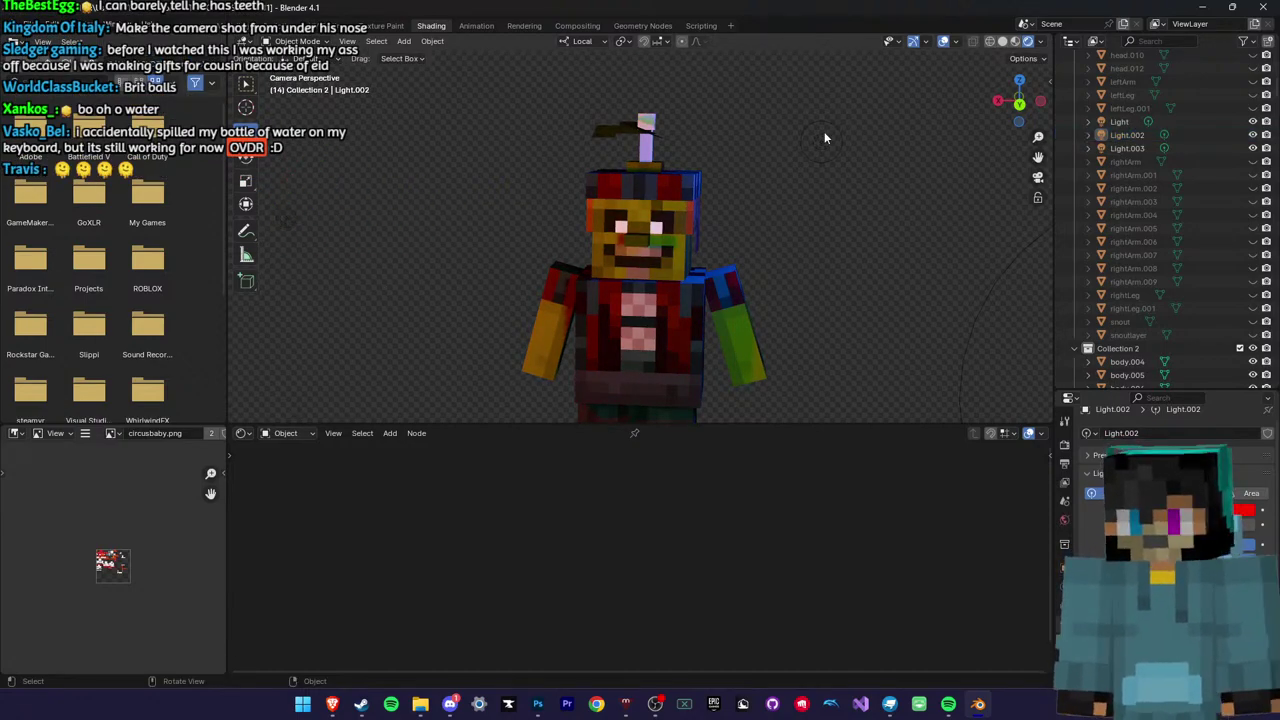
drag(822, 138, 943, 133)
Change the colour of Light.005 to red and the colour of Light.002 to yellow-orange
click(1245, 510)
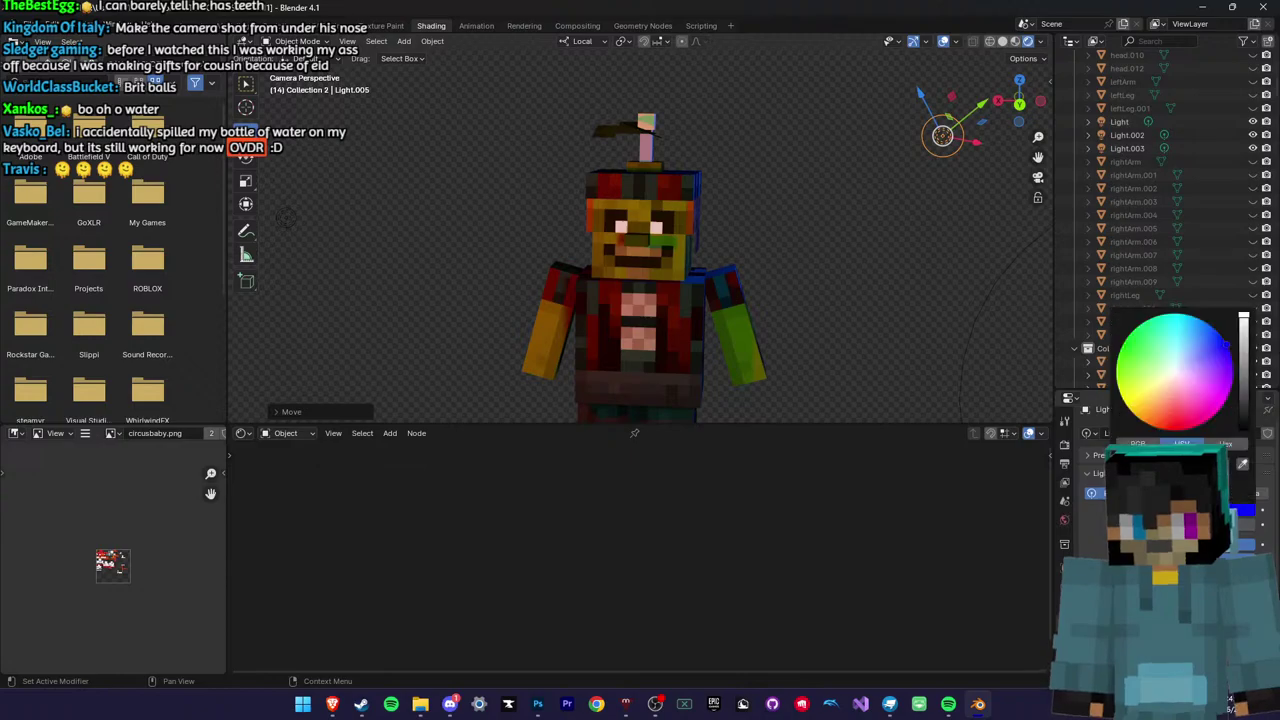
click(288, 224)
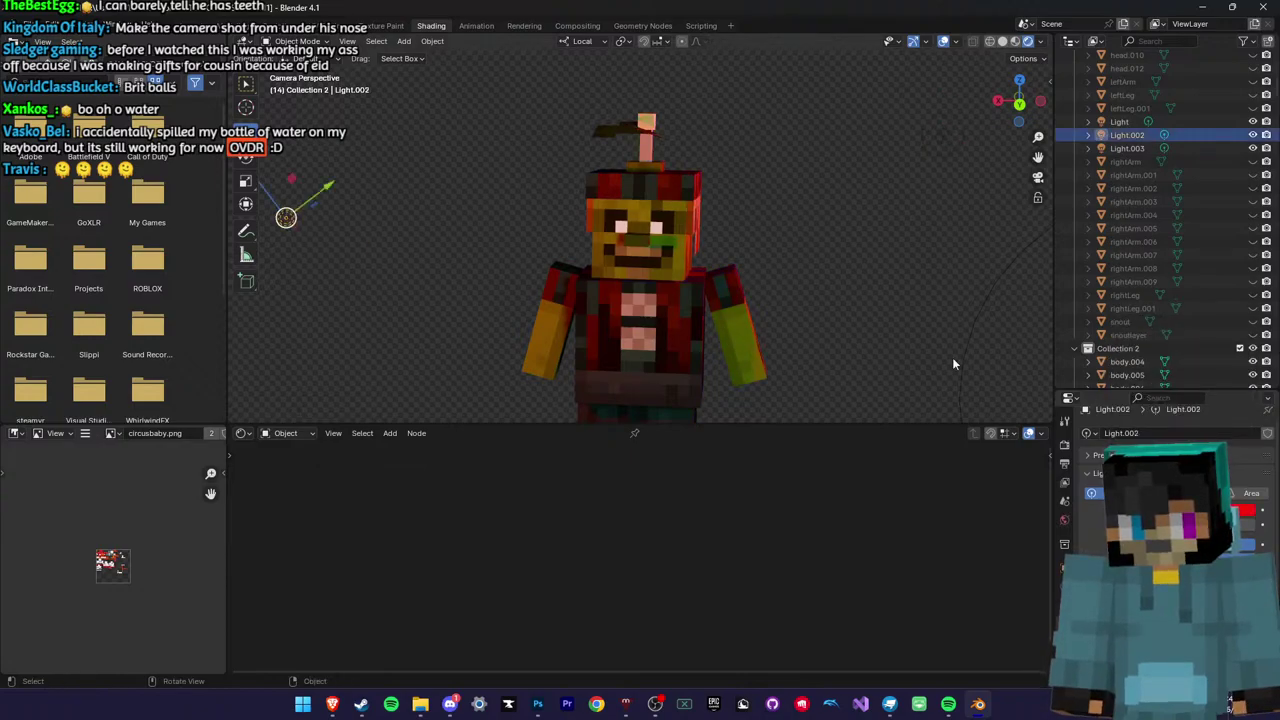
click(1245, 510)
click(1115, 376)
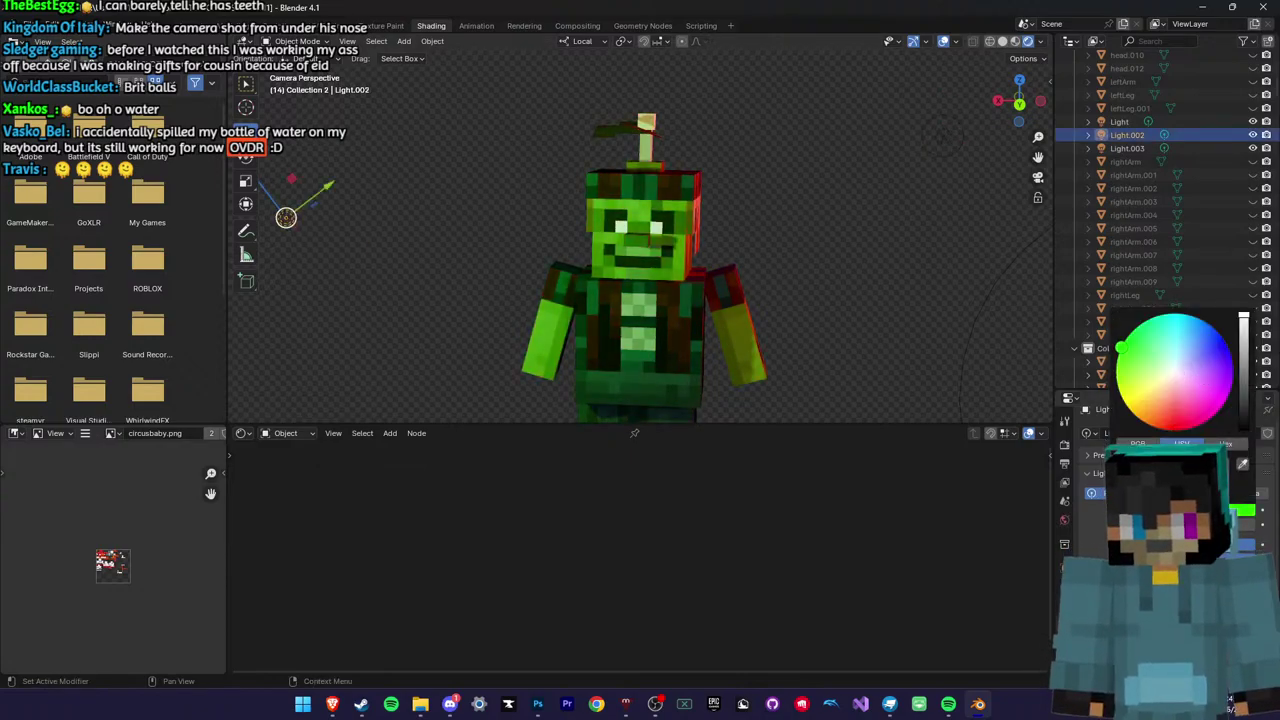
drag(1121, 347, 1138, 421)
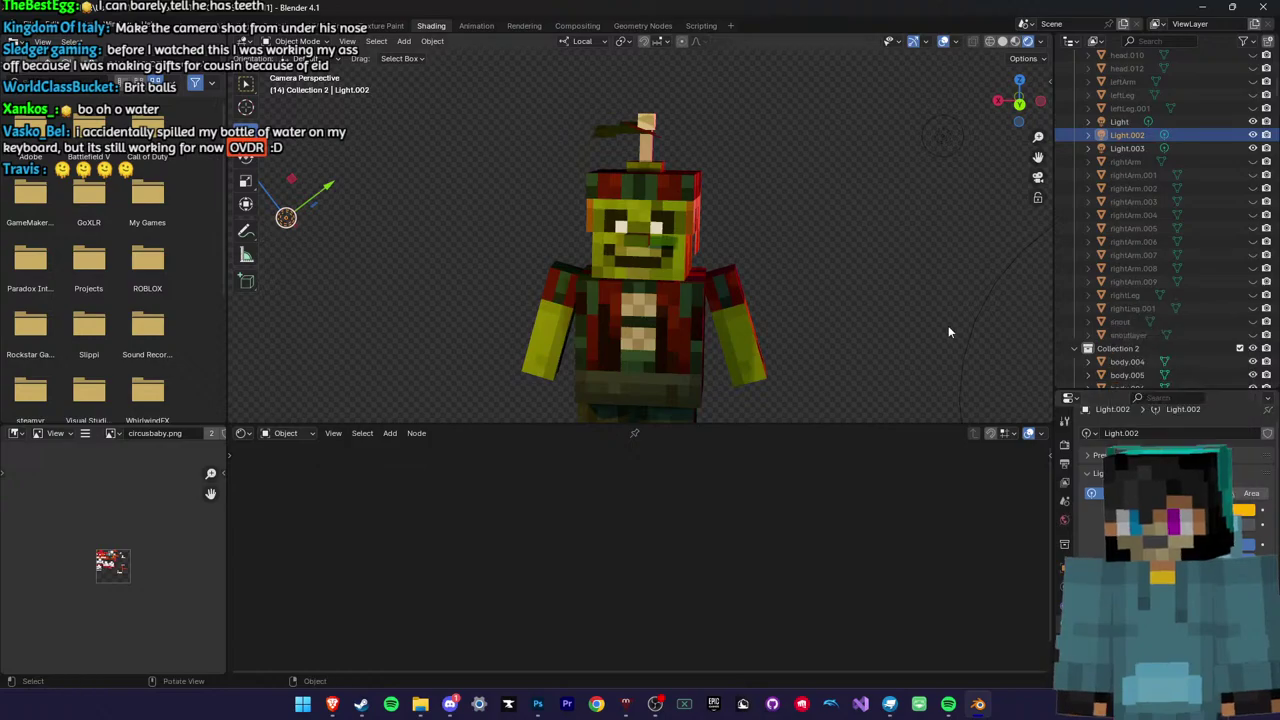
click(949, 327)
Render Phantom Balloon Boy from the camera and inspect the face and body lighting in the rendered image
scroll(762, 257, up, 5)
scroll(956, 260, down, 6)
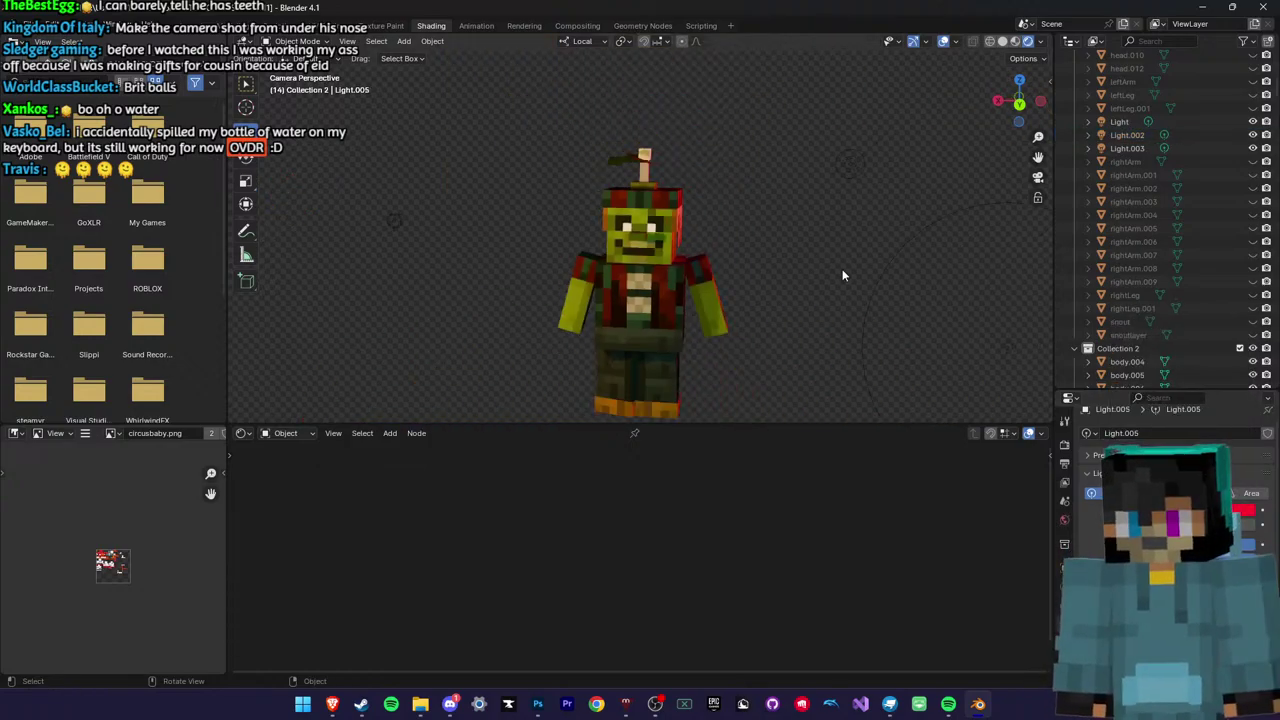
scroll(808, 255, up, 4)
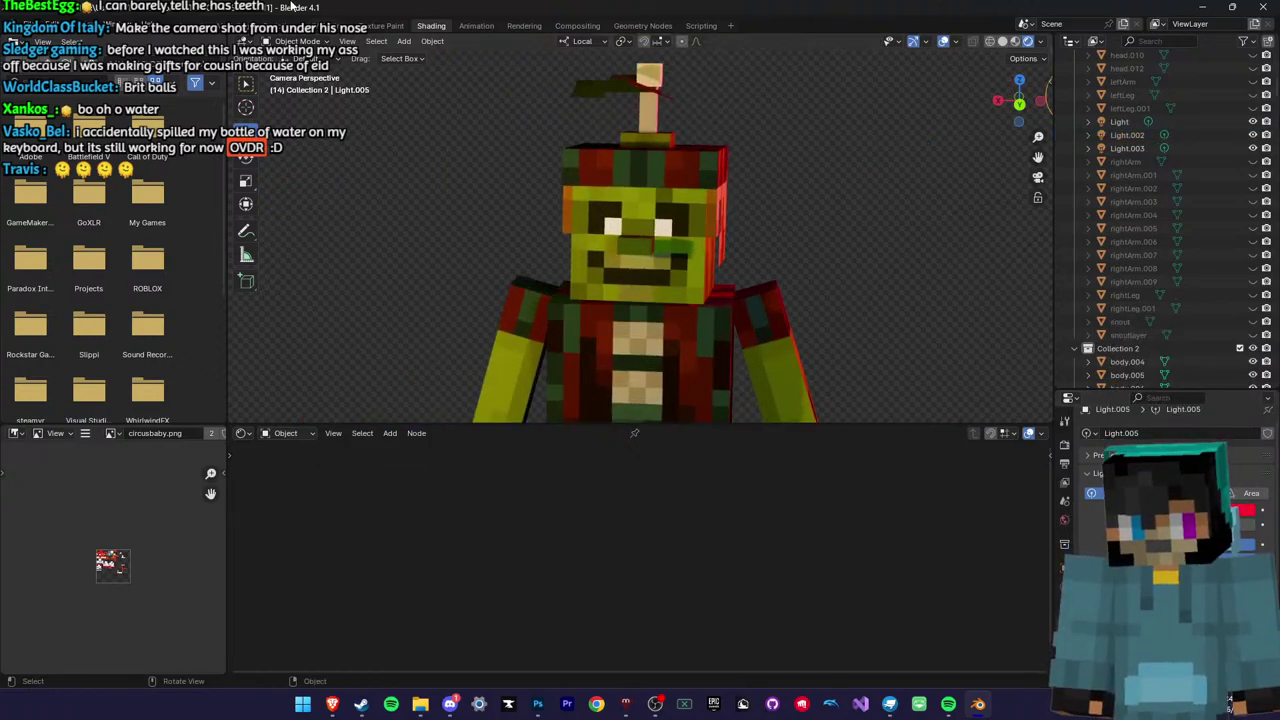
key(F12)
scroll(779, 445, up, 4)
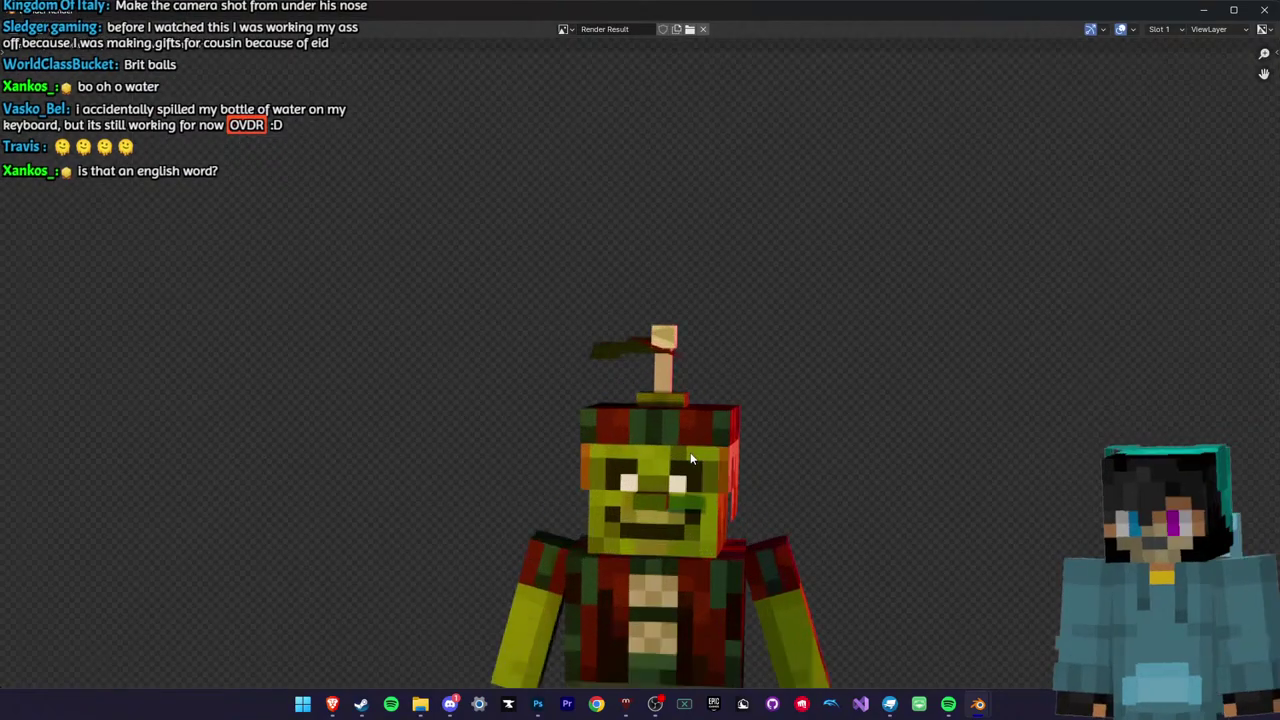
middle_drag(779, 445, 758, 150)
middle_drag(788, 468, 731, 277)
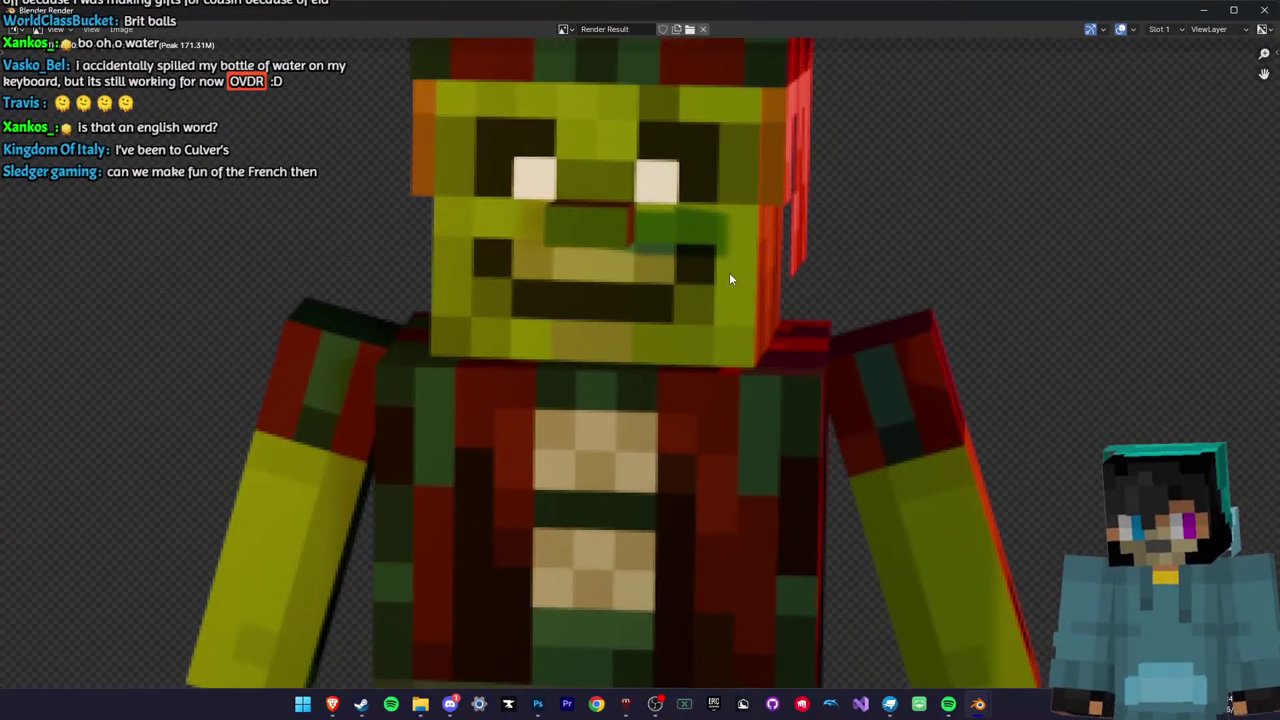
scroll(728, 300, down, 1)
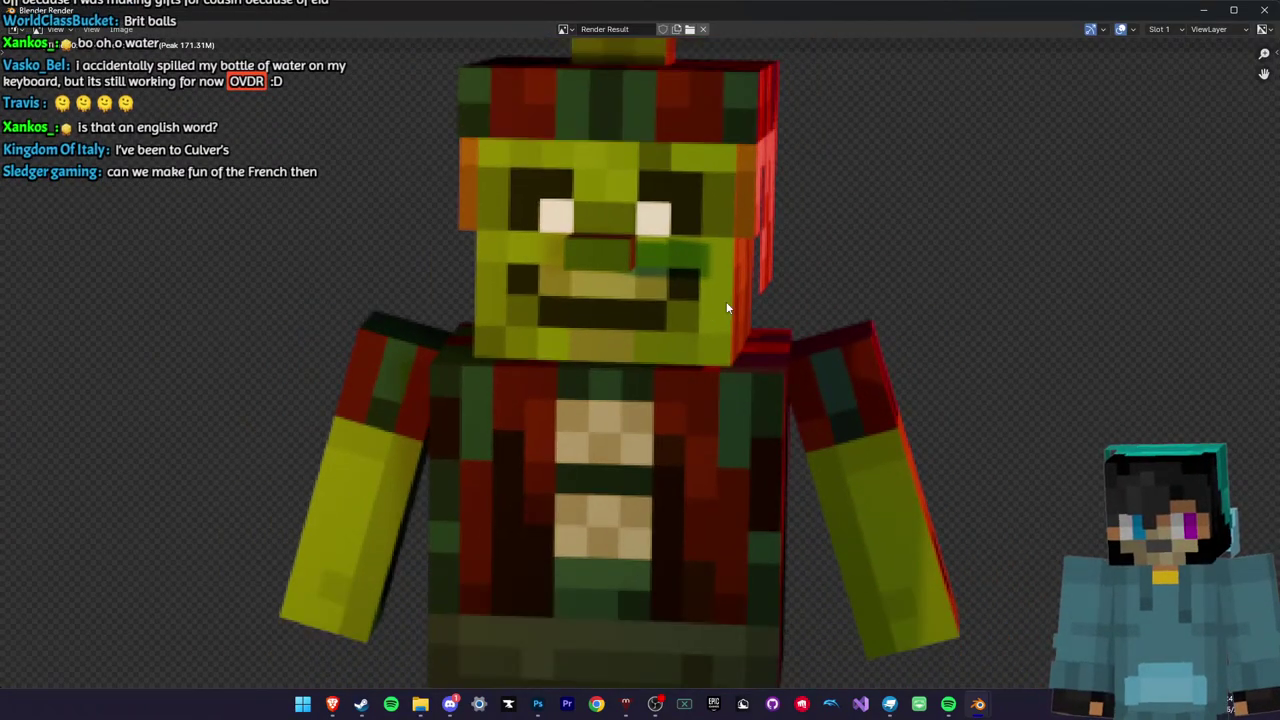
scroll(726, 305, down, 3)
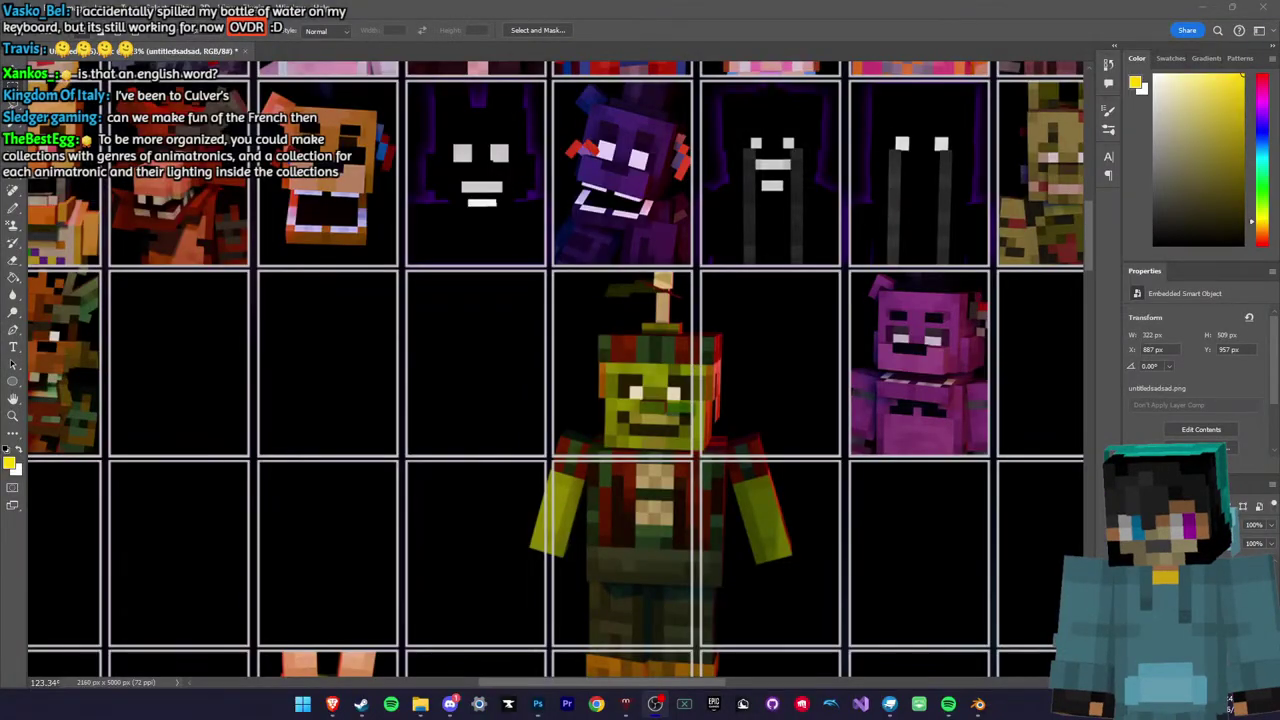
In the Photoshop poster, scale the Phantom Balloon Boy render to about 79% and place it in the fourth row's third cell
scroll(668, 455, up, 3)
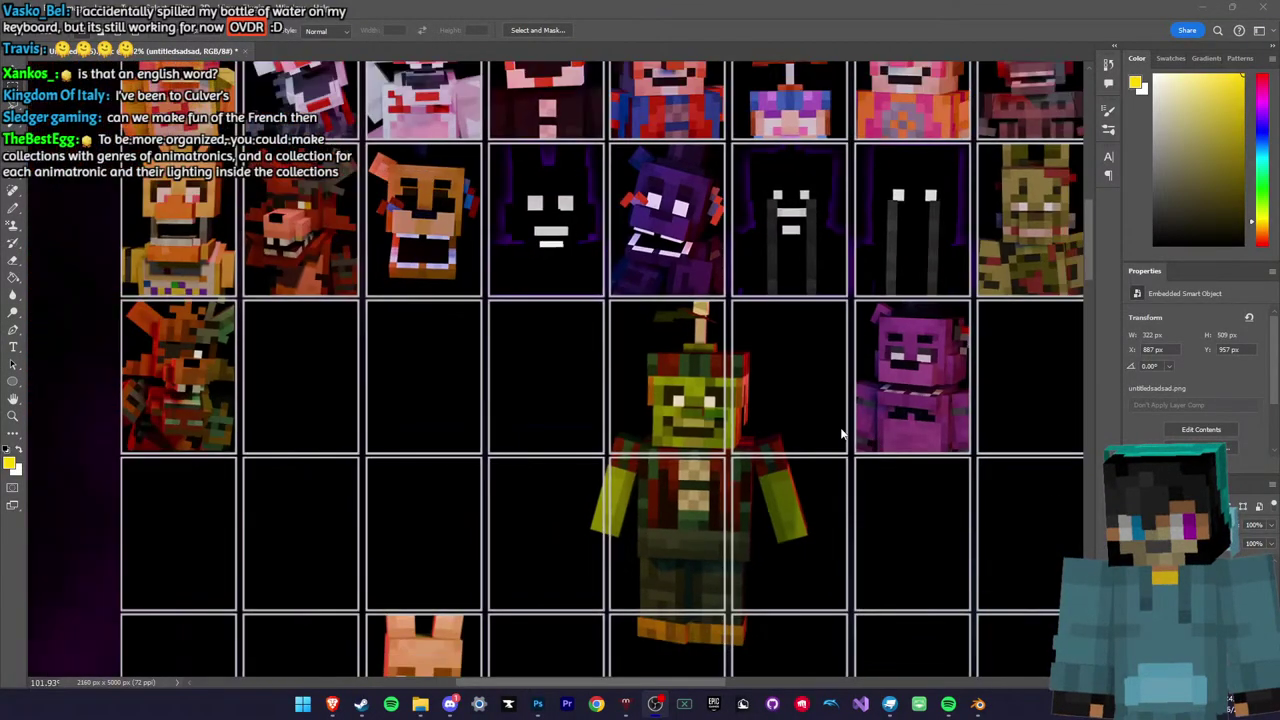
key(ctrl+t)
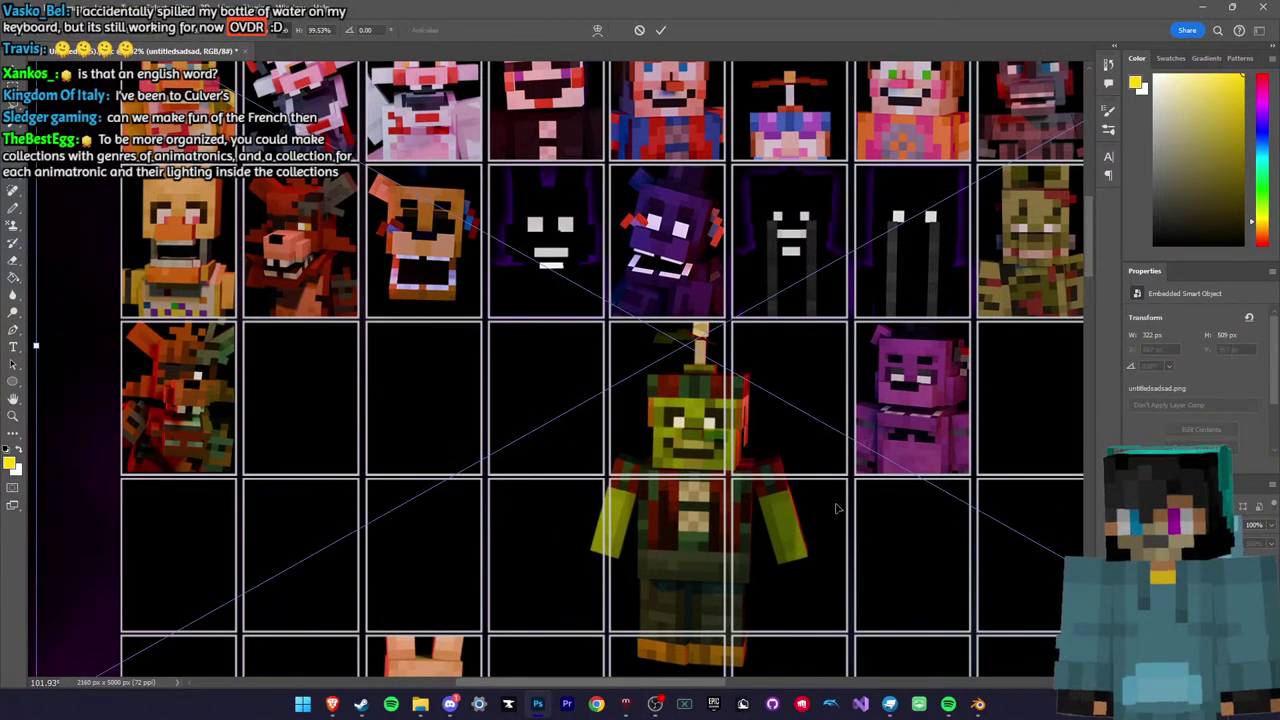
drag(795, 485, 560, 468)
alt+scroll(555, 462, down, 5)
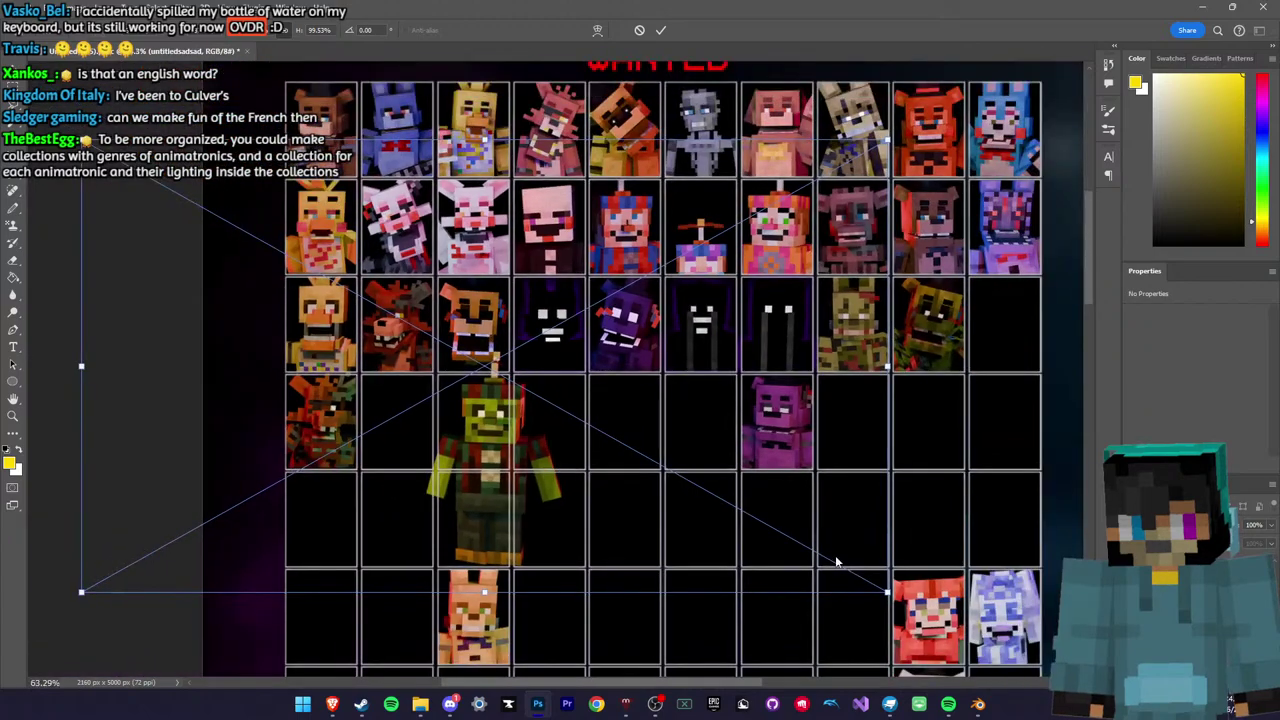
drag(888, 592, 721, 499)
drag(581, 444, 645, 496)
alt+scroll(486, 481, up, 5)
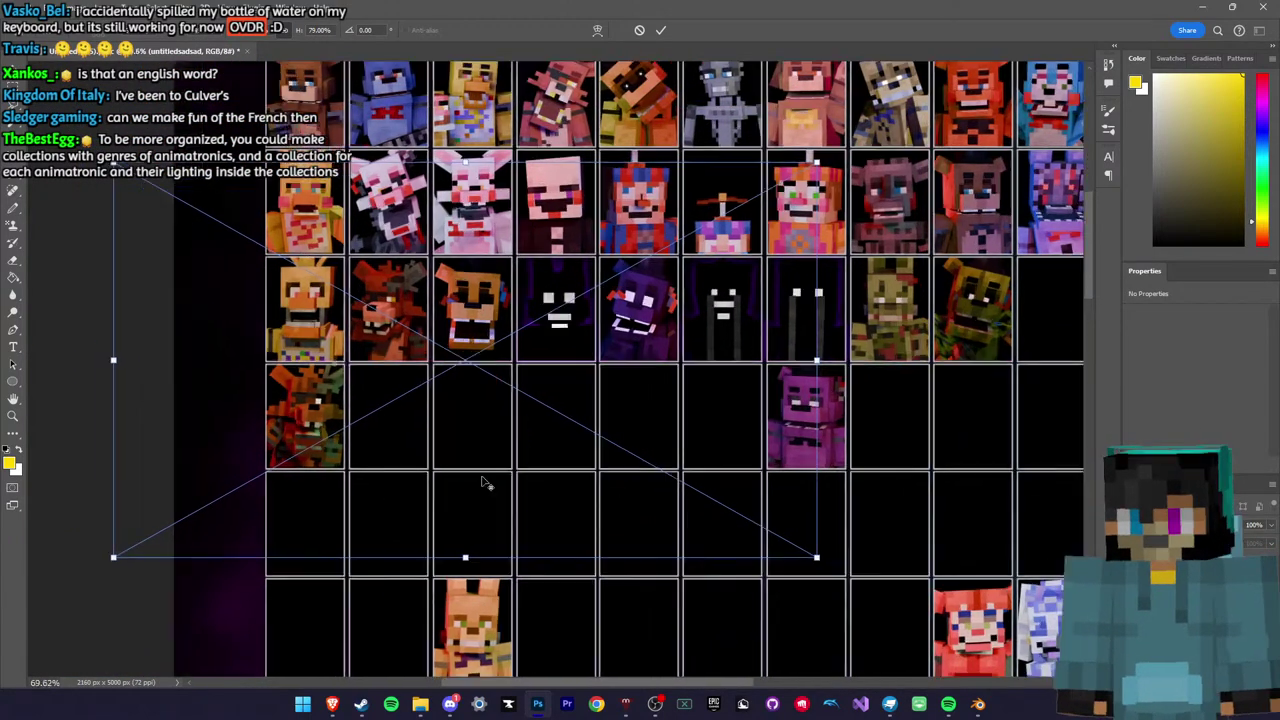
alt+scroll(481, 485, down, 4)
key(Return)
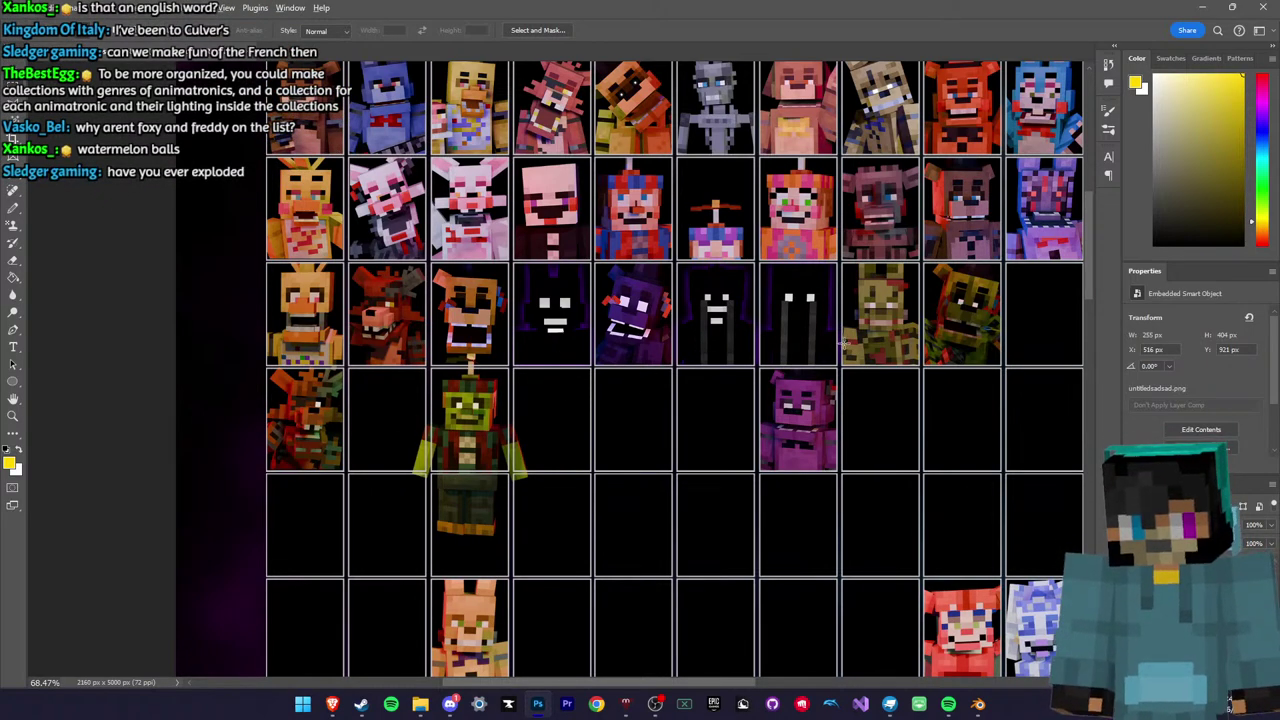
Rasterize the Phantom Balloon Boy layer and delete the part of the body that extends below its cell
alt+scroll(484, 497, up, 6)
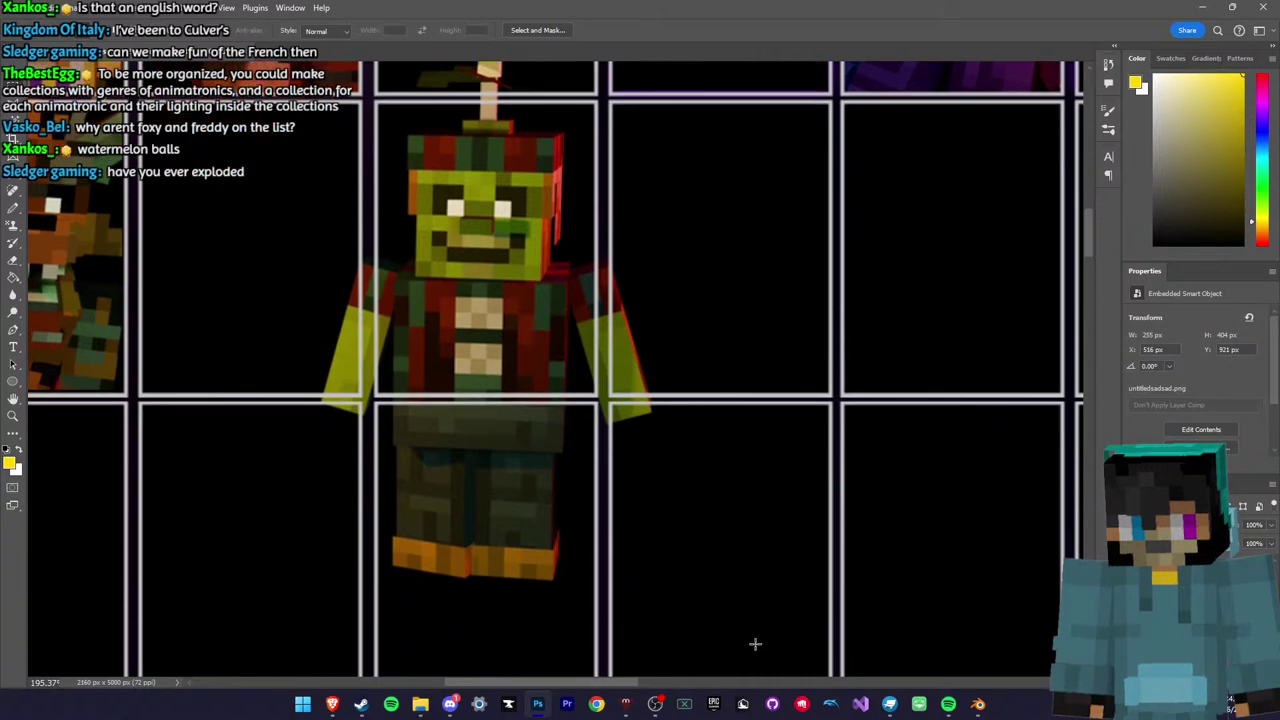
drag(755, 643, 170, 397)
click(16, 216)
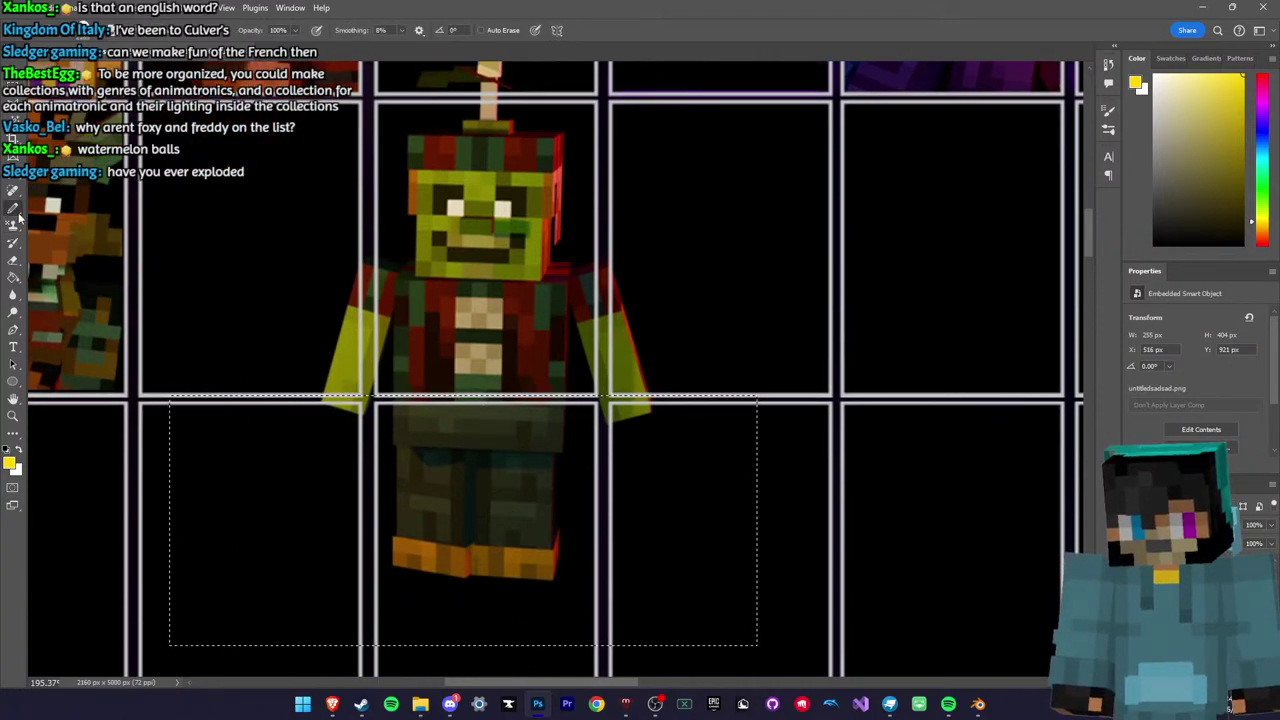
click(475, 425)
click(585, 260)
key(Delete)
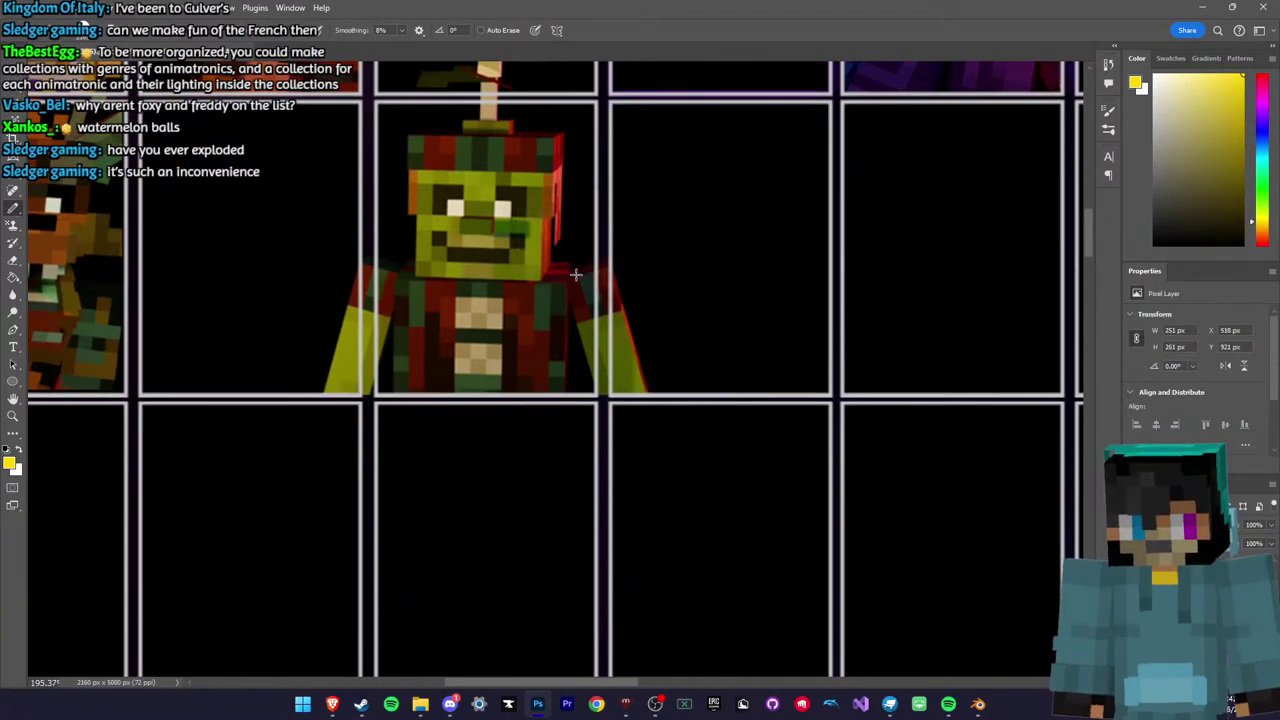
Enlarge the Phantom Balloon Boy layer to 294 × 306 px and centre it over its cell in the fourth row
alt+scroll(570, 285, down, 7)
alt+scroll(490, 205, up, 4)
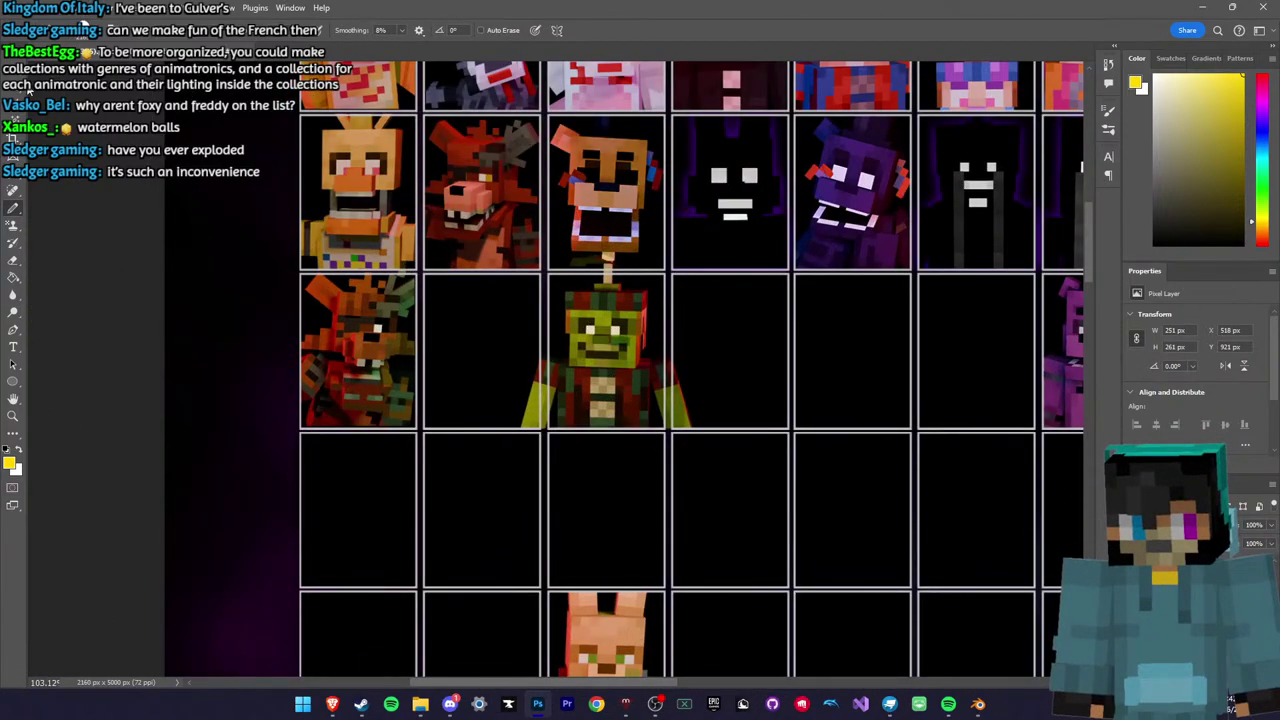
key(ctrl+t)
drag(692, 430, 721, 458)
drag(695, 434, 686, 429)
key(Return)
Delete the strip of Phantom Balloon Boy's body and arms that extends below the cell's bottom border
alt+scroll(598, 390, up, 4)
drag(882, 575, 550, 470)
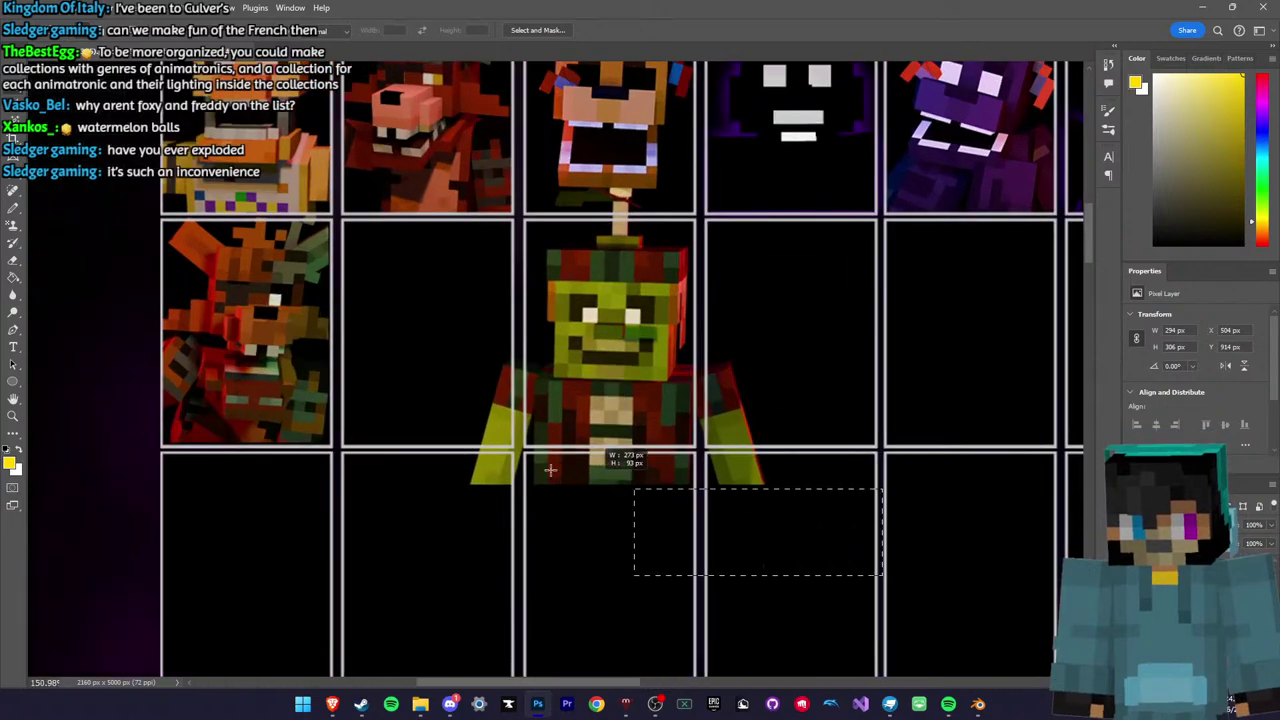
drag(347, 443, 347, 449)
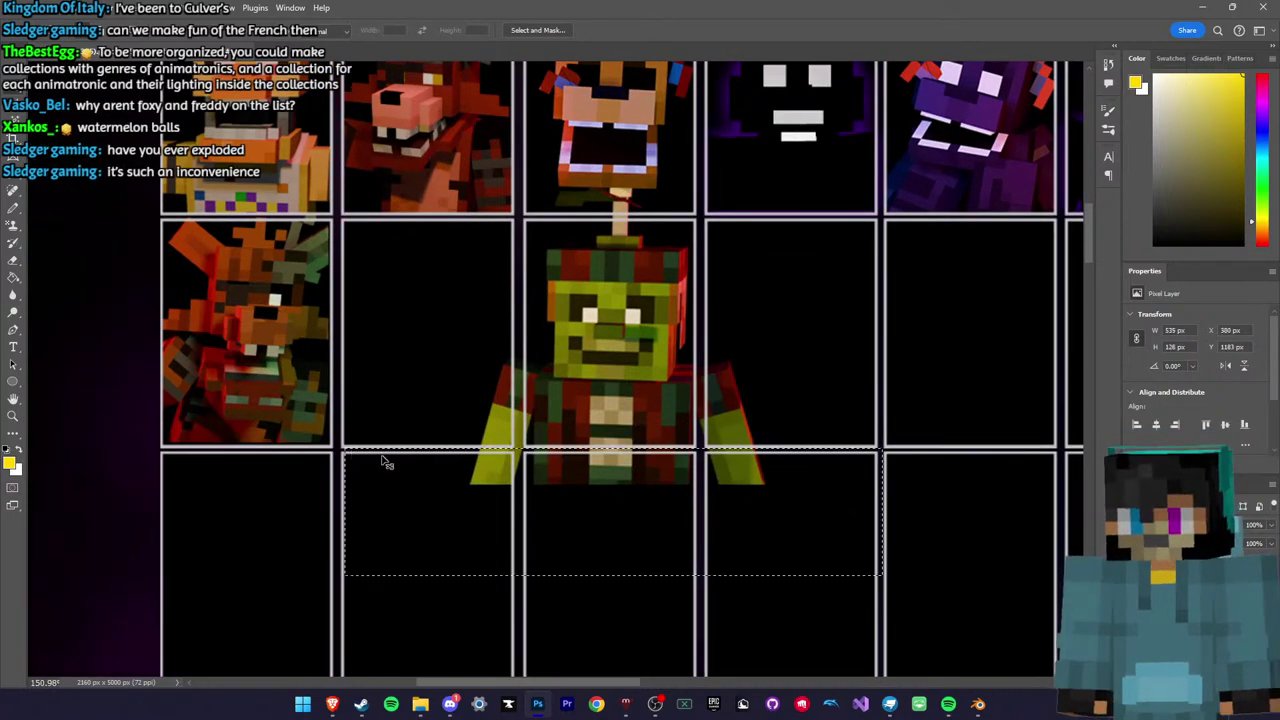
key(Delete)
key(ctrl+d)
Delete the parts of Phantom Balloon Boy that extend above the cell and past its right and left borders
alt+scroll(570, 460, up, 3)
scroll(570, 473, up, 1)
drag(893, 561, 741, 142)
key(Delete)
key(ctrl+d)
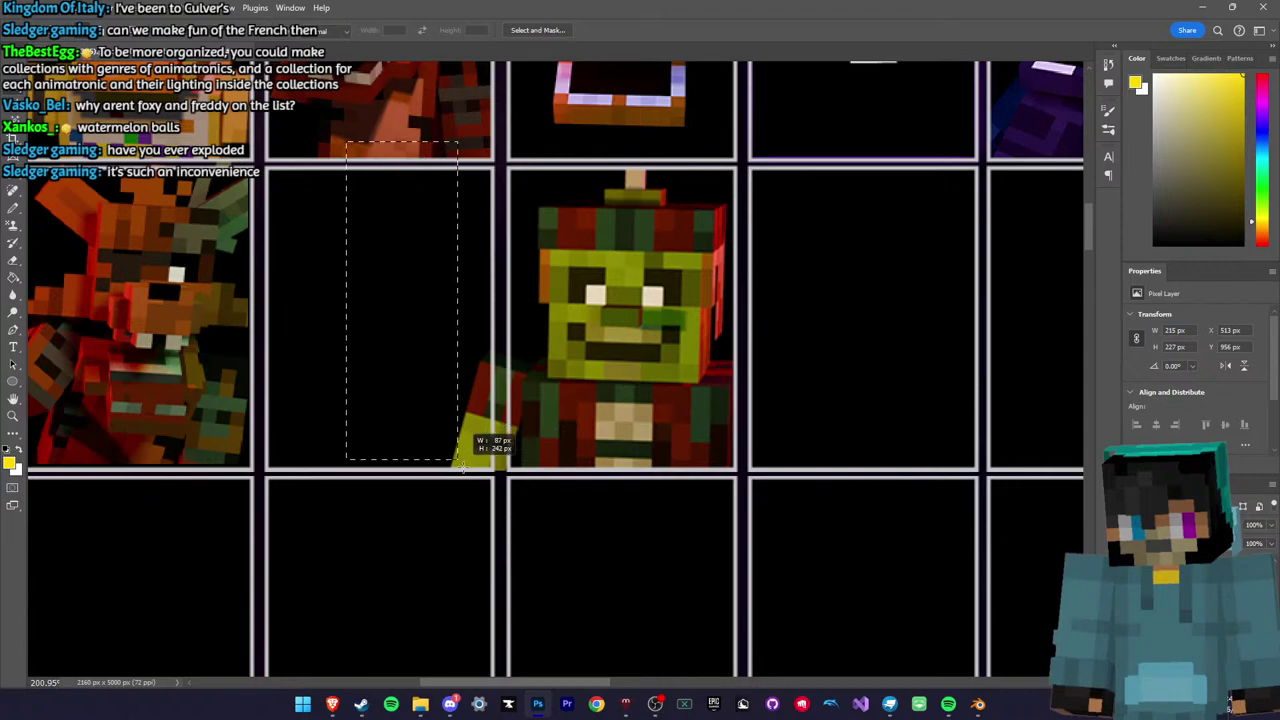
drag(461, 462, 503, 535)
key(Delete)
key(ctrl+d)
alt+scroll(617, 537, down, 8)
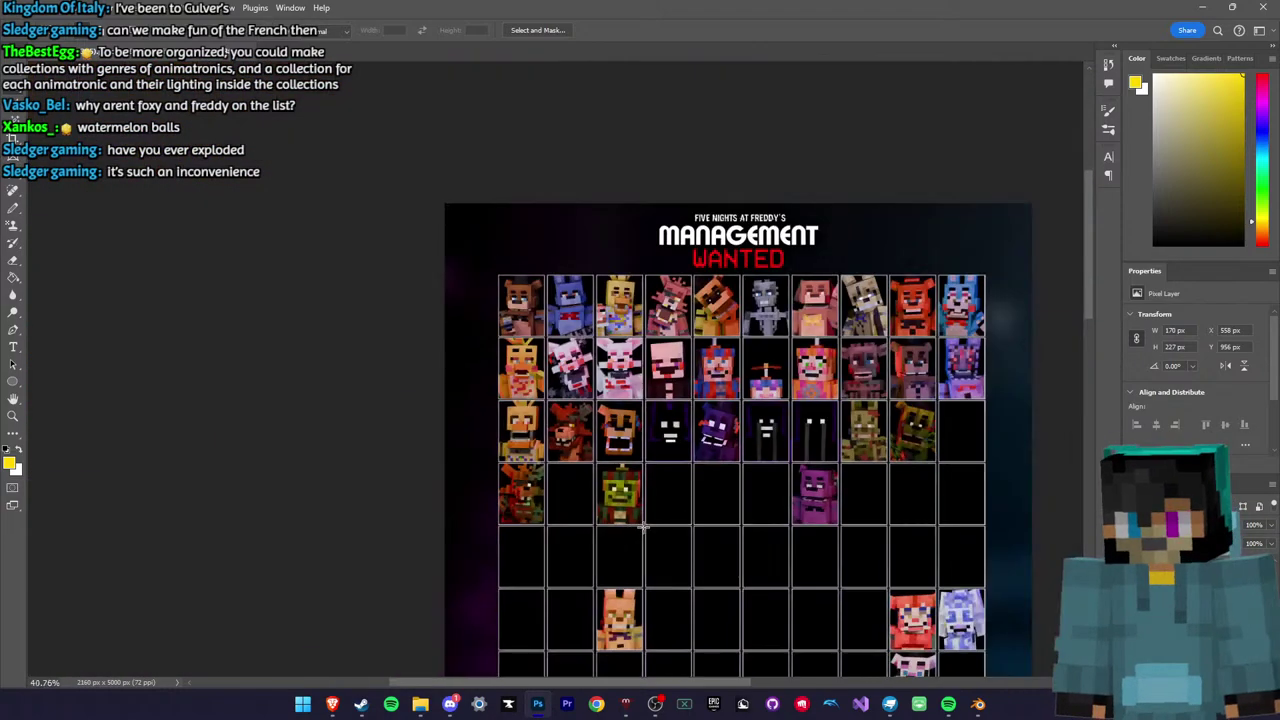
scroll(650, 437, down, 2)
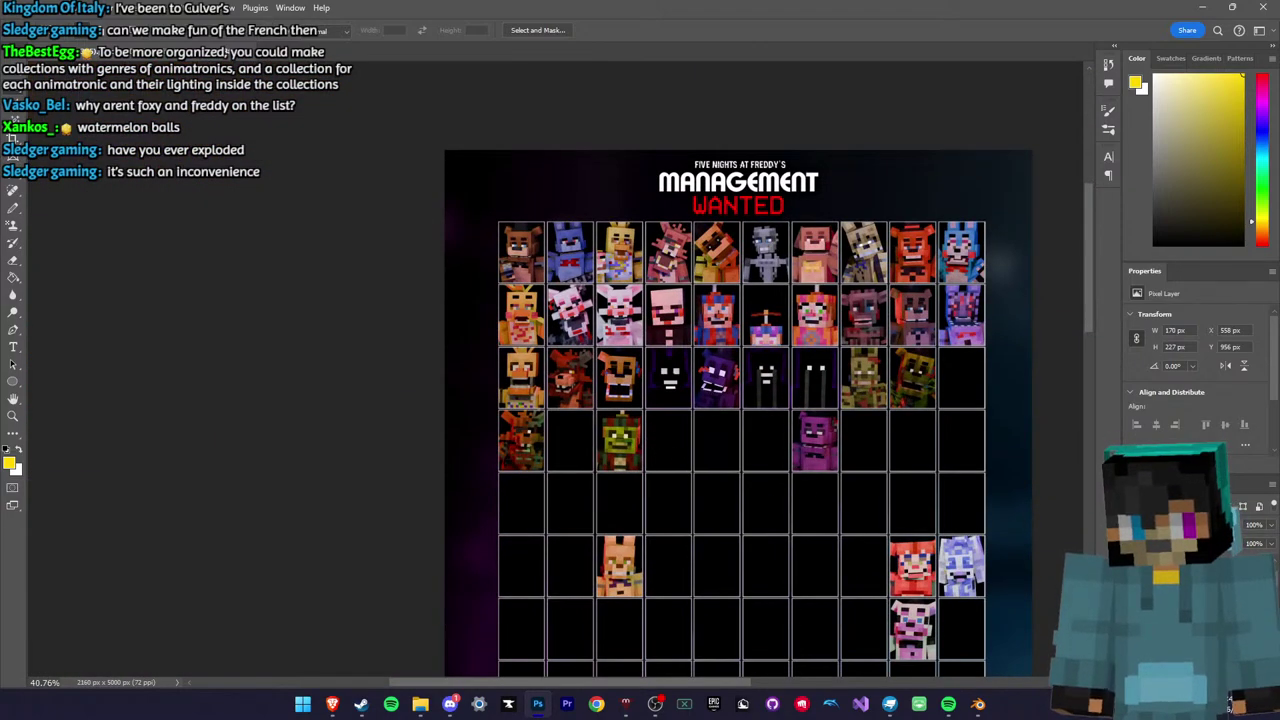